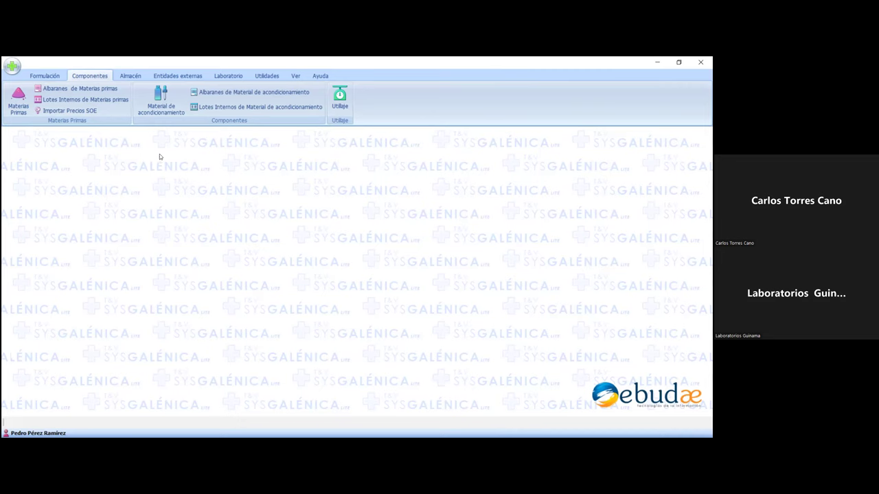
Open the Pacientes list, view the first patient's preparation history and close that window.
click(176, 76)
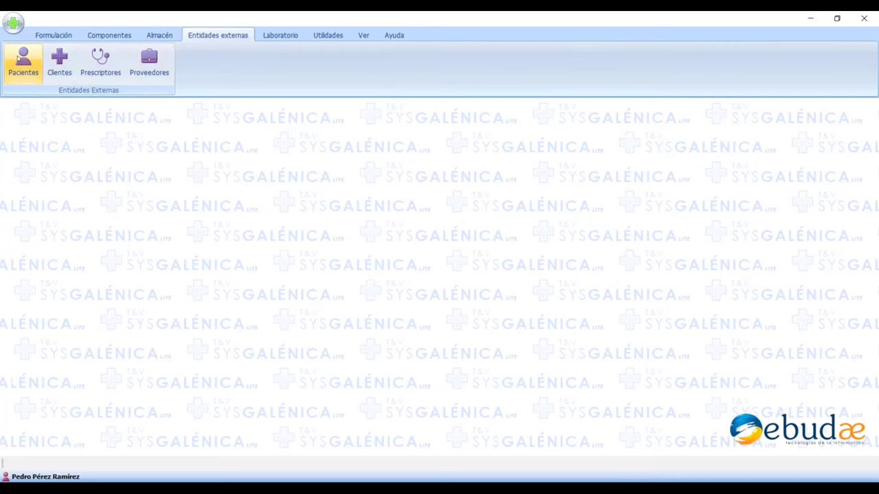
click(20, 60)
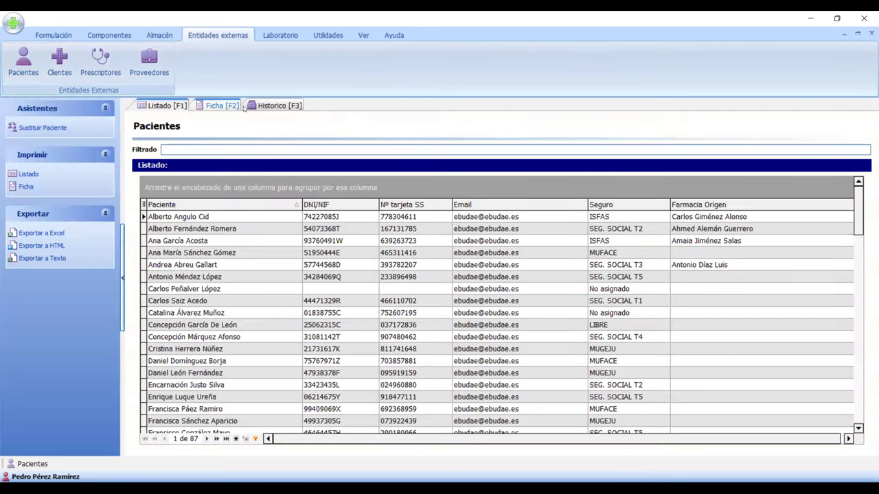
click(258, 106)
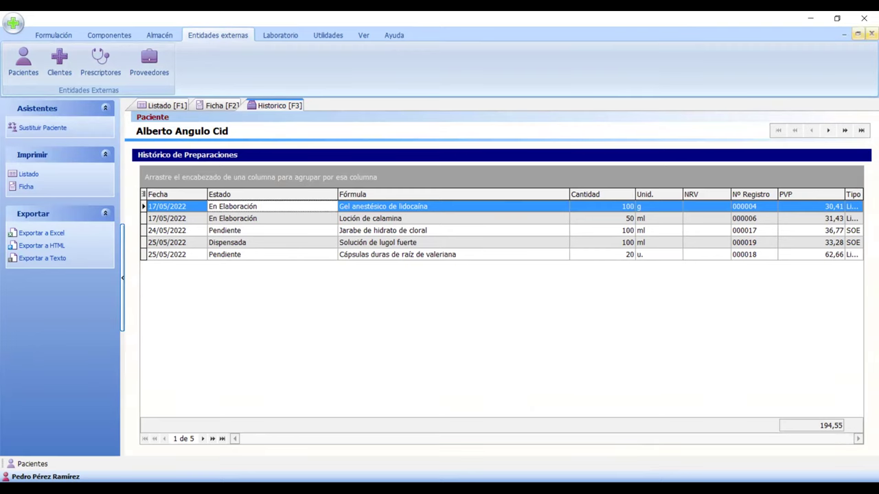
click(870, 33)
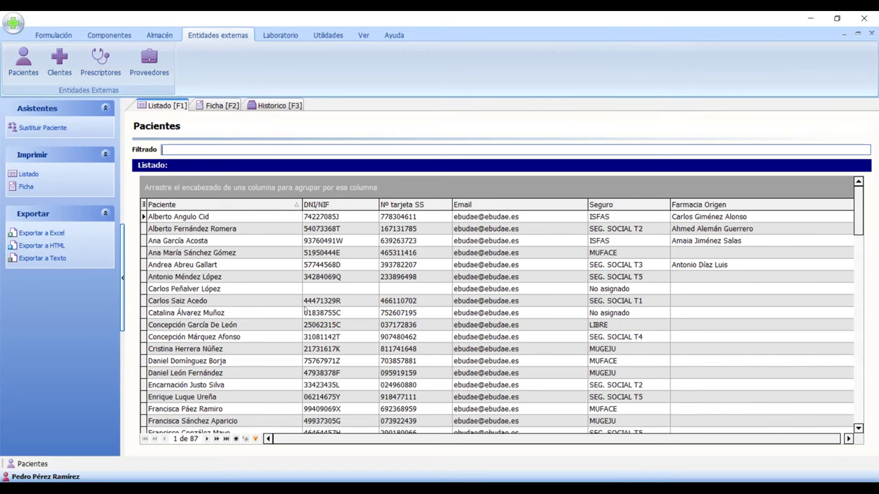
Sort the patient list by name in descending order and restore the ascending order.
click(291, 205)
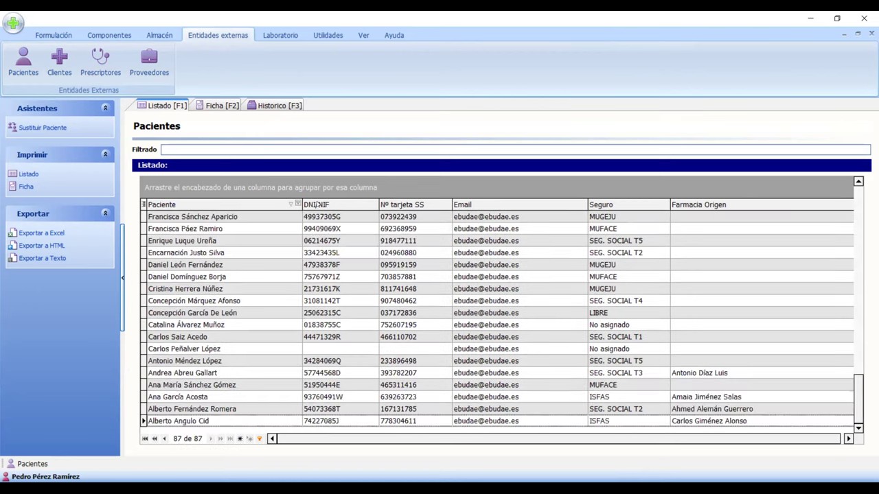
click(320, 205)
click(273, 205)
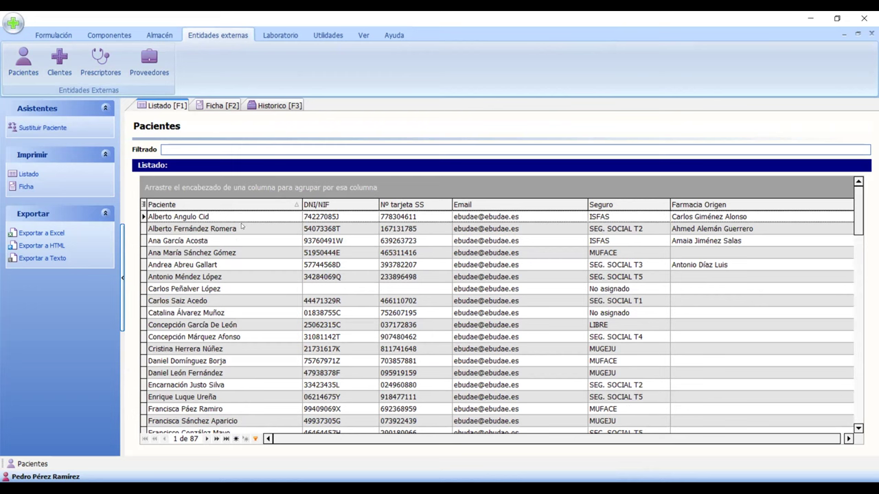
Show and hide again the Población column of the patient list, and hide and restore the Email column.
click(144, 204)
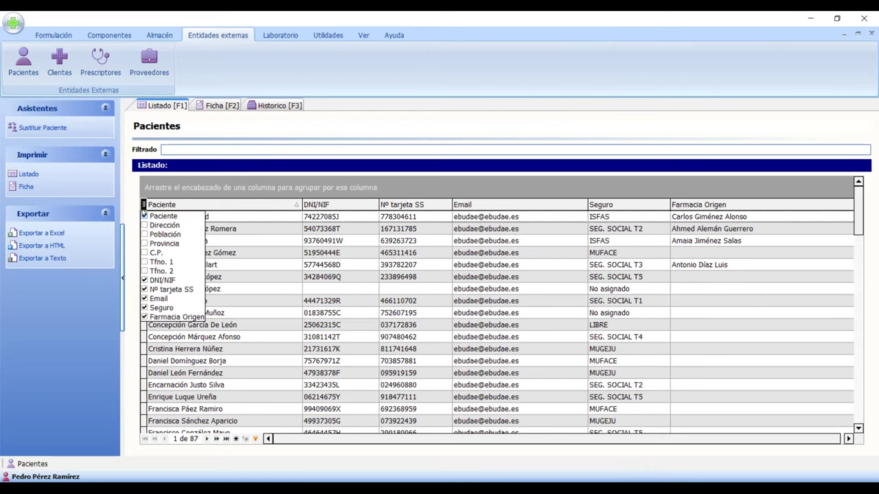
click(144, 235)
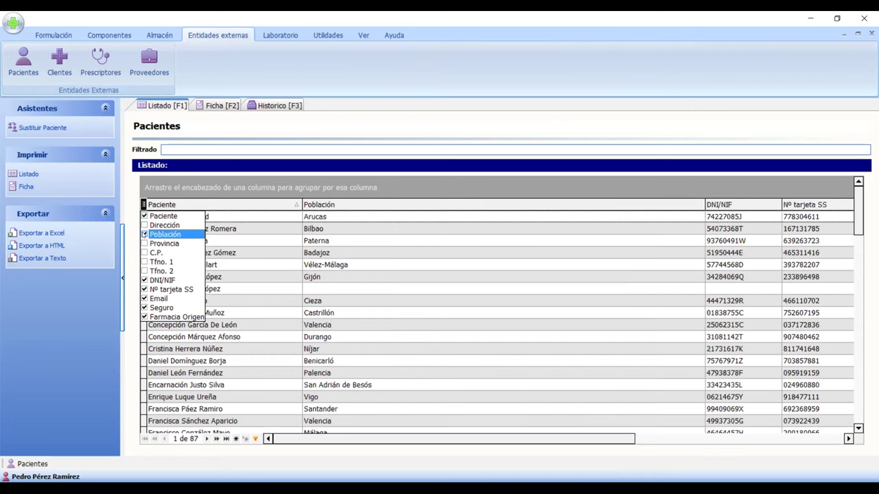
click(144, 234)
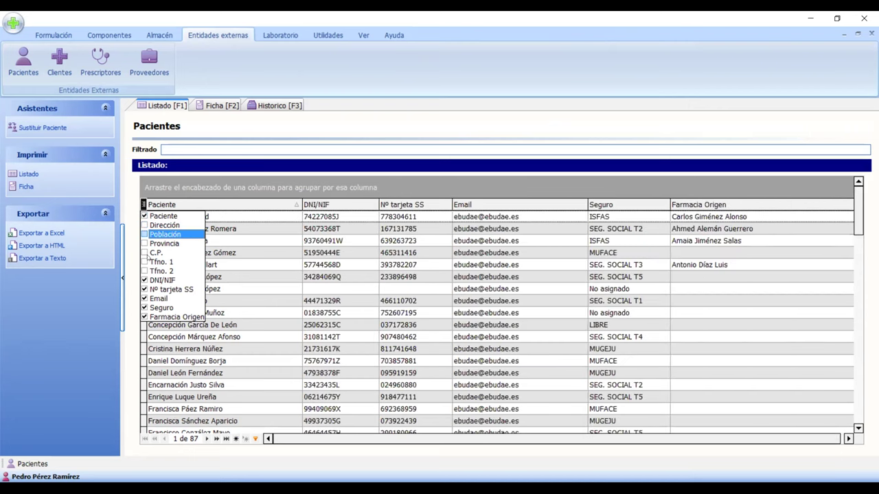
click(145, 298)
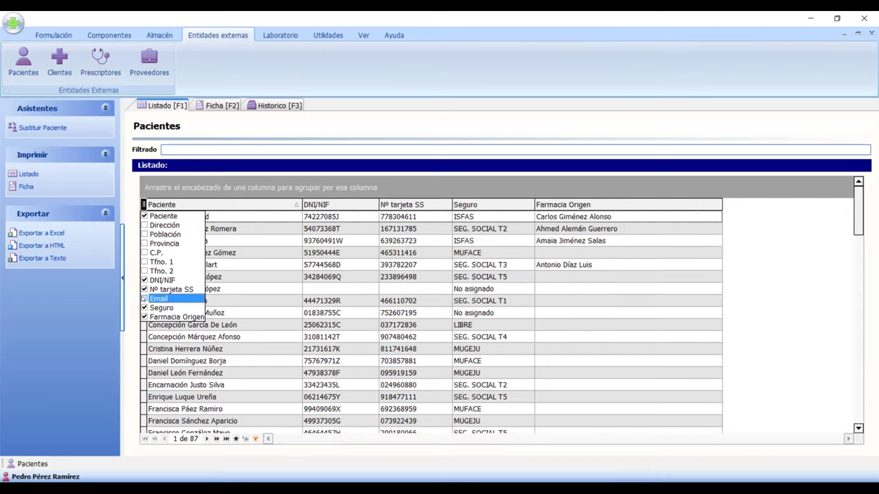
click(144, 299)
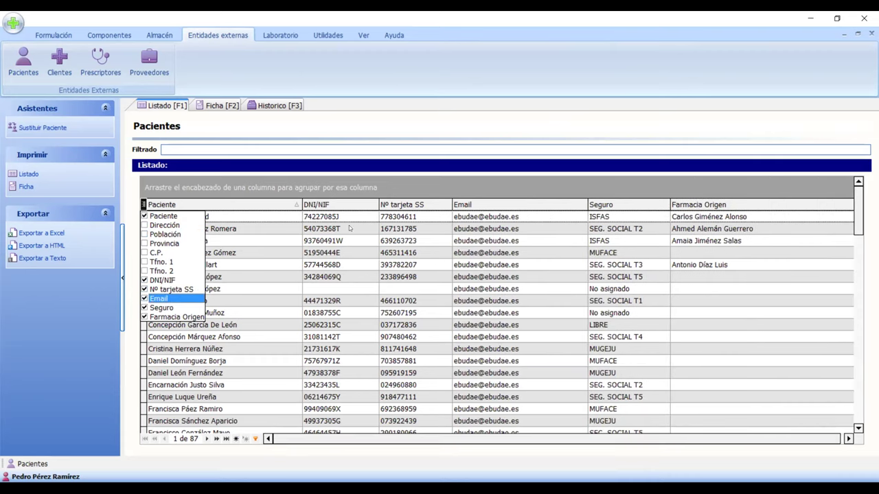
Move the Nº tarjeta SS column ahead of DNI/NIF in the patient list and widen it slightly.
click(341, 210)
drag(462, 209, 462, 209)
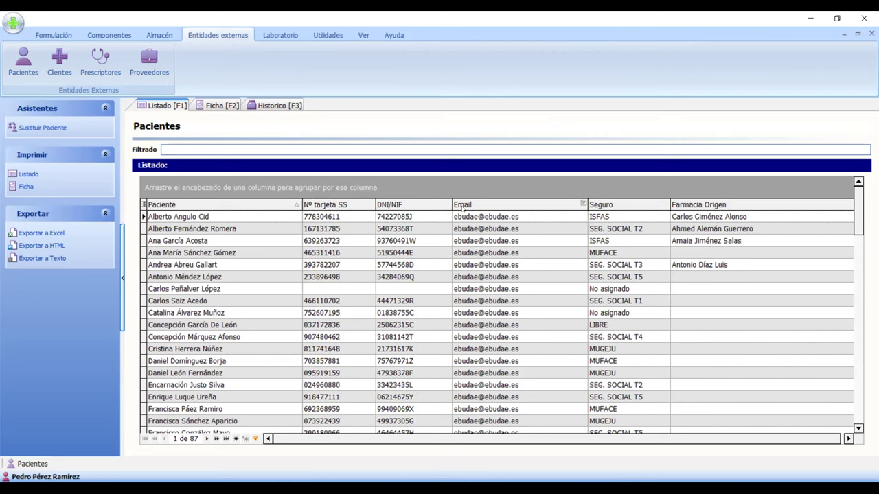
mouse_move(375, 204)
mouse_down()
mouse_move(405, 205)
mouse_move(376, 205)
mouse_up()
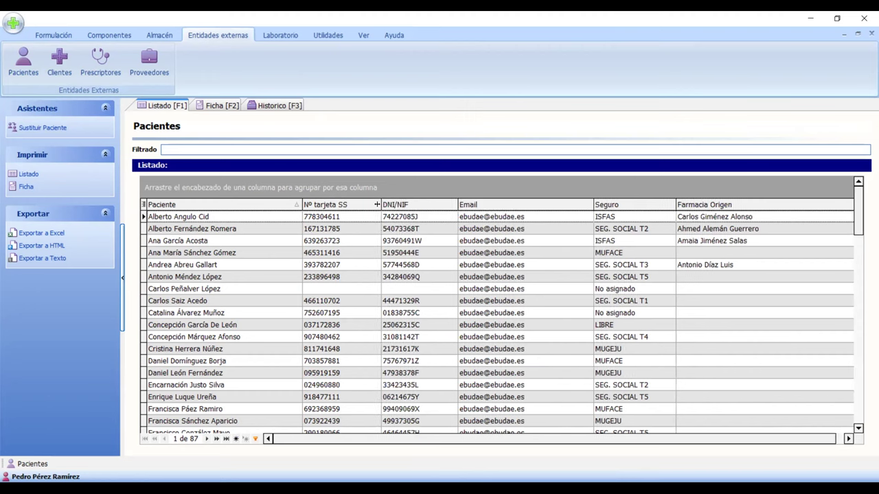
Group the patient list by the Seguro column.
click(620, 206)
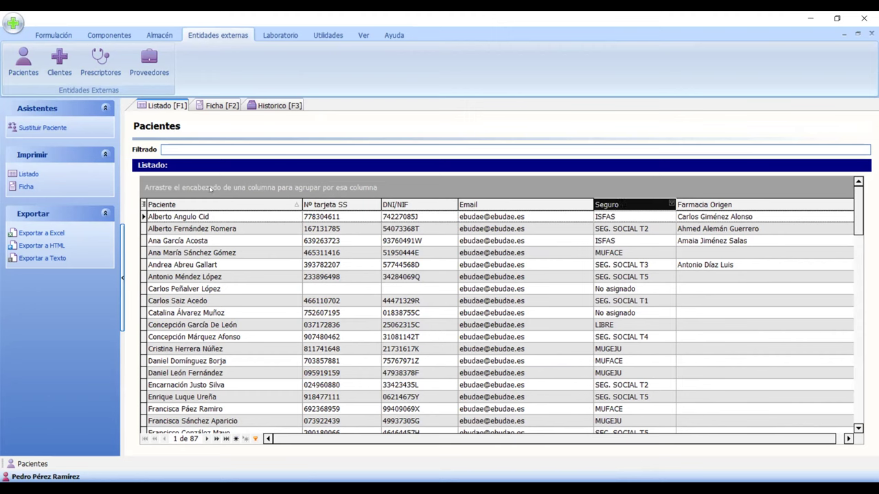
drag(211, 188, 212, 190)
drag(211, 189, 210, 188)
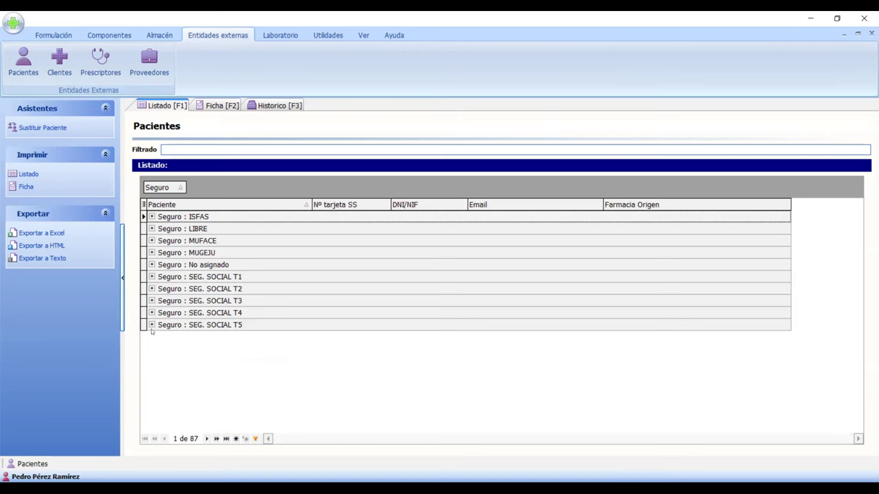
Expand and collapse the ISFAS and LIBRE groups, and remove the Seguro grouping from the patient list.
click(152, 216)
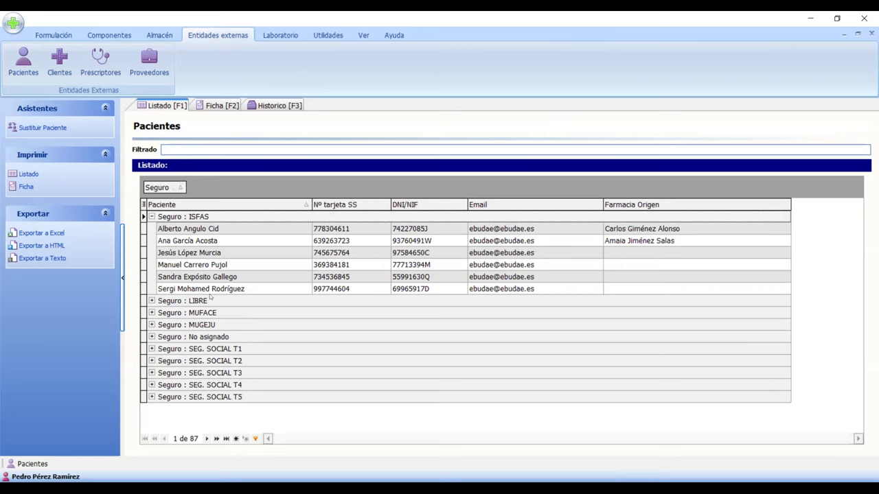
click(152, 300)
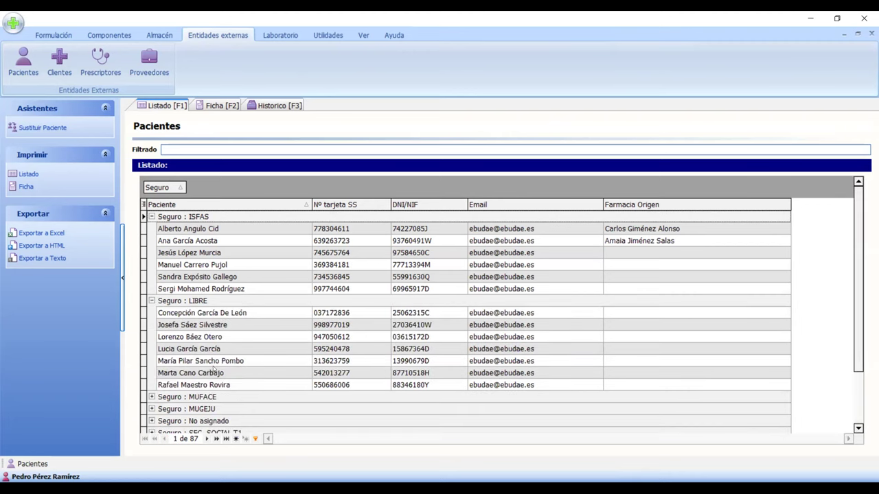
click(151, 301)
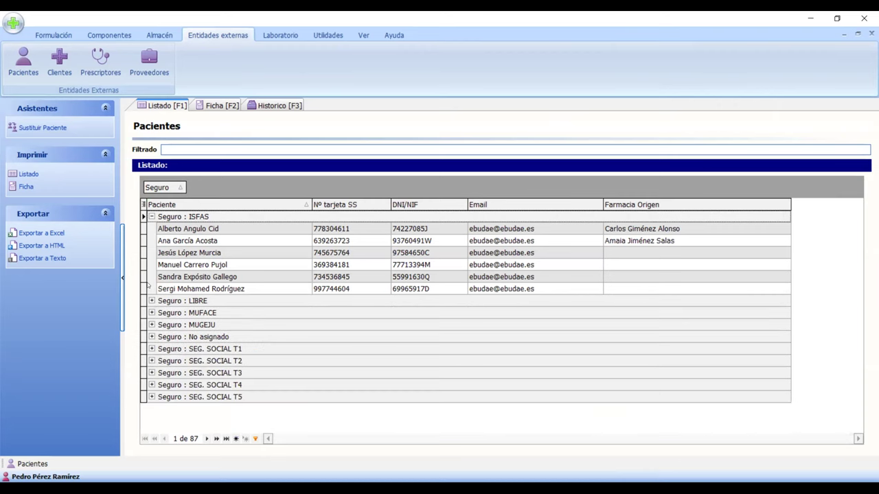
click(152, 216)
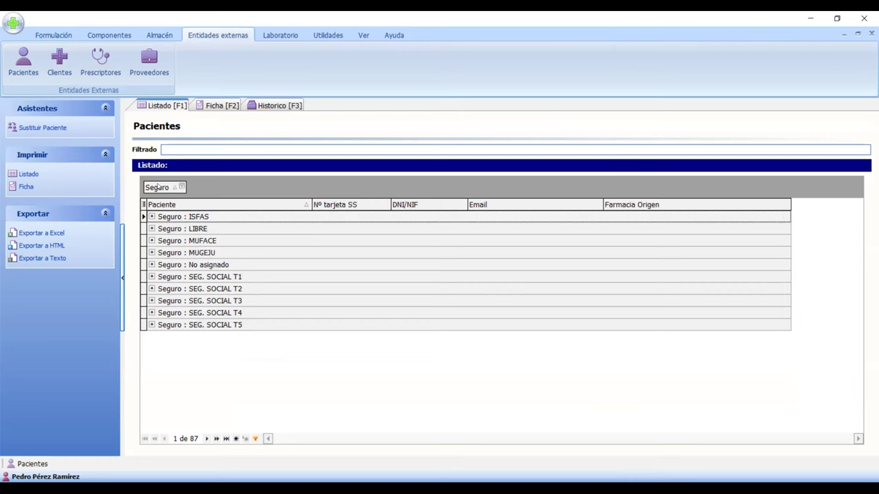
drag(157, 187, 613, 184)
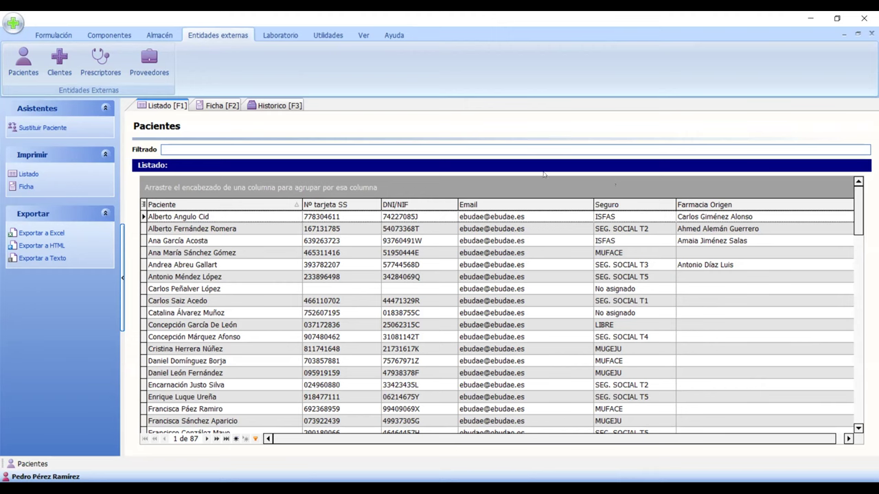
Search the Paciente column for a patient's first name, clear the search and select the first patient in the list.
click(267, 218)
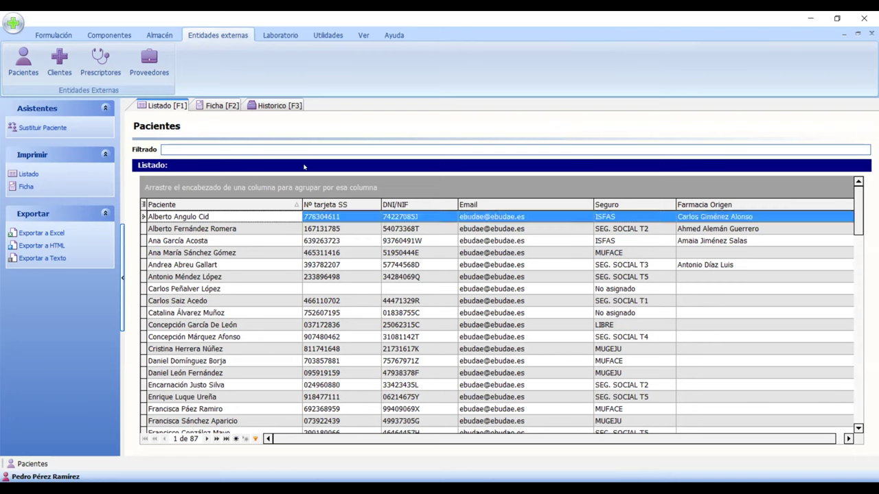
text(Danie)
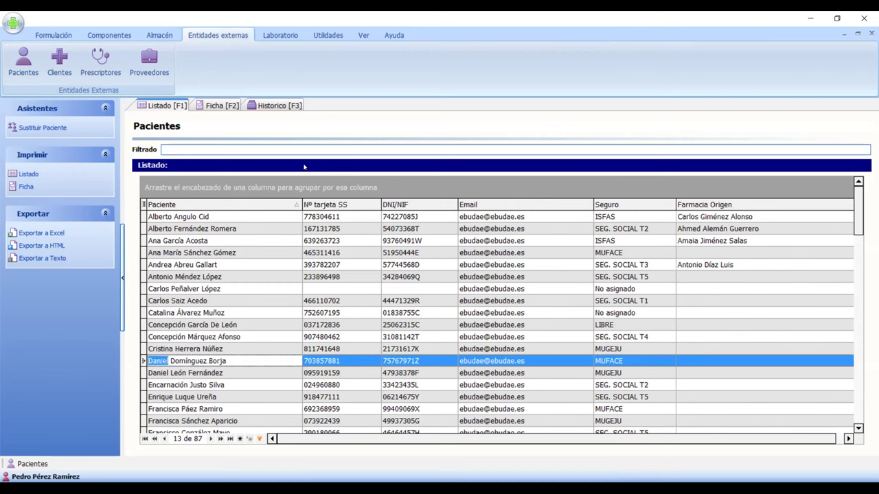
key(BackSpace)
key(BackSpace)
key(BackSpace)
key(BackSpace)
key(BackSpace)
click(283, 216)
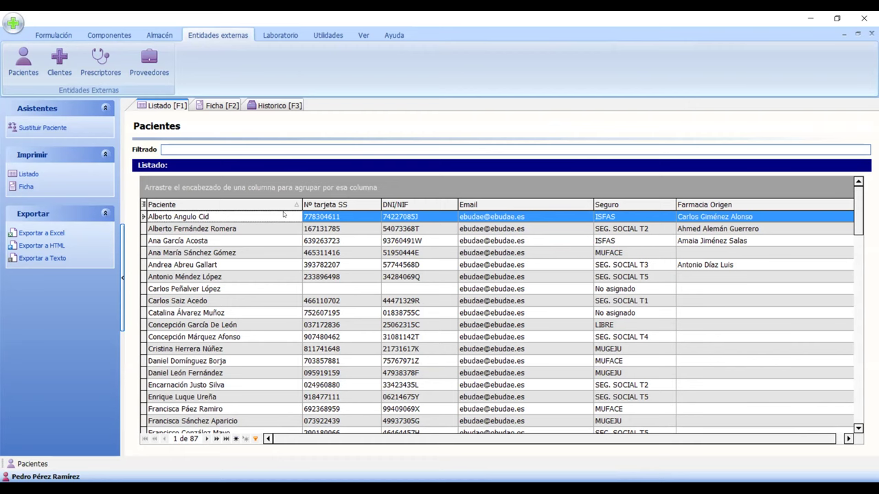
Open the first patient's record, start a new patient record with a first name, clear the name and discard the record.
click(228, 105)
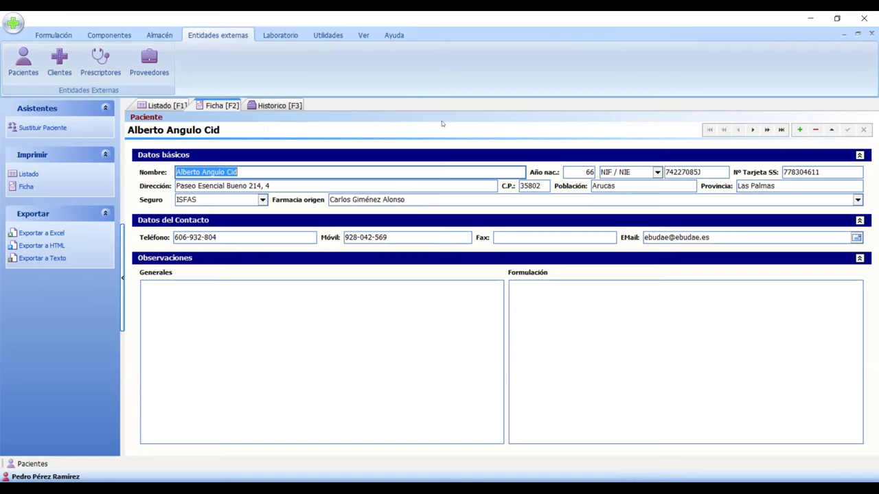
click(799, 130)
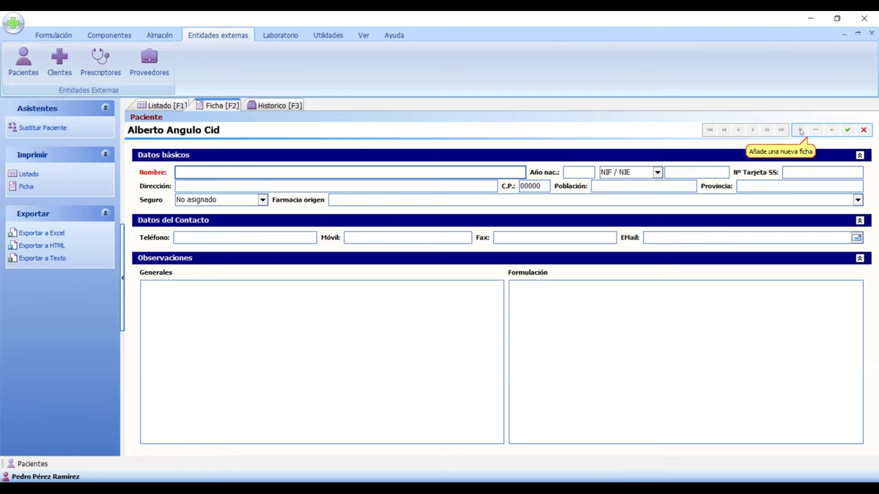
text(Carlos)
key(BackSpace)
key(BackSpace)
key(BackSpace)
key(BackSpace)
key(BackSpace)
key(BackSpace)
click(864, 130)
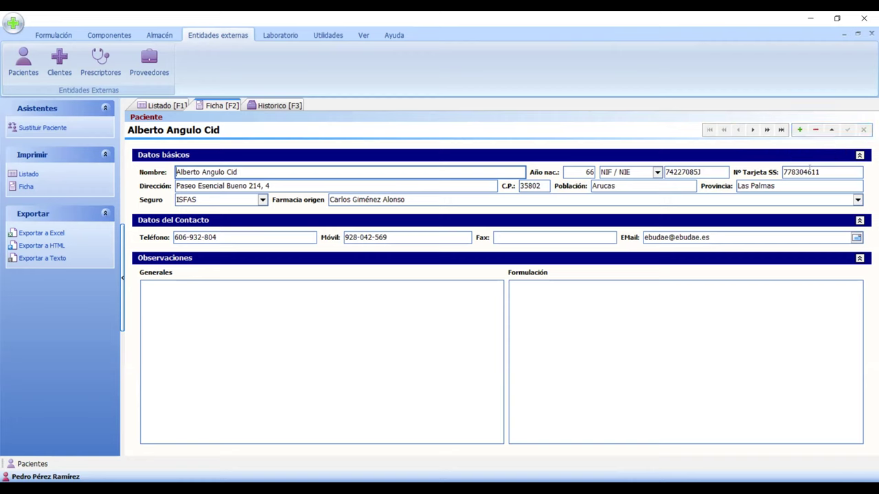
Put the first patient's record into edit mode and cancel the edit.
click(831, 131)
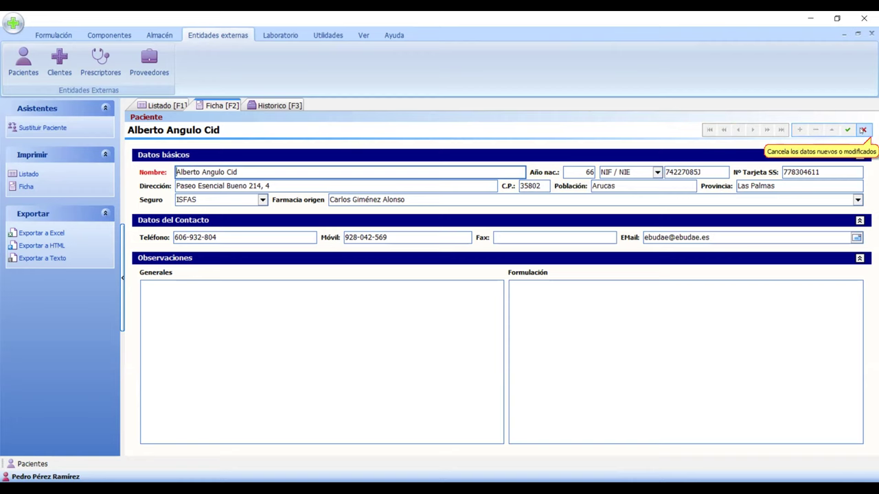
key(Escape)
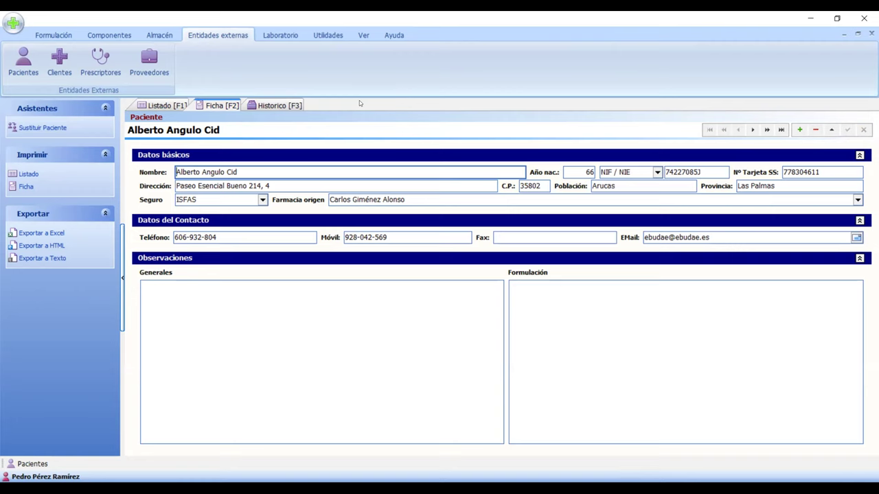
View the selected patient's preparation history, return to the patient list and close the Pacientes window.
click(287, 106)
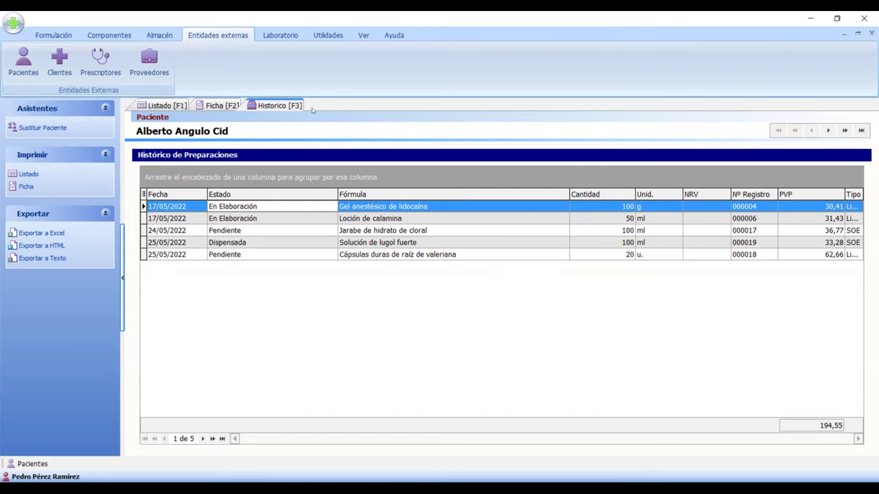
click(170, 102)
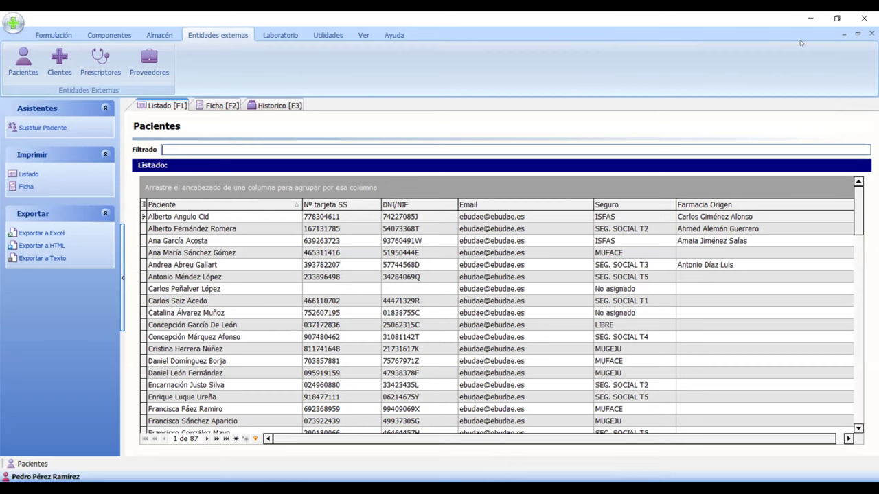
click(870, 33)
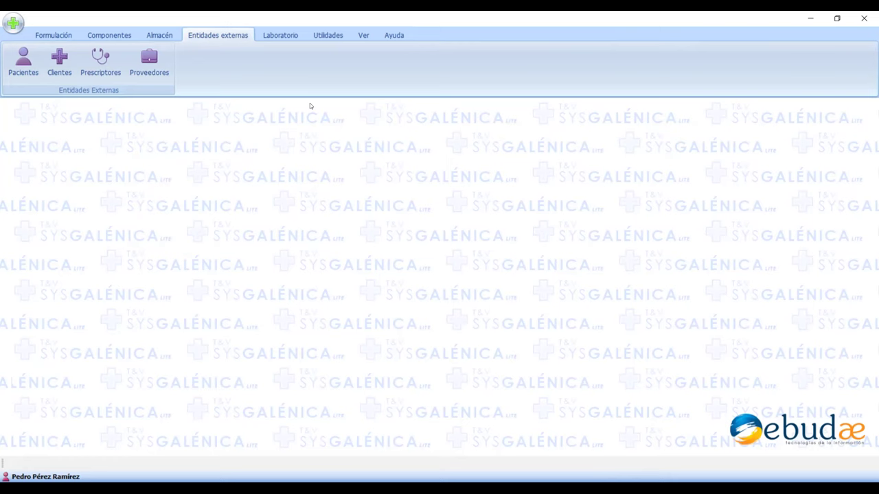
Open the Materias Primas list from the components area and display the record of ACEITE AGUACATE.
click(129, 36)
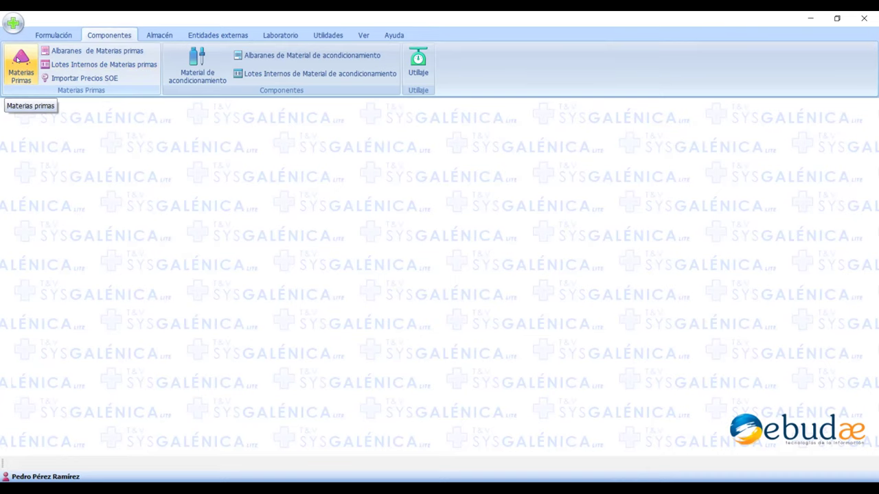
click(18, 60)
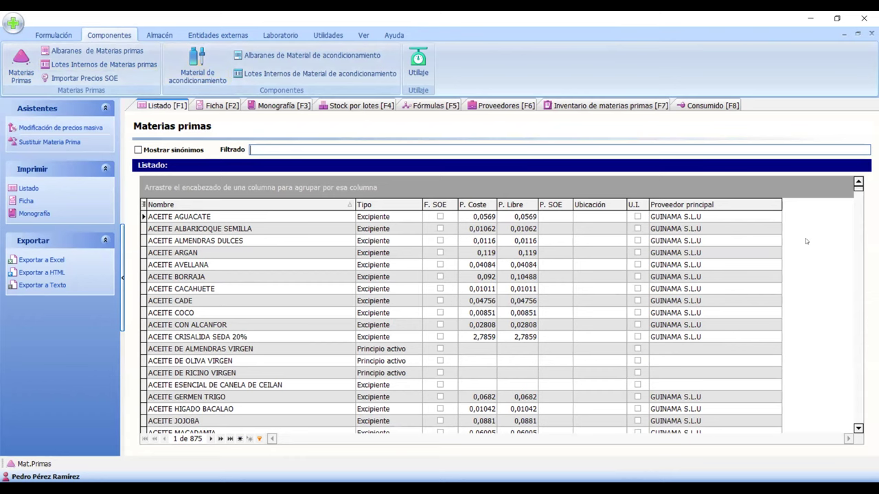
click(294, 215)
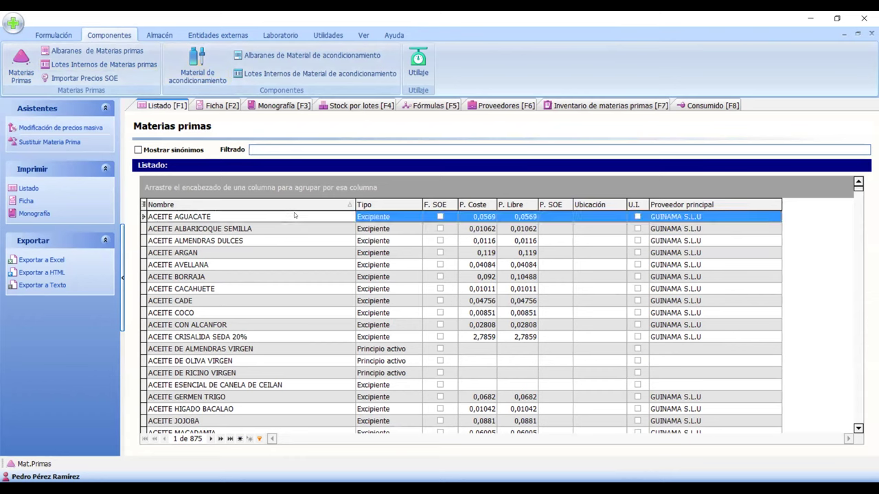
click(222, 107)
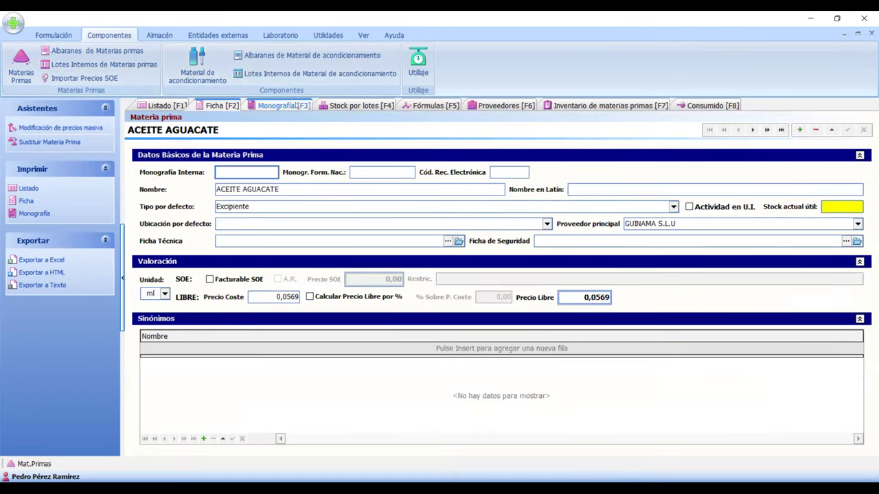
Return to the raw-material list, browse it and locate IODO by name.
click(165, 106)
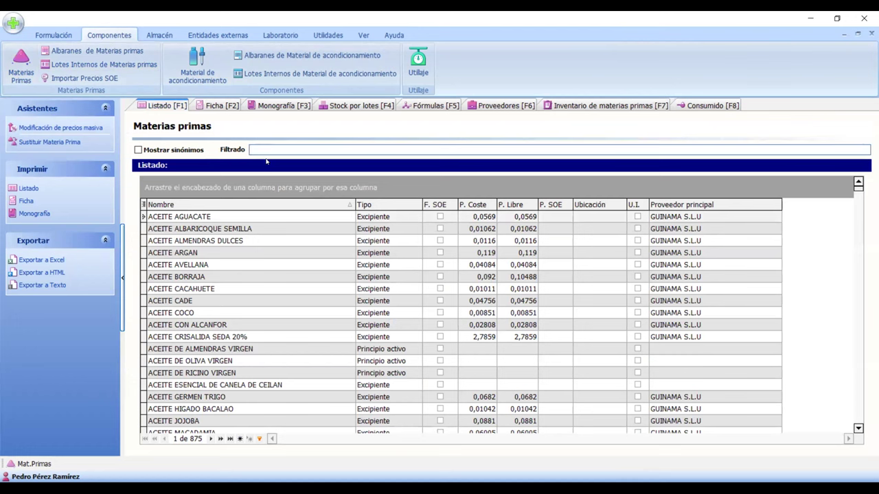
click(221, 361)
scroll(221, 359, down, 15)
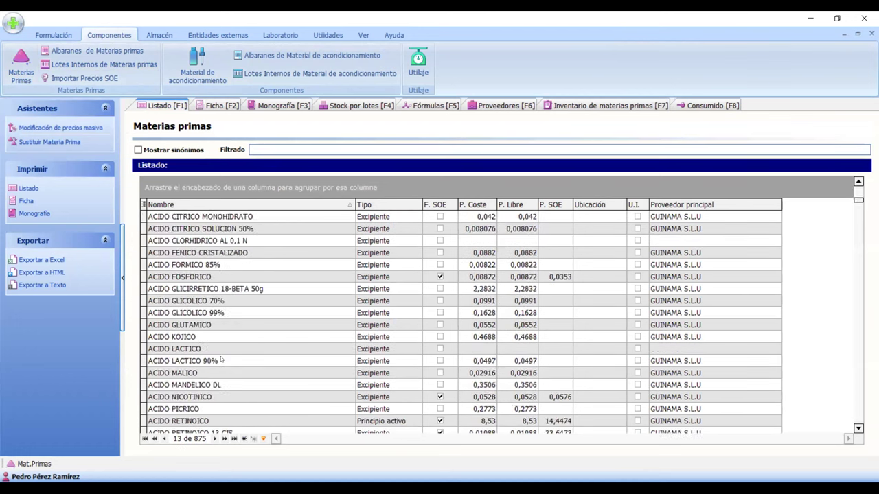
scroll(221, 360, down, 20)
click(228, 288)
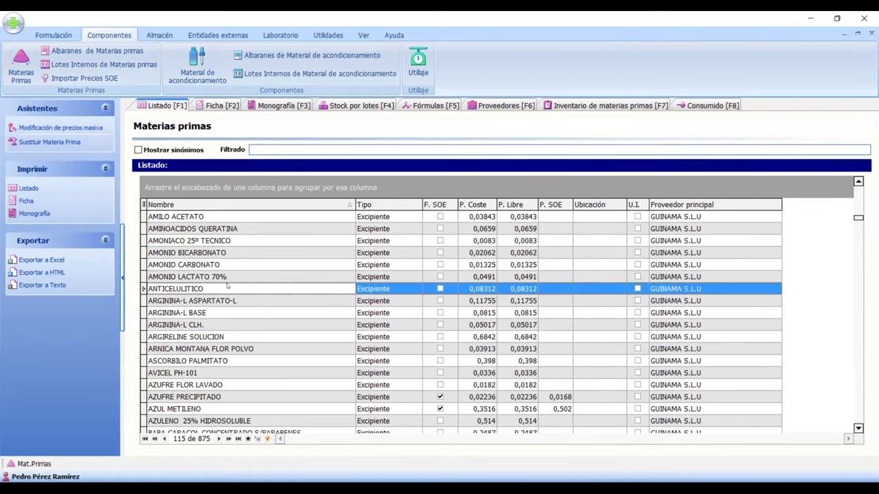
text(iodo)
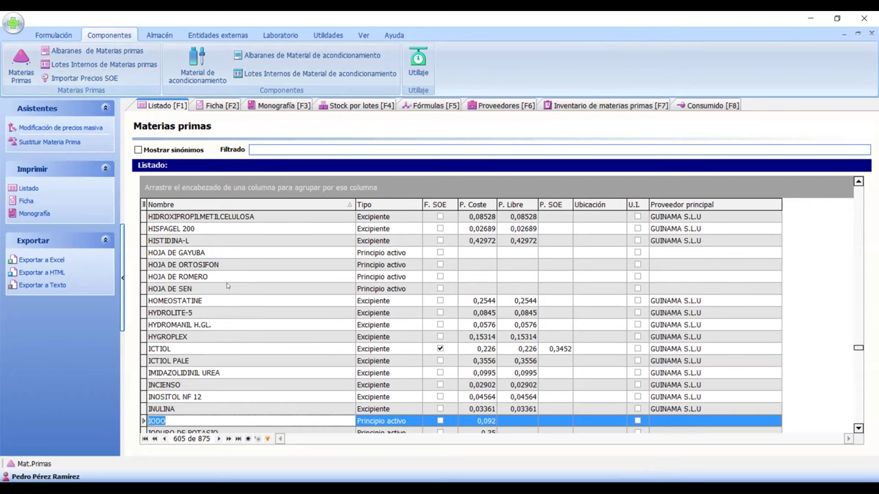
Display IODO's record, its monograph and its stock by lots.
key(F2)
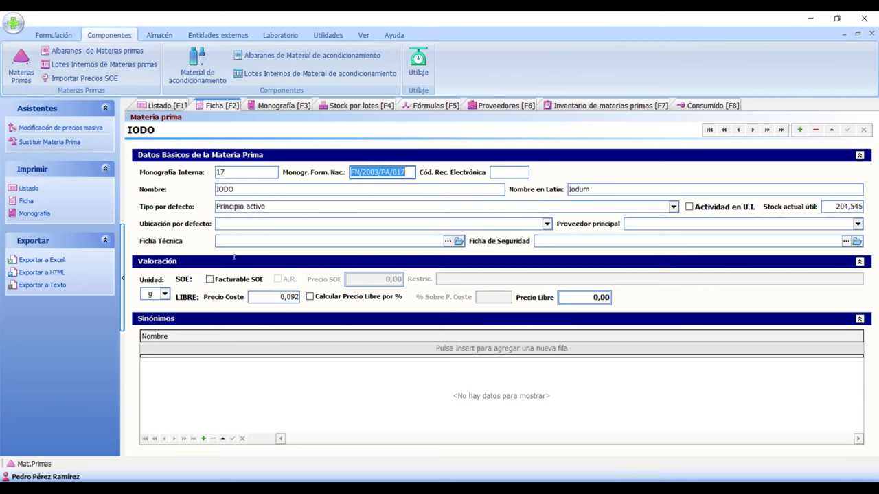
click(279, 106)
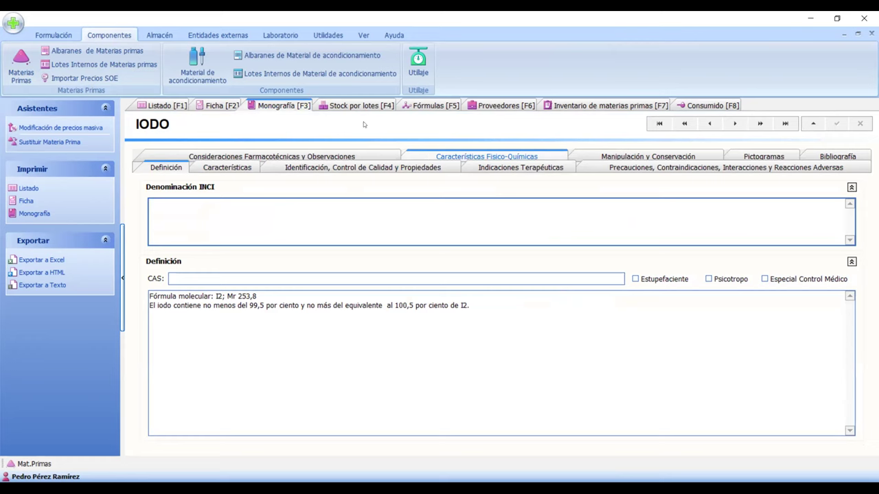
click(346, 105)
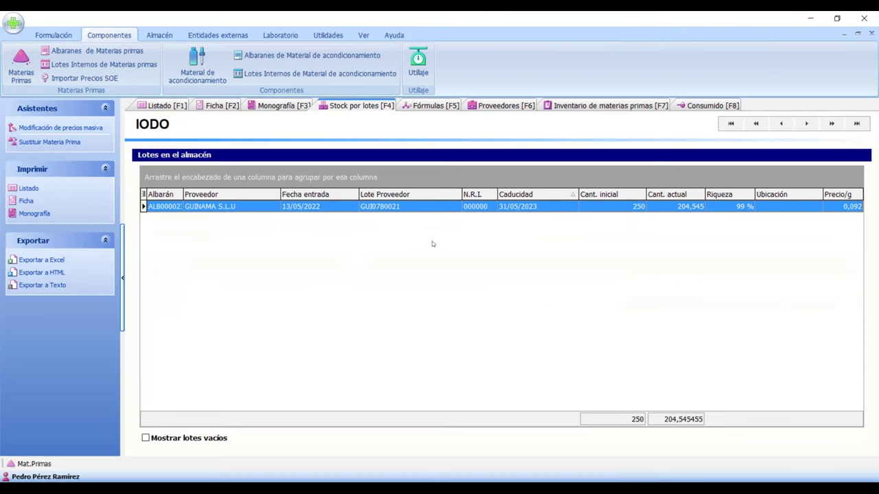
Examine the raw-material inventory from beginning to end and return to its start.
click(613, 105)
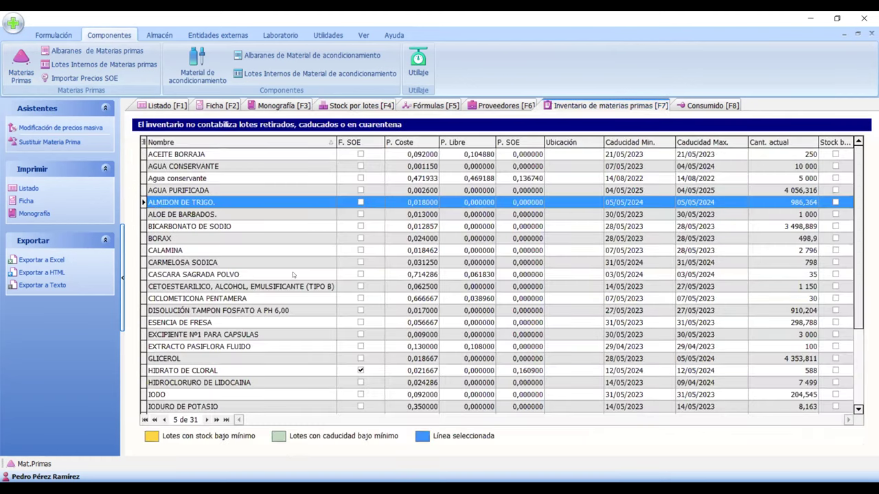
scroll(293, 272, down, 3)
scroll(292, 275, up, 3)
scroll(293, 274, down, 3)
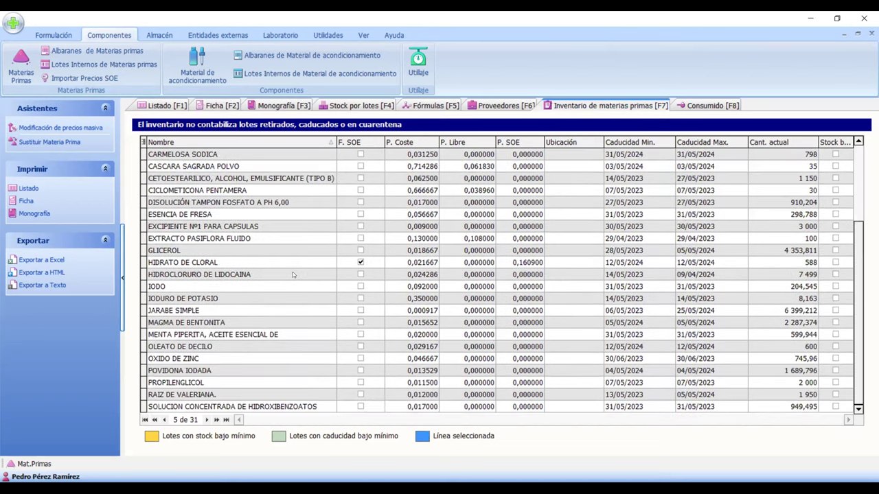
scroll(293, 274, up, 3)
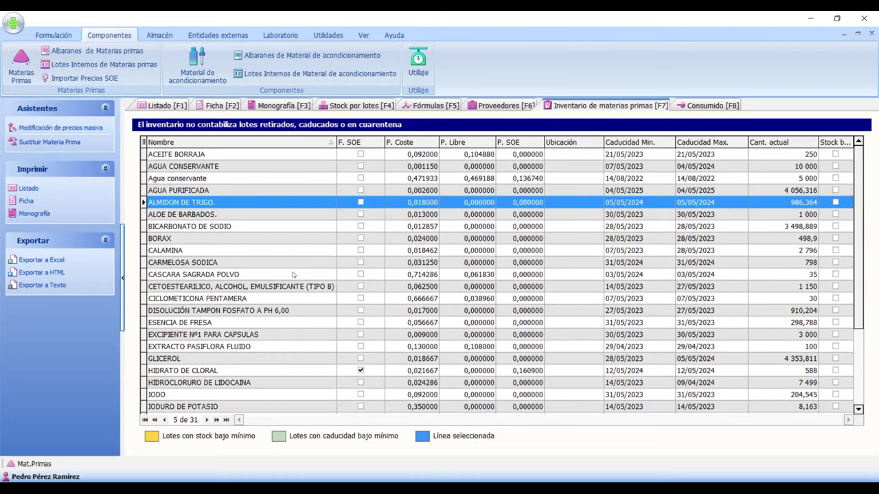
Calculate raw-material consumption from 01/01/2022 to 27/05/2022 and close the Materias Primas window.
click(691, 104)
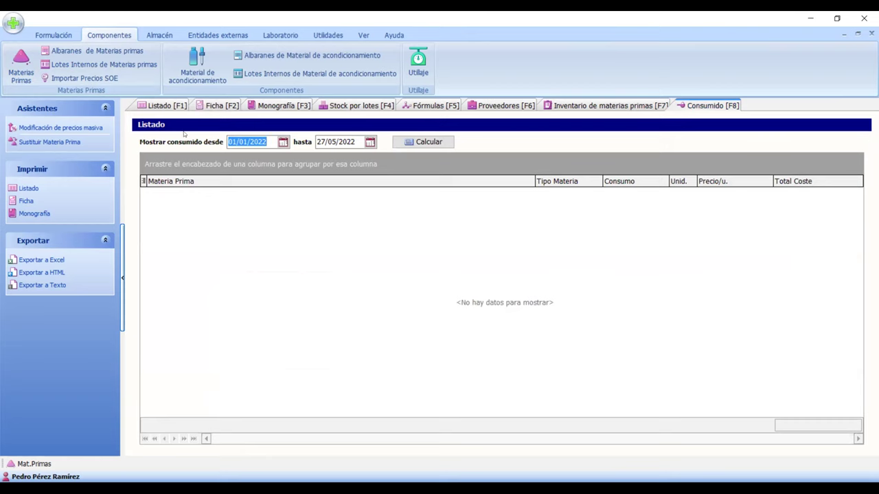
click(427, 140)
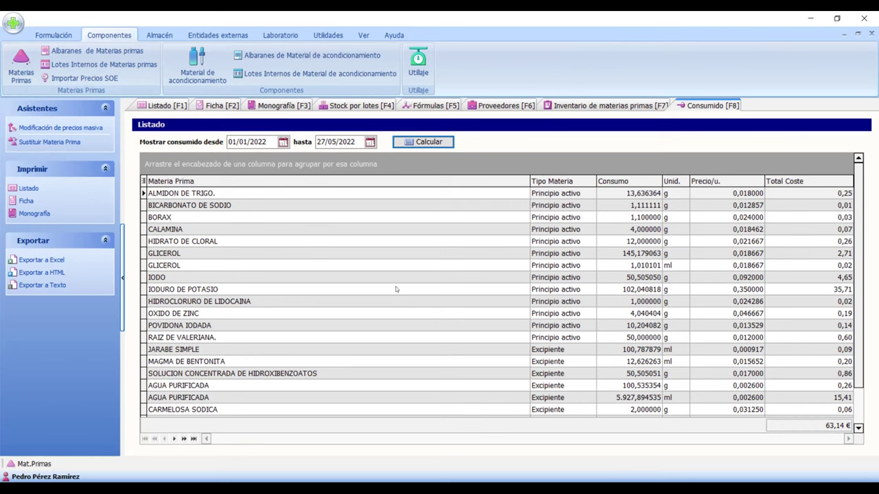
click(870, 33)
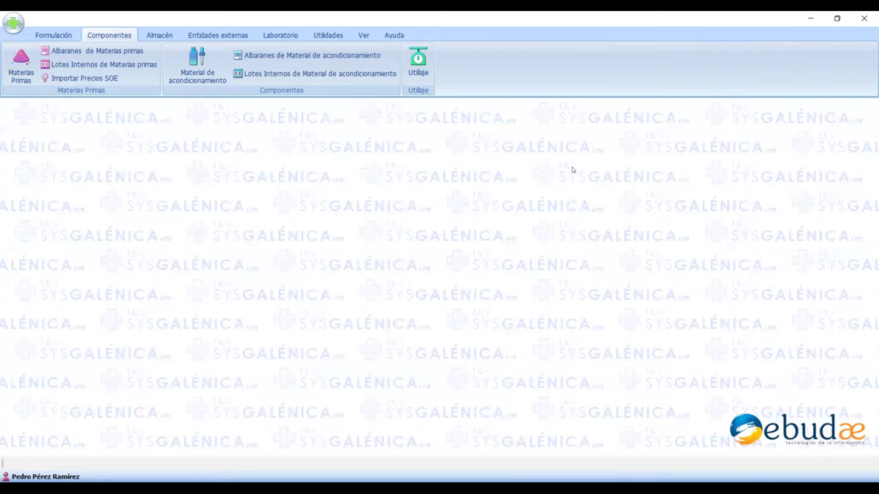
Open the internal raw-material lots list, select the IODO lot and view its traceability.
click(89, 65)
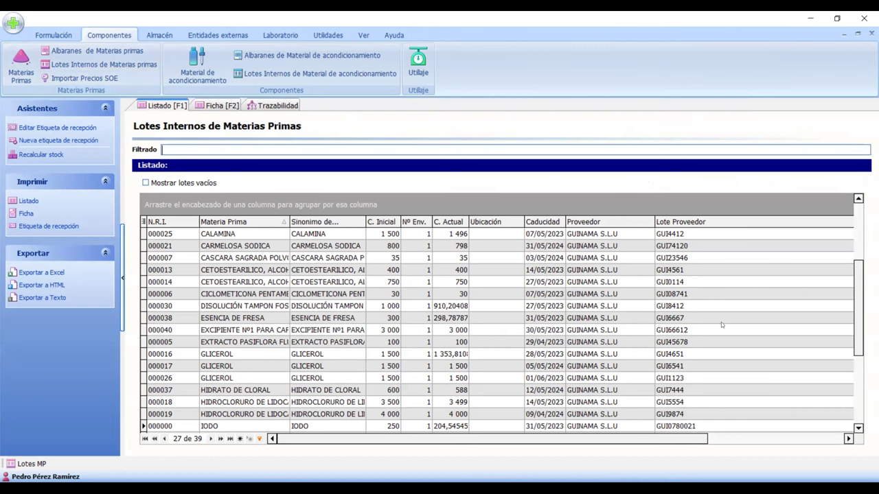
scroll(857, 302, down, 2)
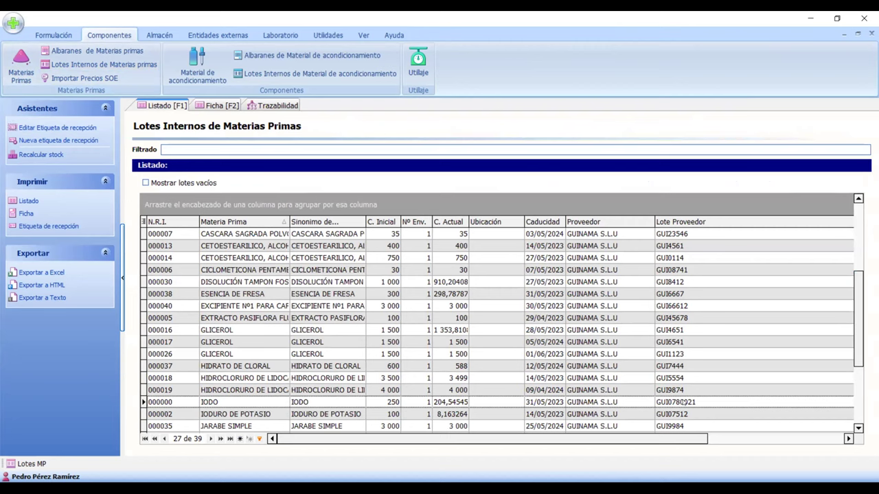
click(683, 402)
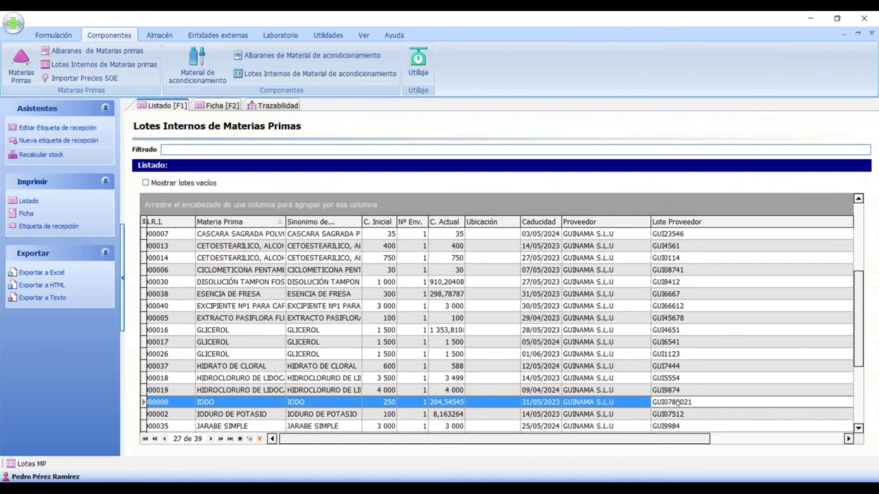
click(288, 107)
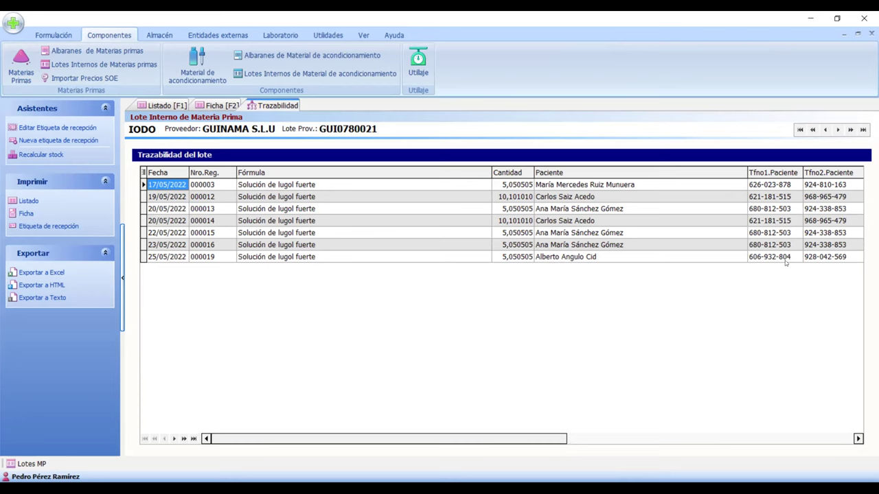
Return to the lot list, display the IODO lot's record, start a new lot and discard it.
click(165, 105)
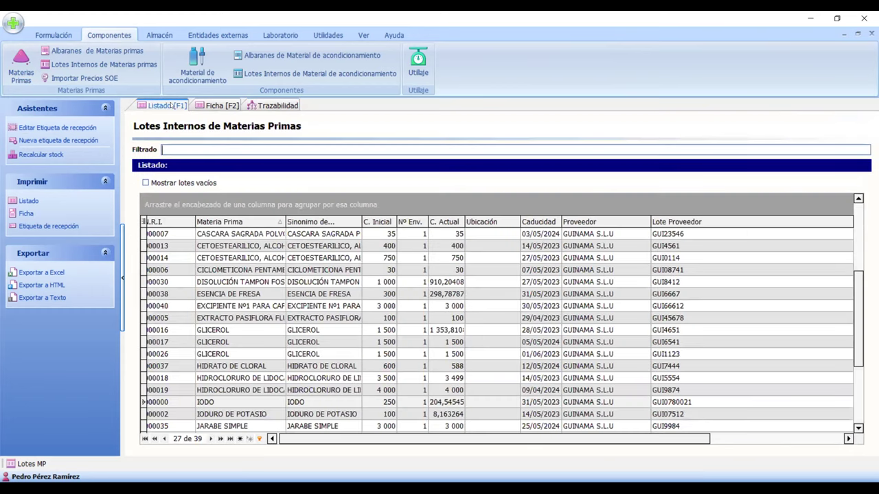
click(217, 105)
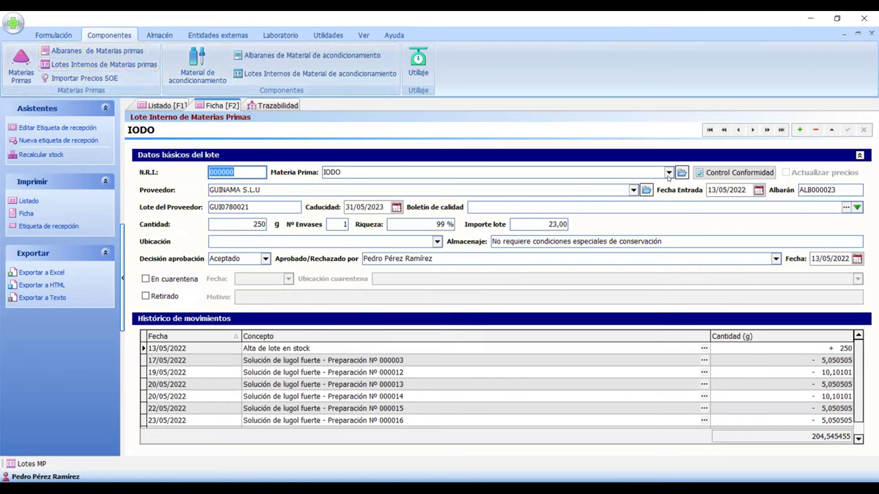
click(800, 130)
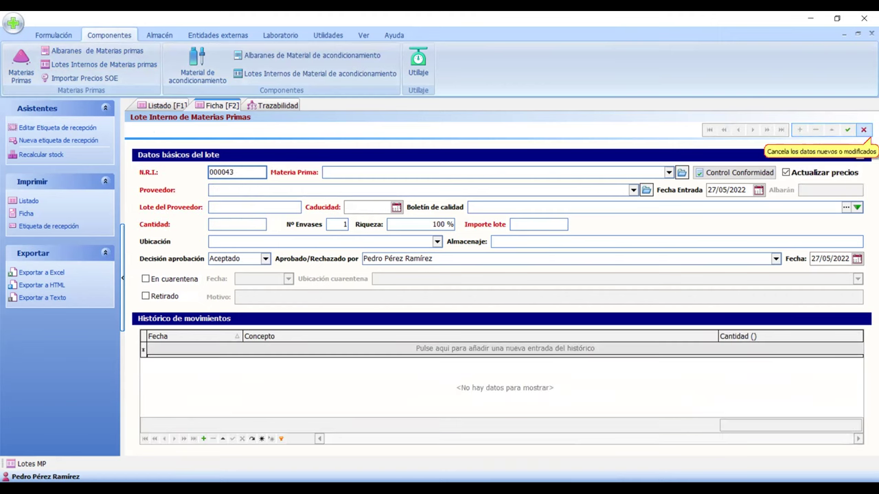
click(863, 130)
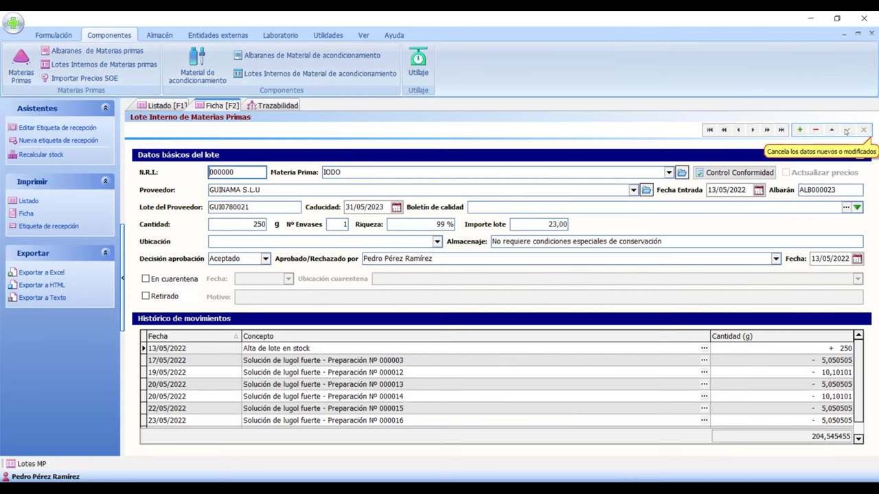
Display the first raw-material delivery note dated 14/05/2022 and close both the delivery notes and internal lots windows.
click(140, 50)
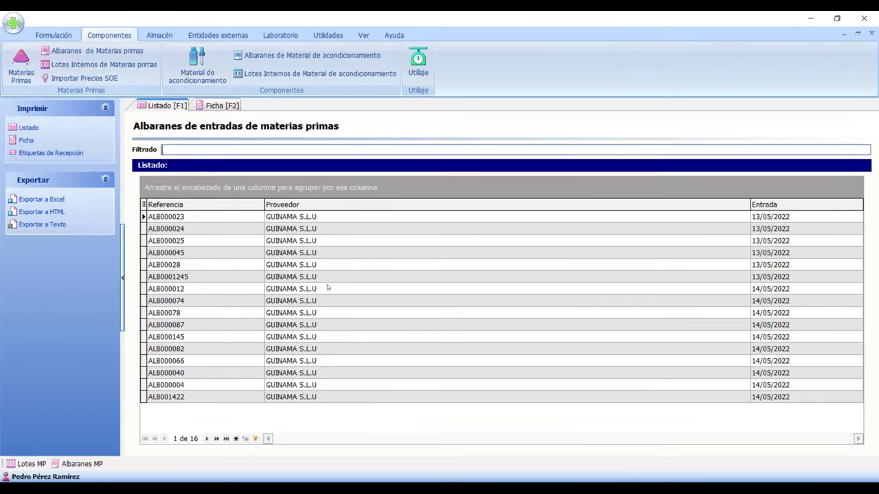
click(296, 289)
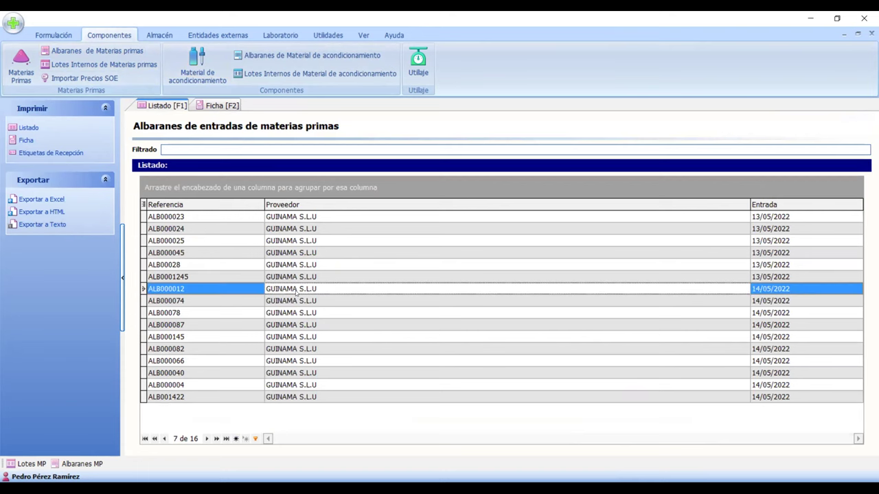
click(218, 106)
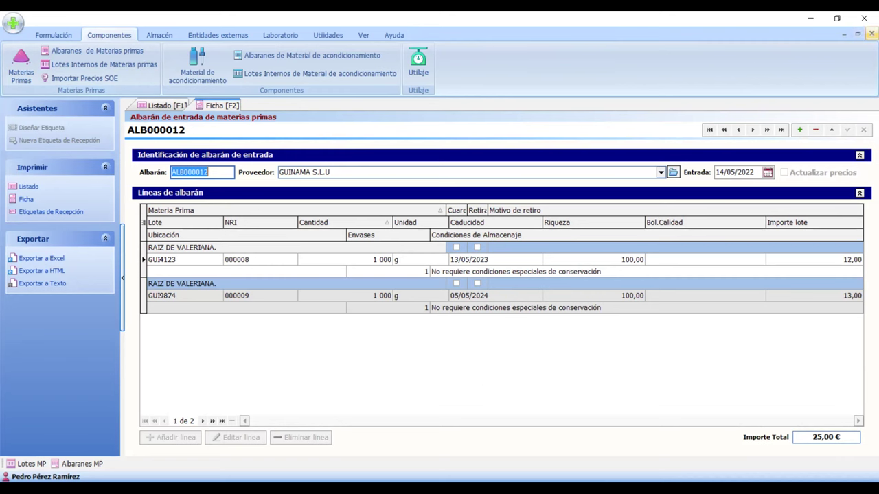
click(870, 33)
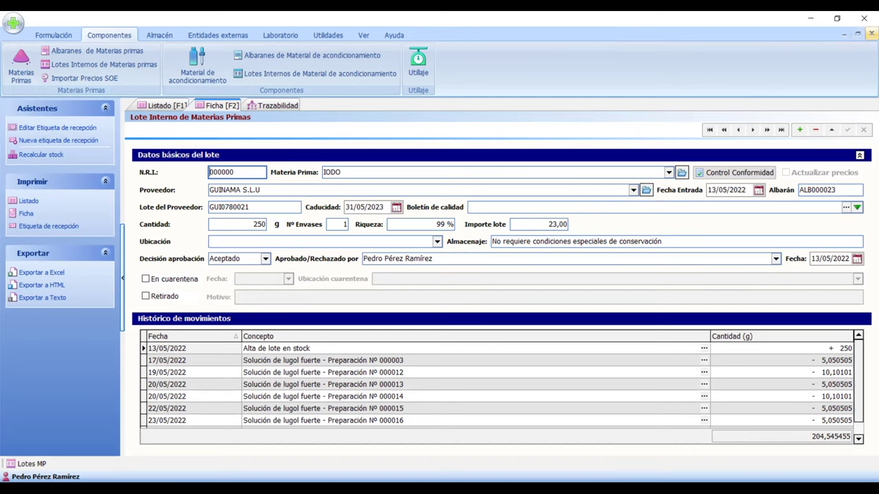
key(ctrl+F4)
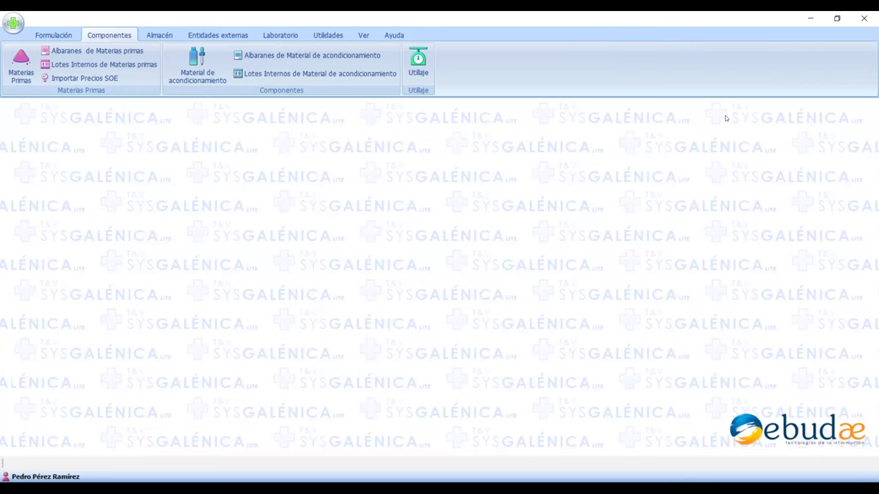
Open the leaflet templates and display the "Prospecto tipo del Formulario Nacional" template.
click(325, 33)
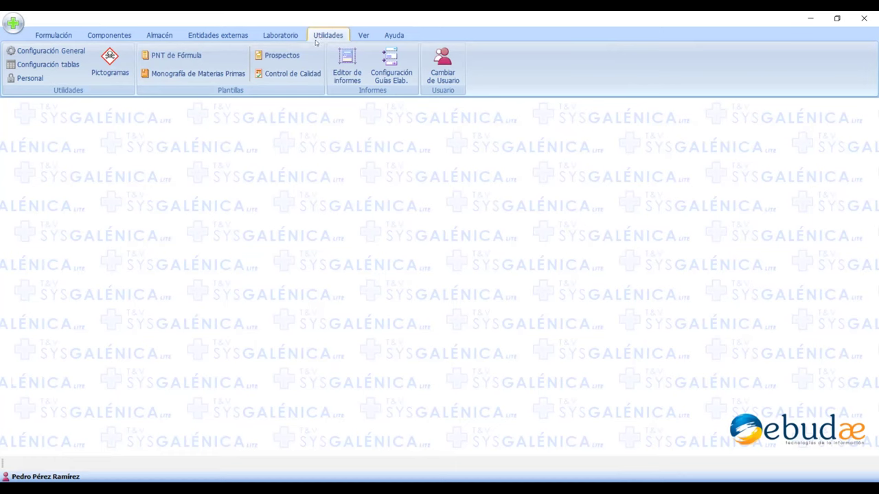
click(293, 58)
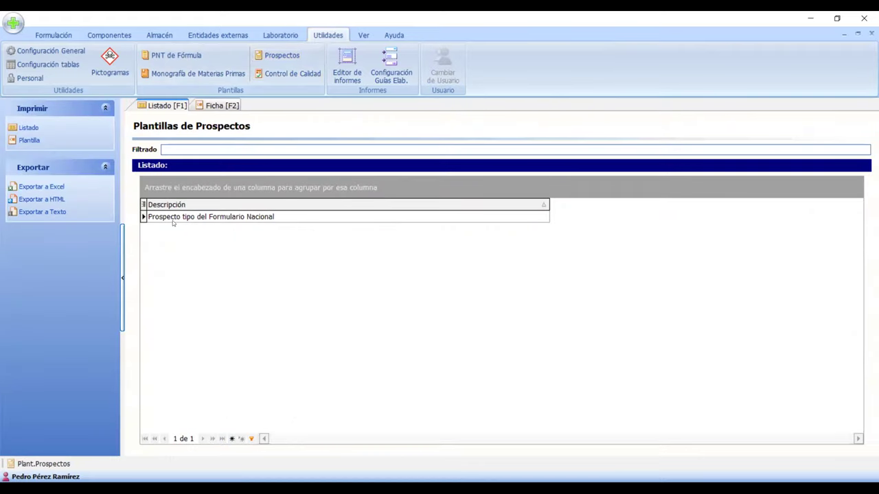
click(194, 218)
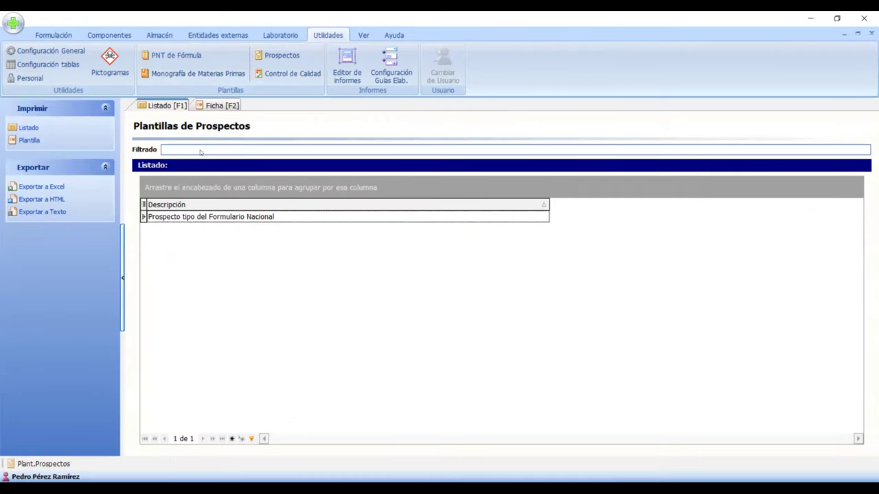
click(207, 105)
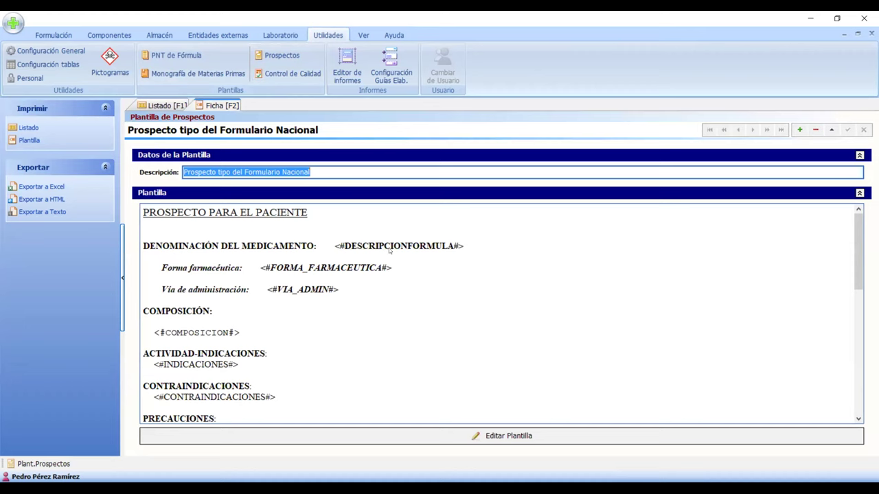
mouse_move(860, 221)
mouse_down()
mouse_move(861, 346)
mouse_move(861, 220)
mouse_up()
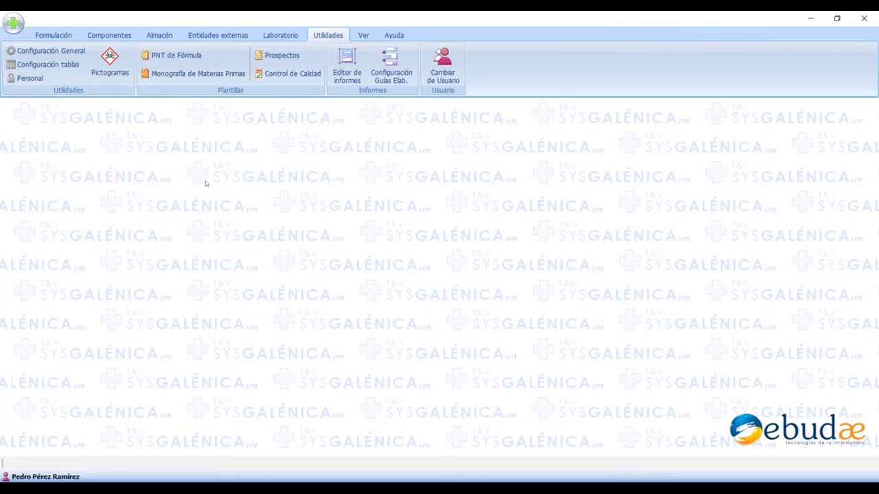
Open the active formulas list and select the Agua conservante formula.
click(49, 35)
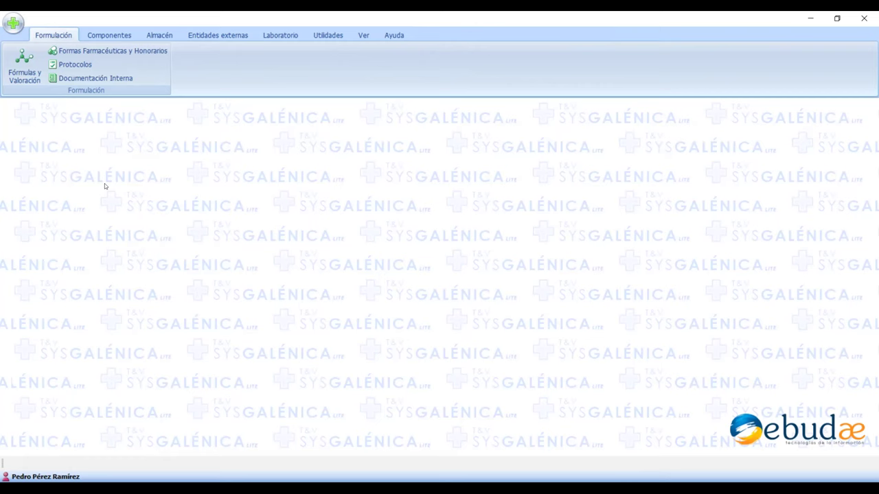
click(25, 66)
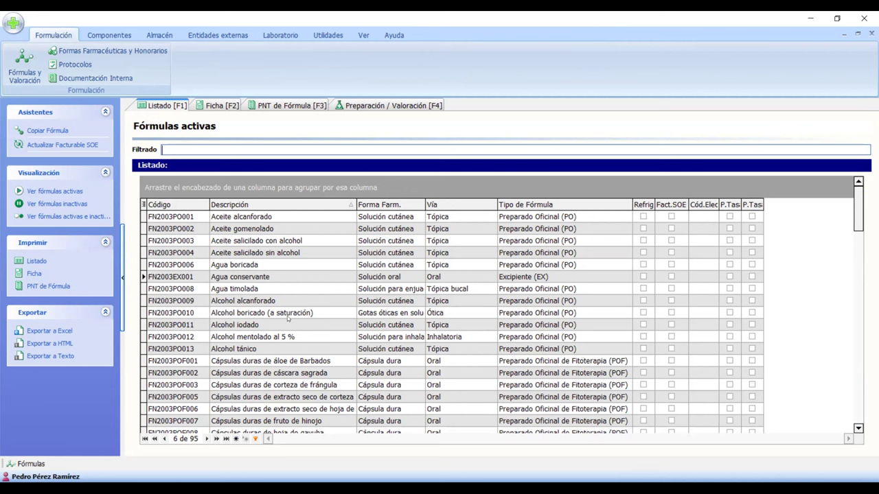
mouse_move(858, 199)
mouse_down()
mouse_move(855, 259)
mouse_move(856, 196)
mouse_up()
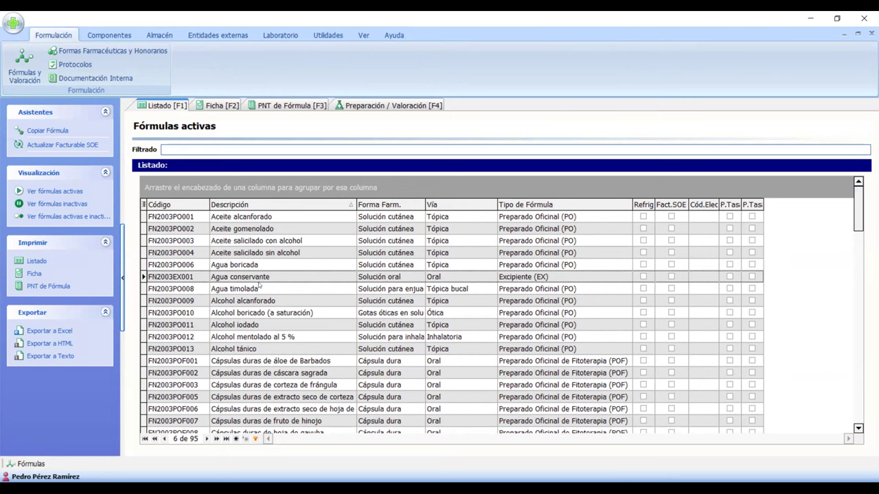
click(265, 278)
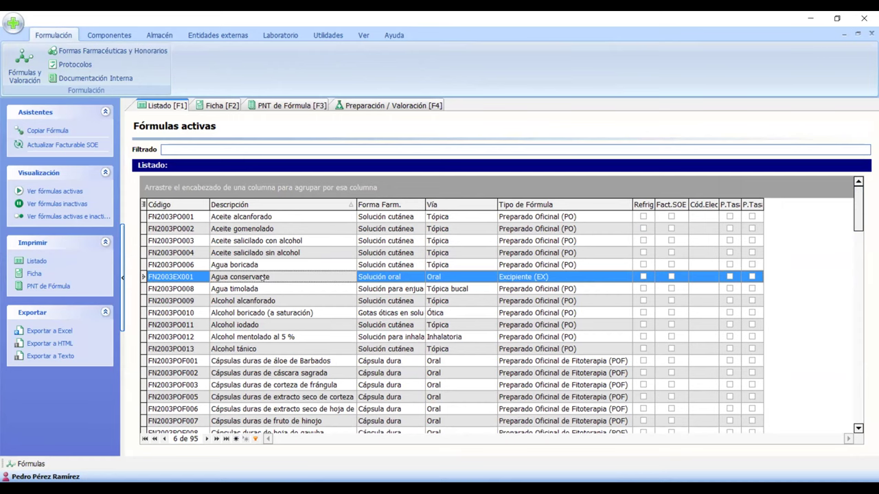
Find the "Solución de lugol fuerte" formula in the active formulas list and display its record.
text(Solución acuosa de clorhexidina al 0,1 %)
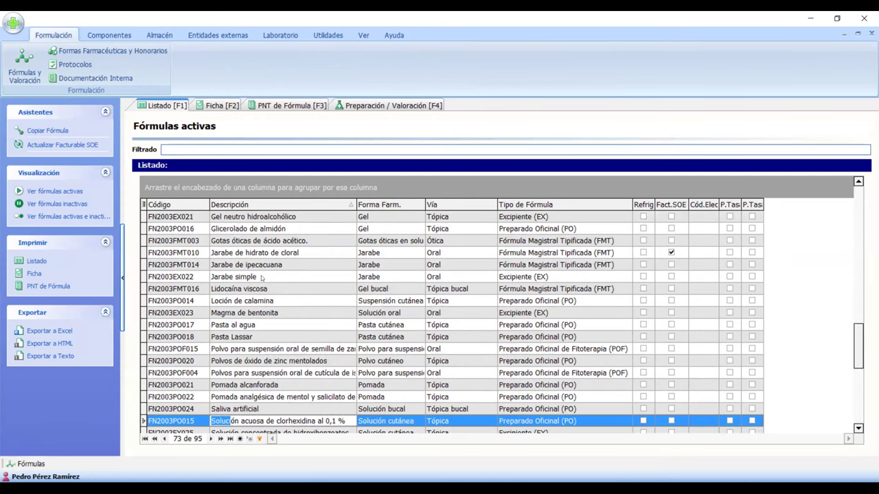
key(Down)
key(Down)
key(Down)
key(Down)
key(Down)
key(Down)
key(Down)
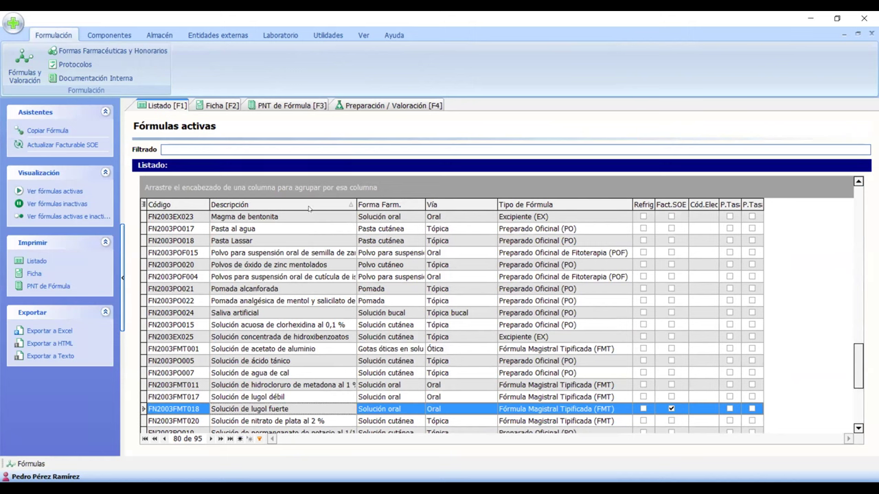
click(219, 107)
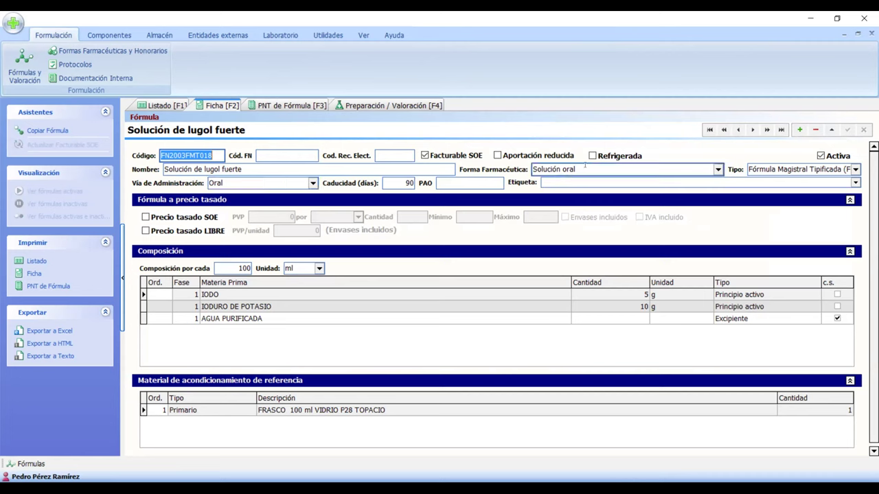
Review the available formula types for the record, keep "Fórmula Magistral Tipificada (FMT)" and save.
click(854, 170)
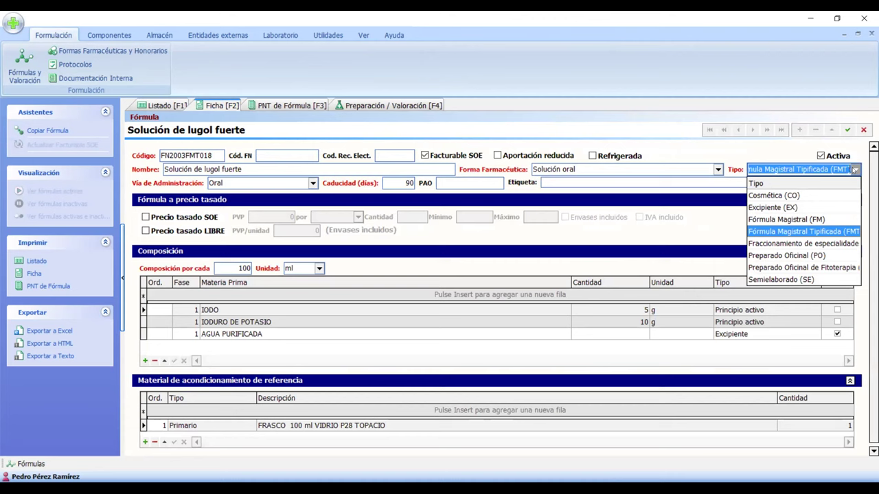
click(855, 169)
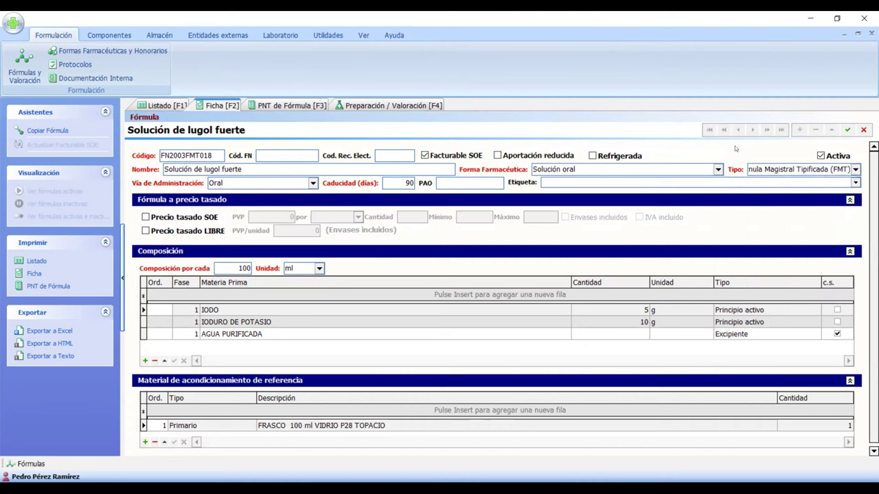
click(848, 130)
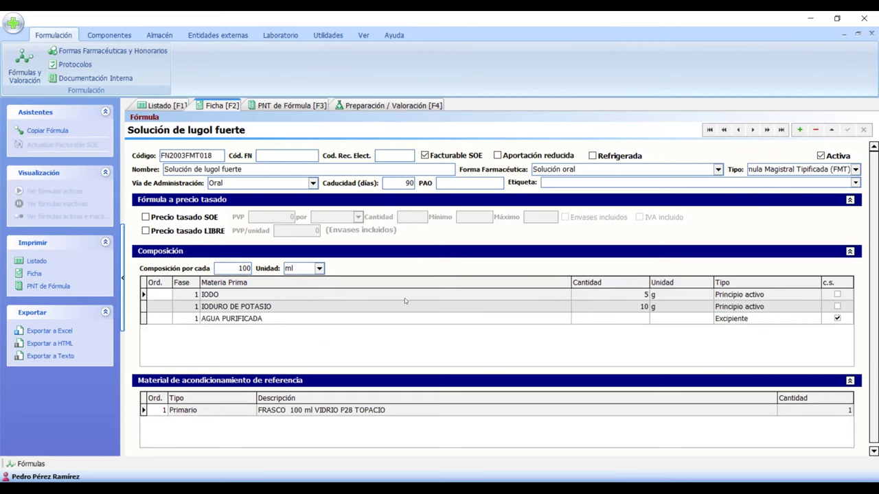
Display the formula's PNT, examining its methodology and its posology information.
click(294, 108)
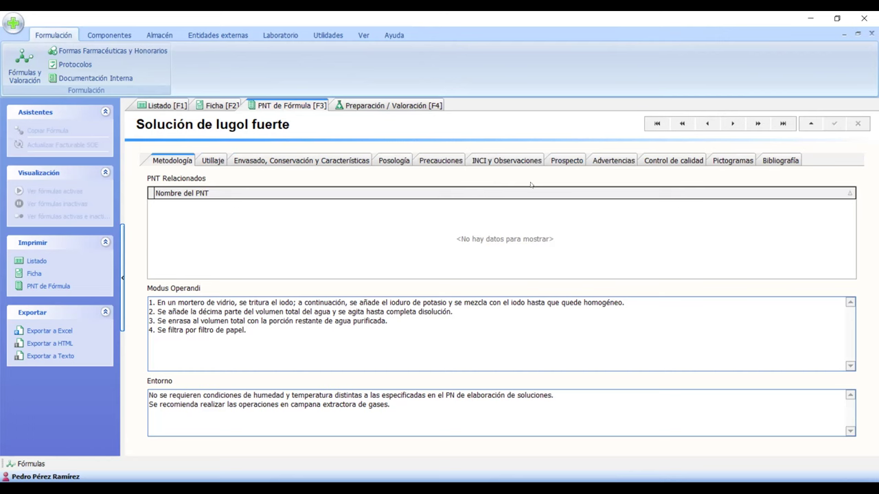
click(391, 162)
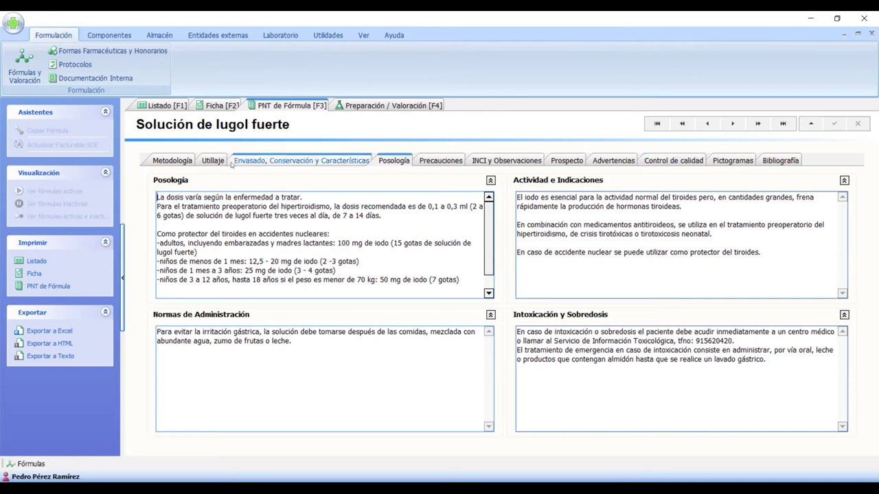
Open the preparation and valuation of the formula, assign the first listed patient, and open and cancel the new patient form.
click(371, 106)
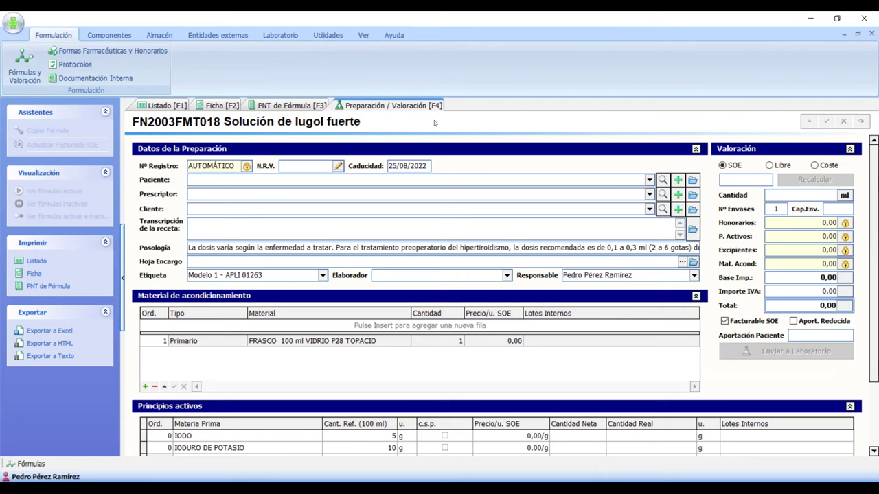
click(649, 180)
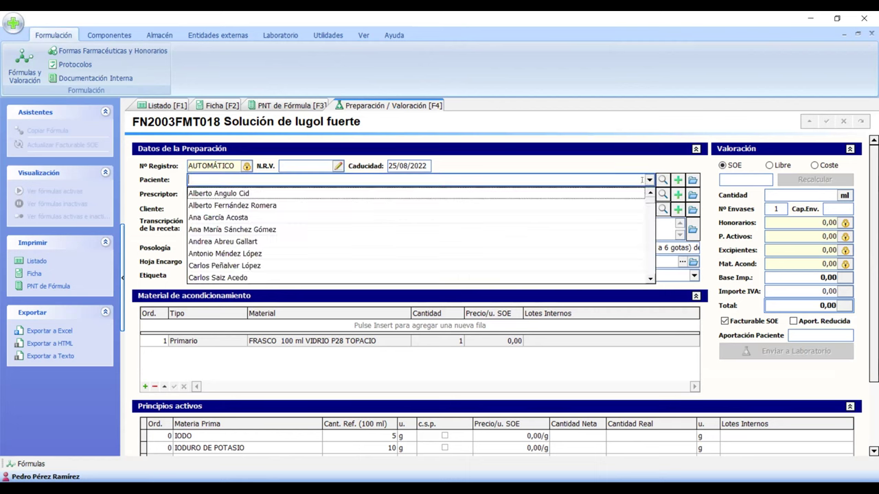
click(635, 192)
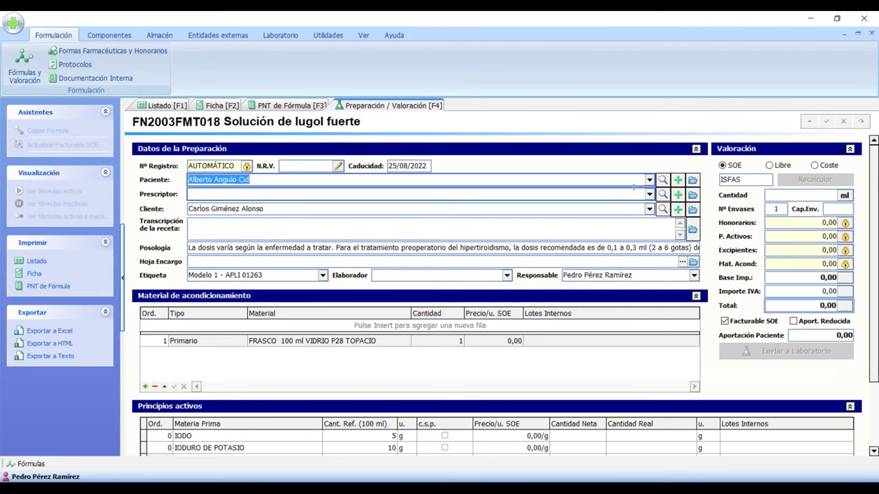
click(678, 180)
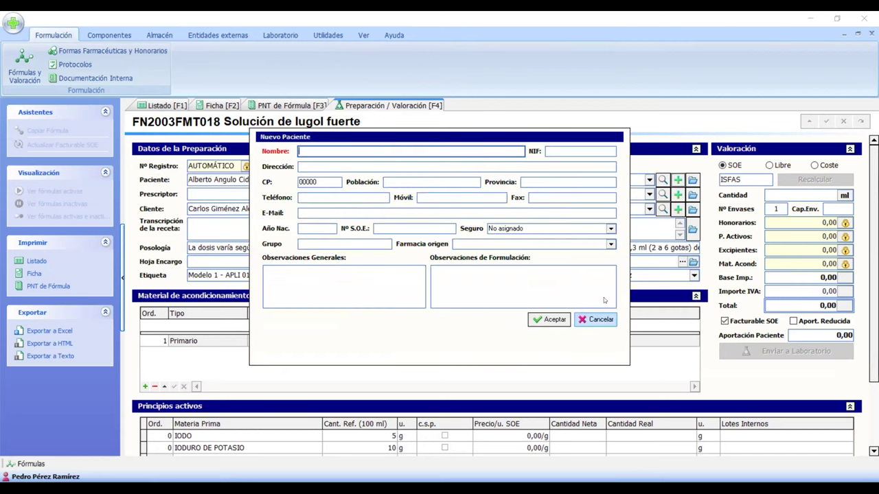
click(596, 320)
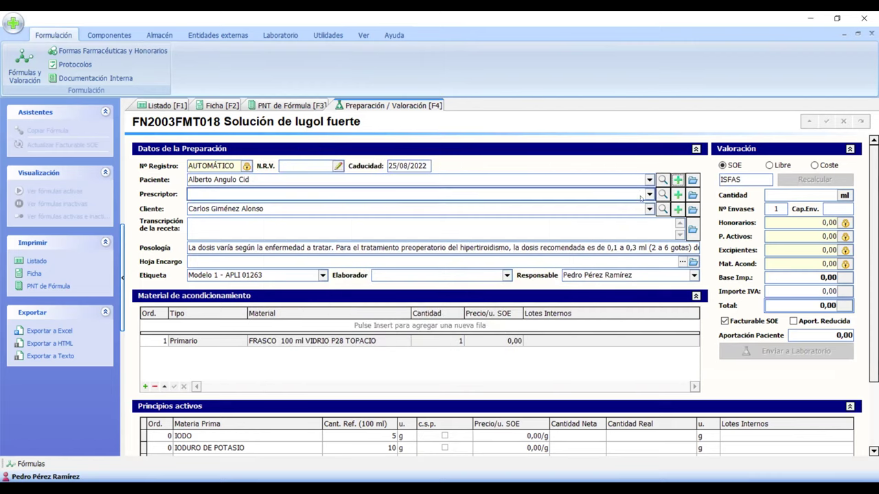
Assign a registered prescriber to the preparation and keep the already assigned client.
click(649, 194)
click(580, 245)
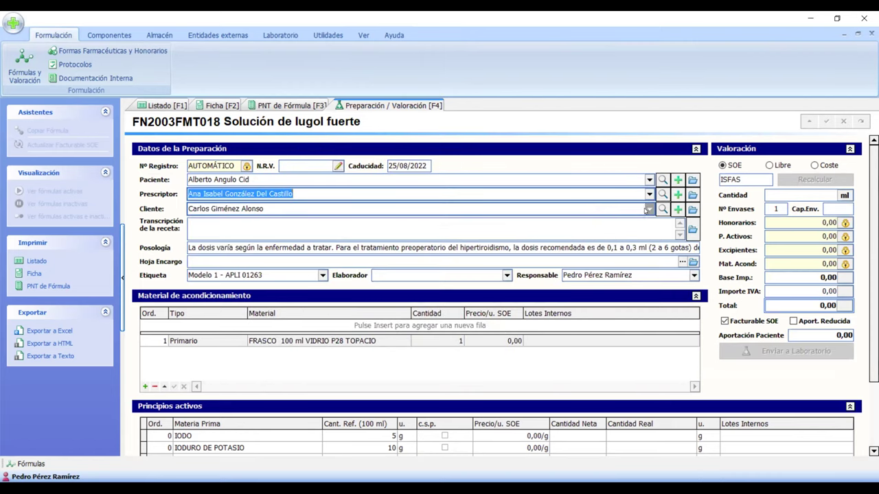
click(648, 209)
click(648, 209)
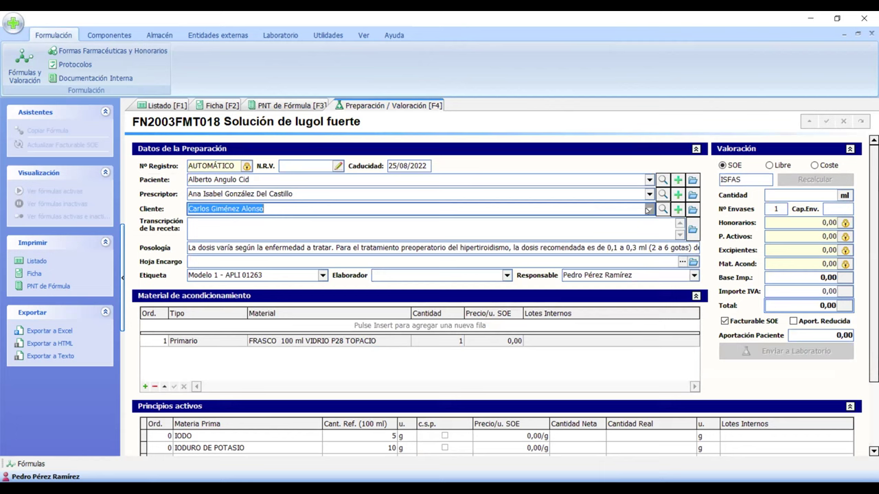
click(630, 231)
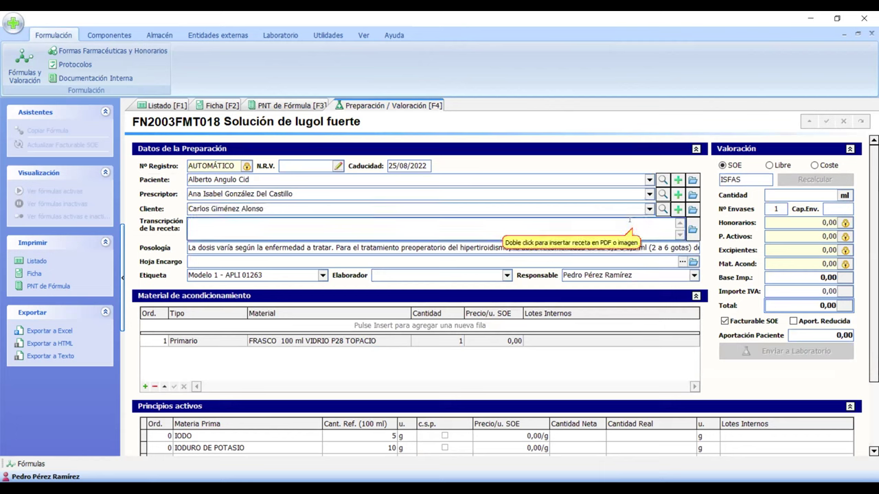
text(Recet)
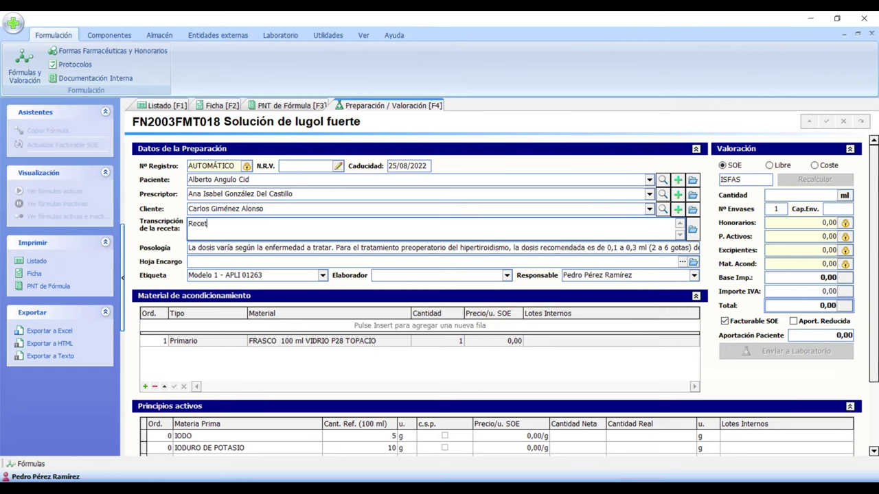
key(BackSpace)
key(BackSpace)
key(BackSpace)
key(BackSpace)
key(BackSpace)
Keep the "Modelo 1 - APLI 01263" label and assign a registered preparer to the preparation.
click(322, 276)
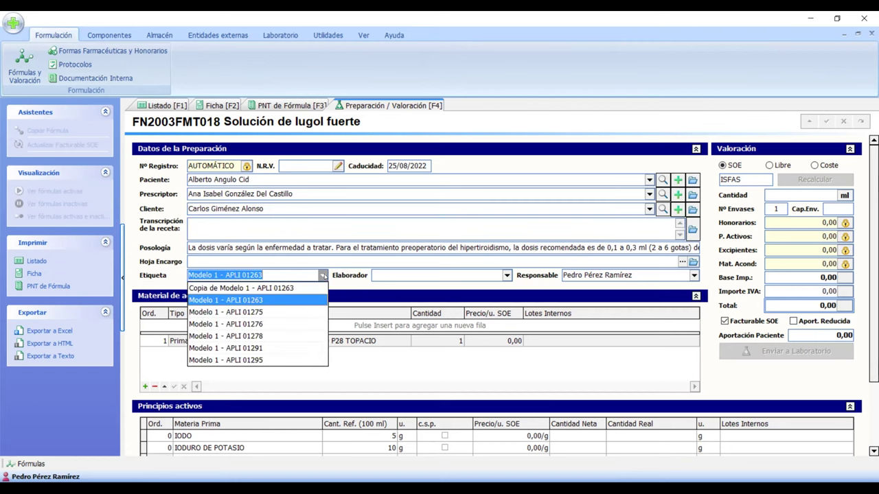
click(323, 276)
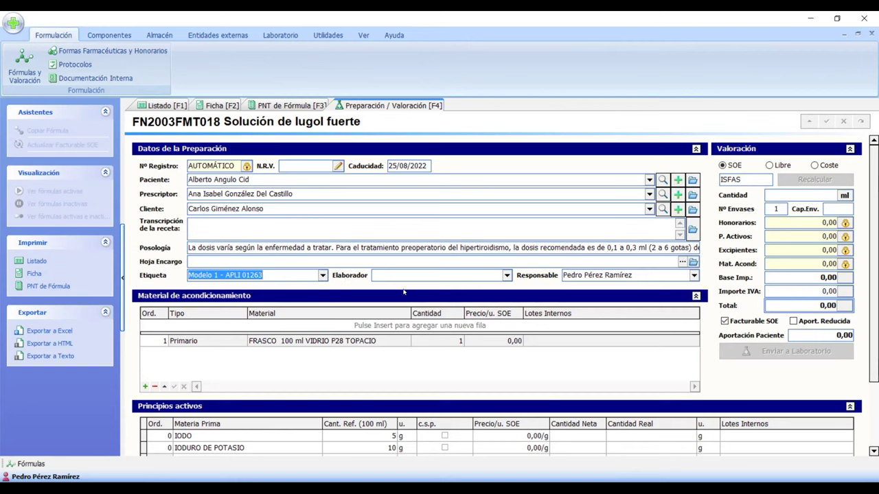
click(506, 275)
click(494, 300)
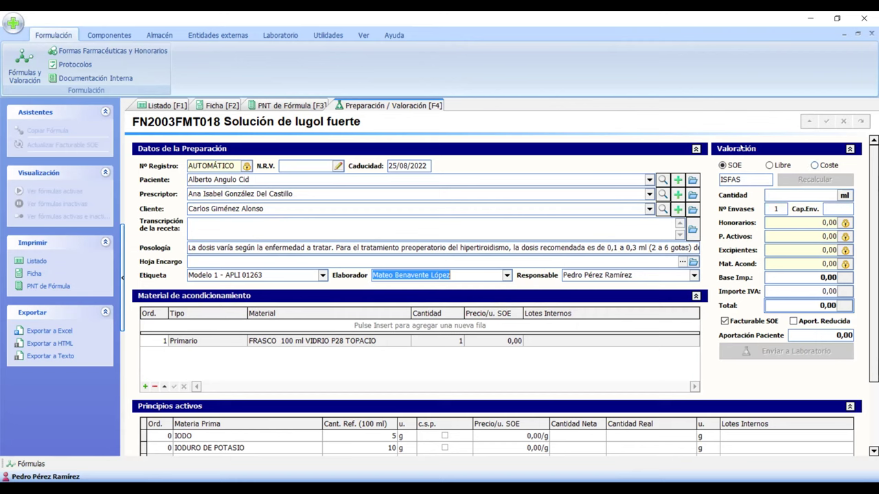
Set the quantity of the preparation to 100 ml, calculate its valuation and dismiss the stock error.
click(798, 194)
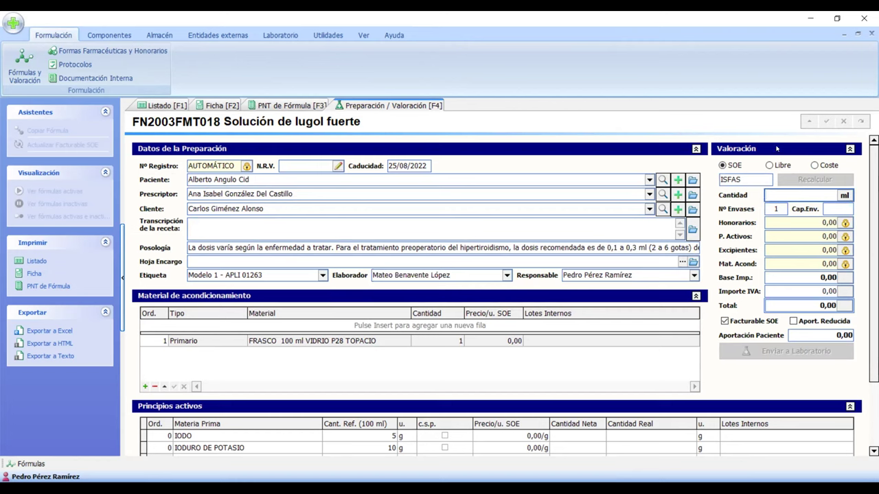
text(100)
key(Return)
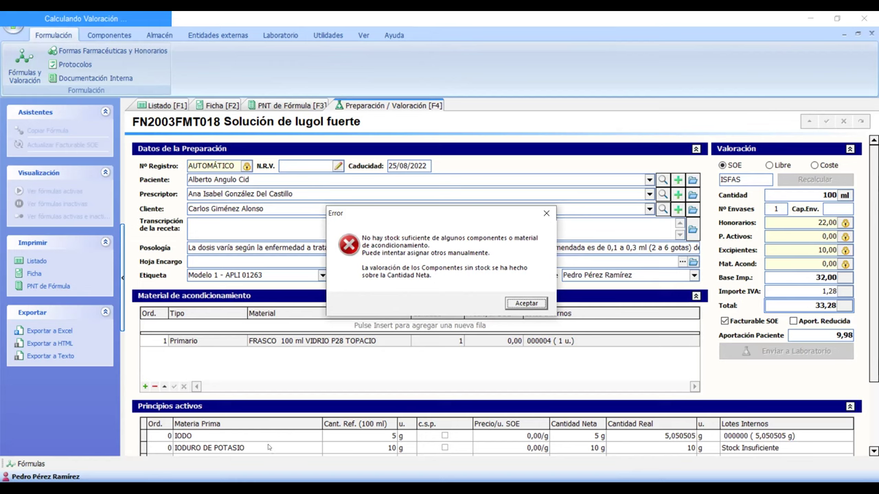
click(525, 304)
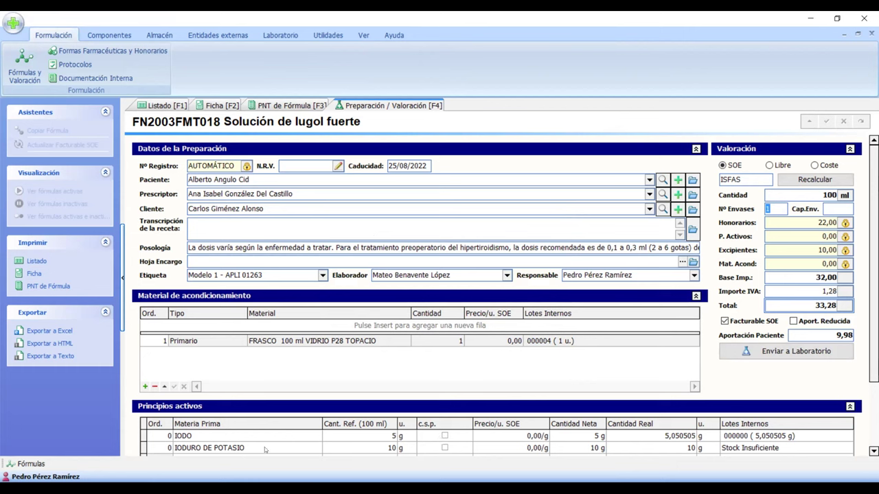
Start a new internal raw-material lot of IODURO DE POTASIO with GUINAMA S.L.U as the supplier.
click(109, 35)
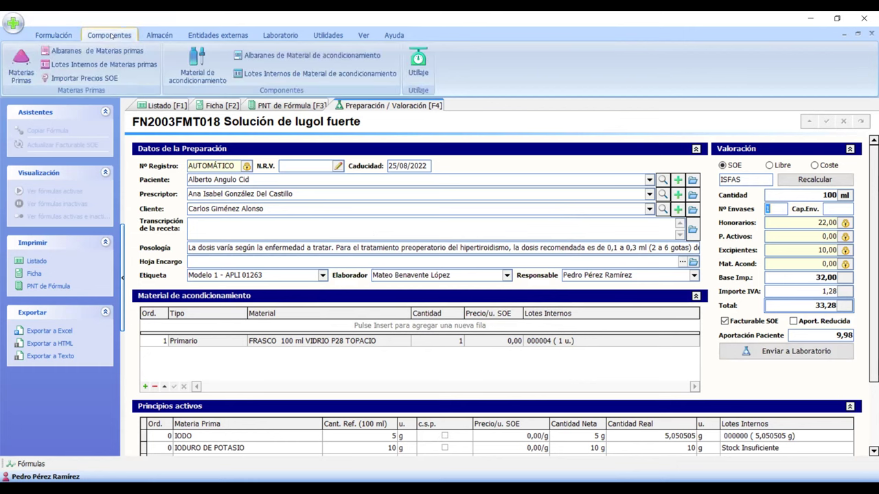
click(118, 64)
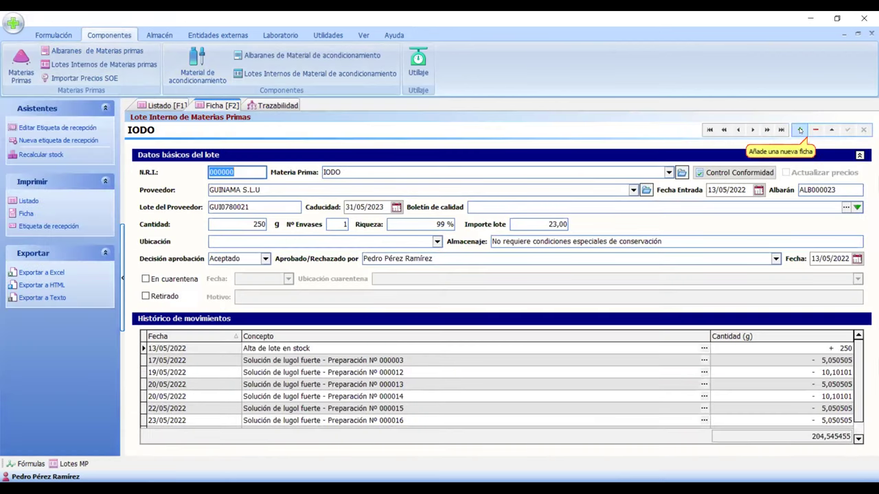
click(800, 130)
click(669, 173)
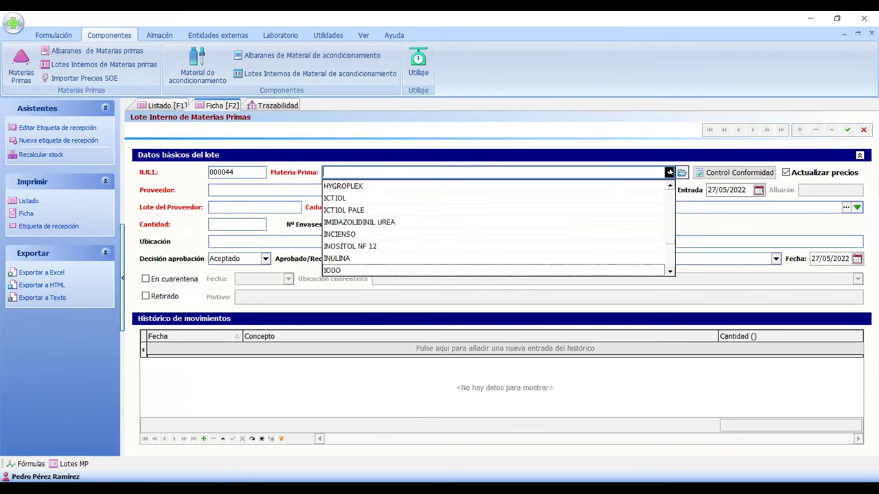
text(IODURO DE POTASIO)
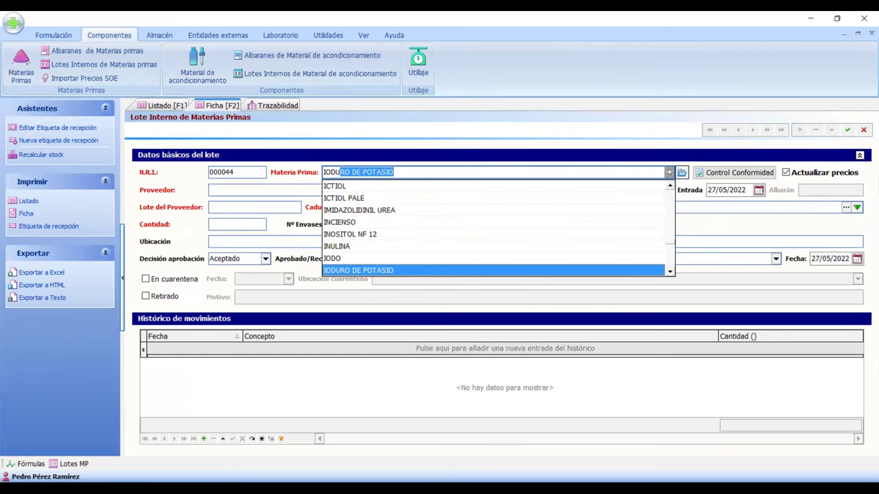
click(669, 173)
click(622, 193)
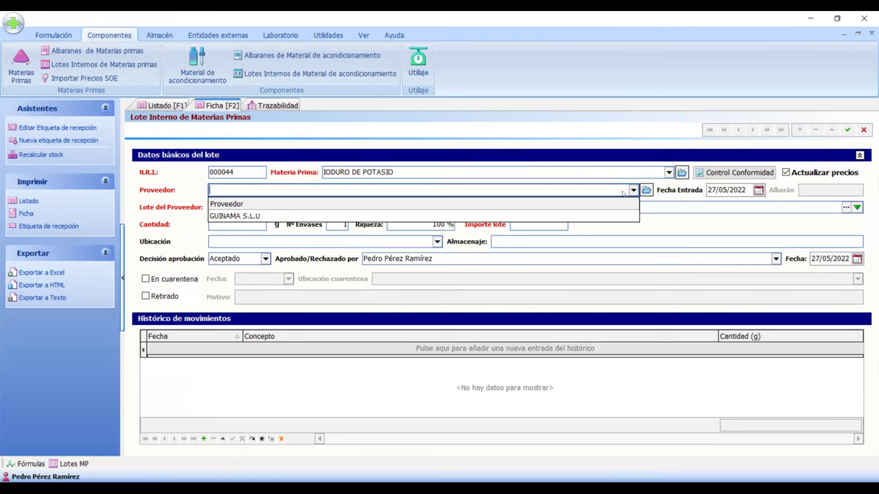
click(588, 215)
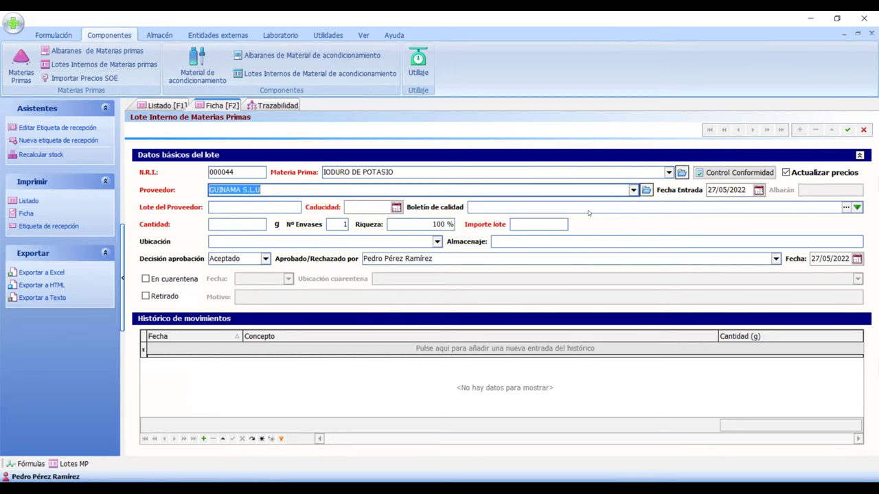
Enter supplier lot GUI1234, expiry date 07/05/2023 and a quantity of 1000 g for the new lot.
click(254, 206)
text(GUI1234)
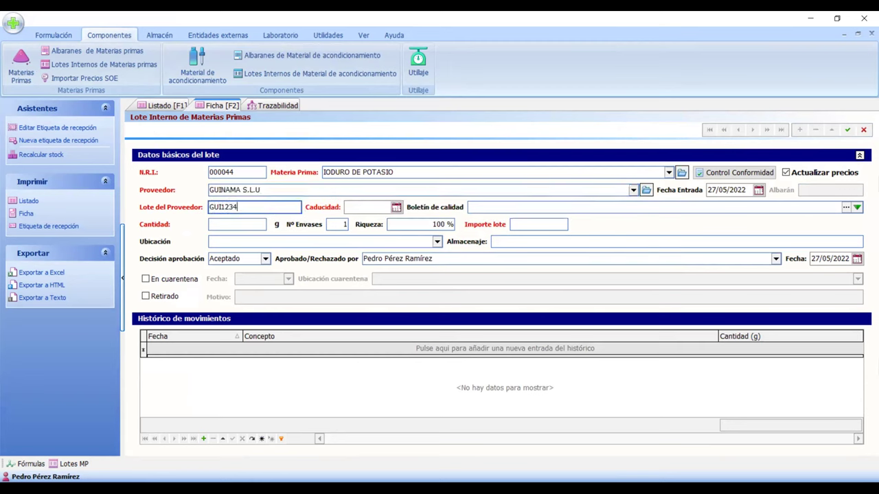
click(396, 207)
click(439, 220)
click(431, 254)
key(Tab)
text(1000)
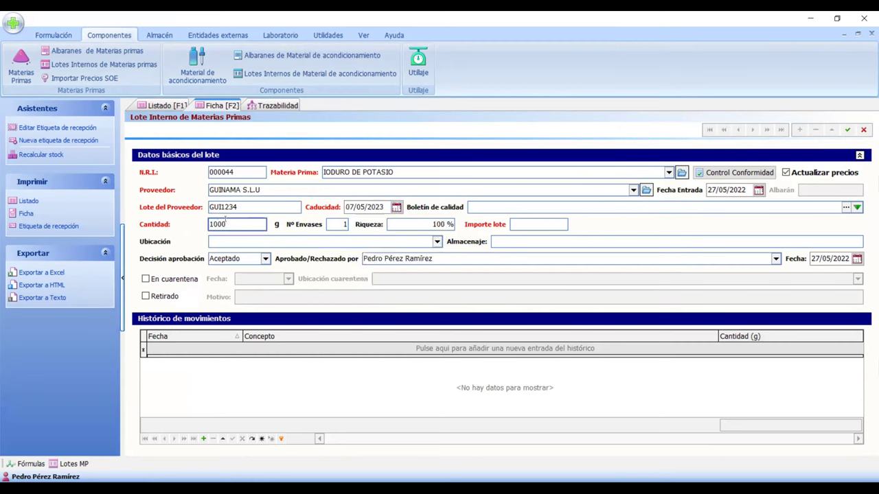
Set the lot's amount to 10,00, save the lot and close the internal lots window to return to the preparation.
click(518, 223)
text(10)
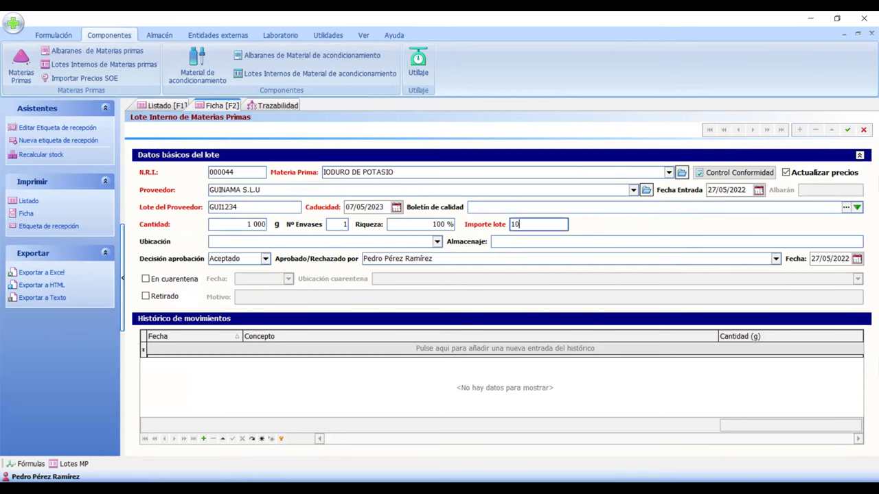
click(580, 226)
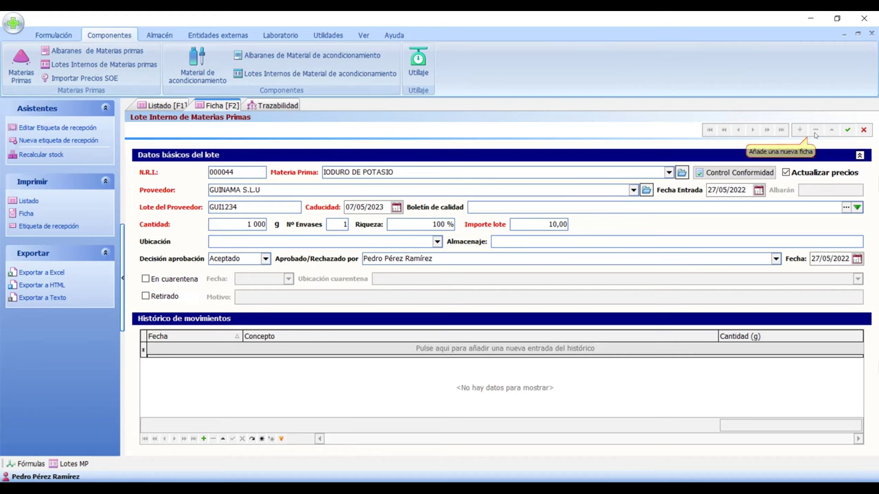
click(847, 130)
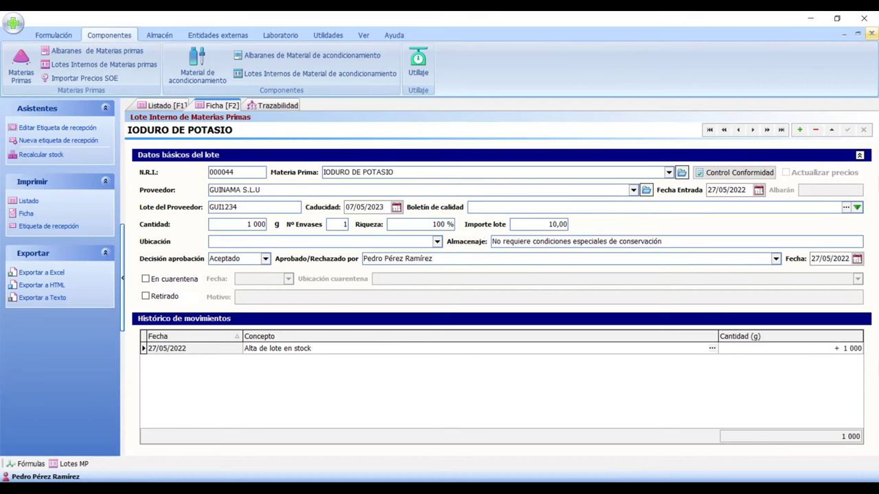
click(871, 33)
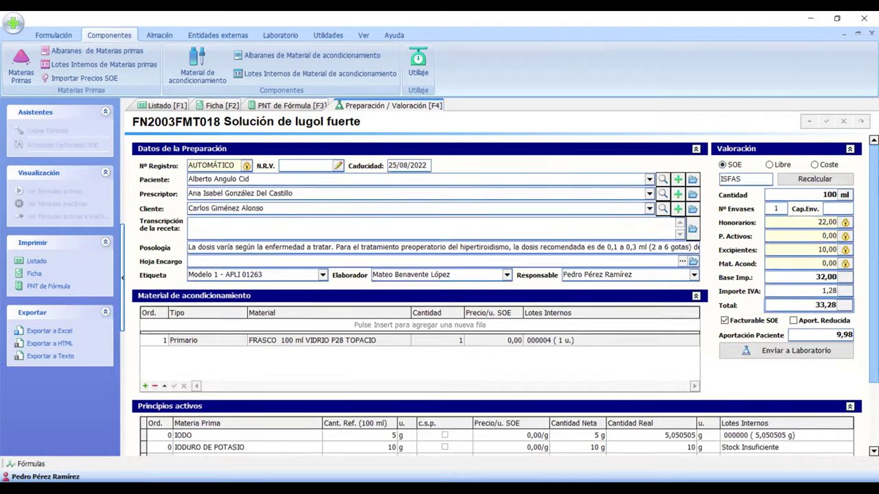
Open the internal lot assignment for IODURO DE POTASIO and try a manual assignment with available lot 000044 highlighted.
scroll(843, 250, down, 3)
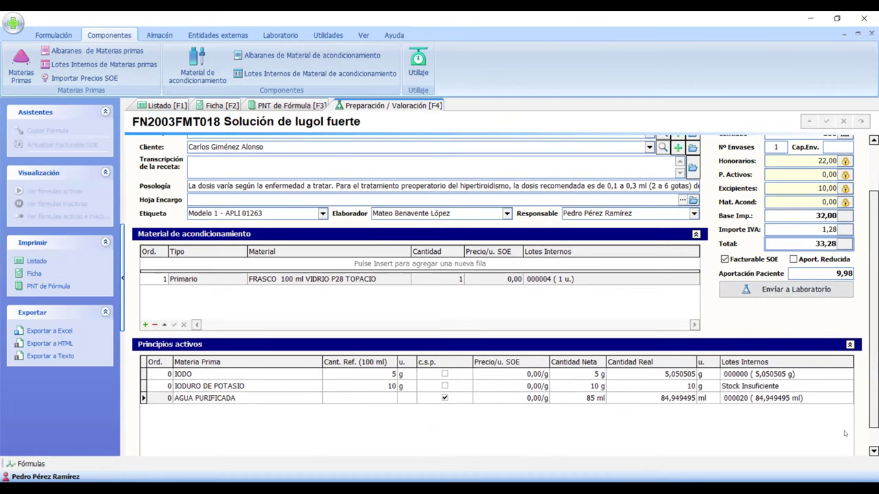
click(816, 387)
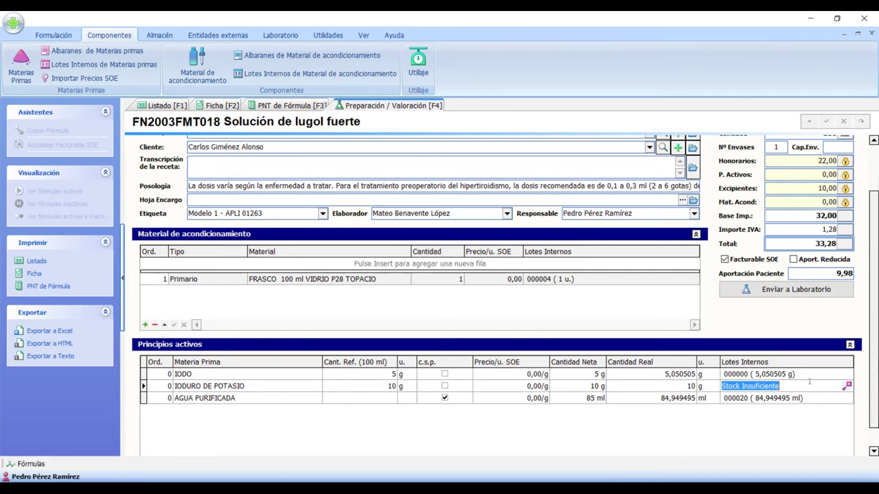
click(846, 386)
click(451, 277)
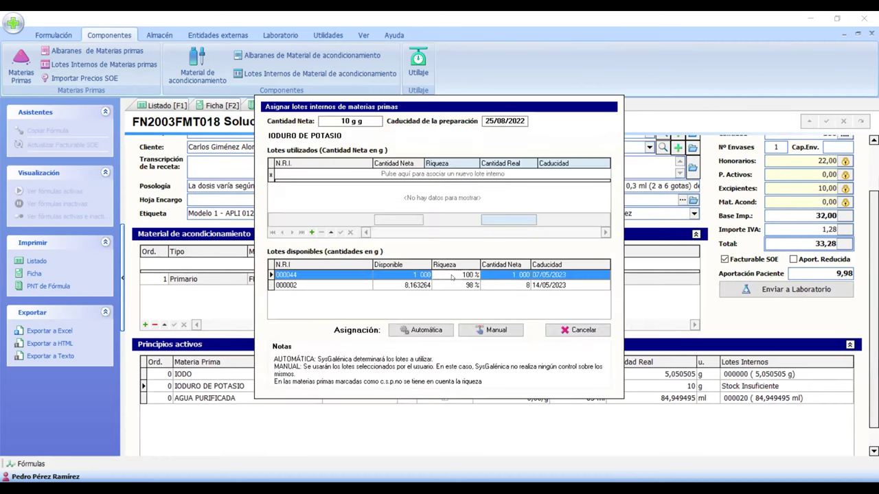
click(486, 331)
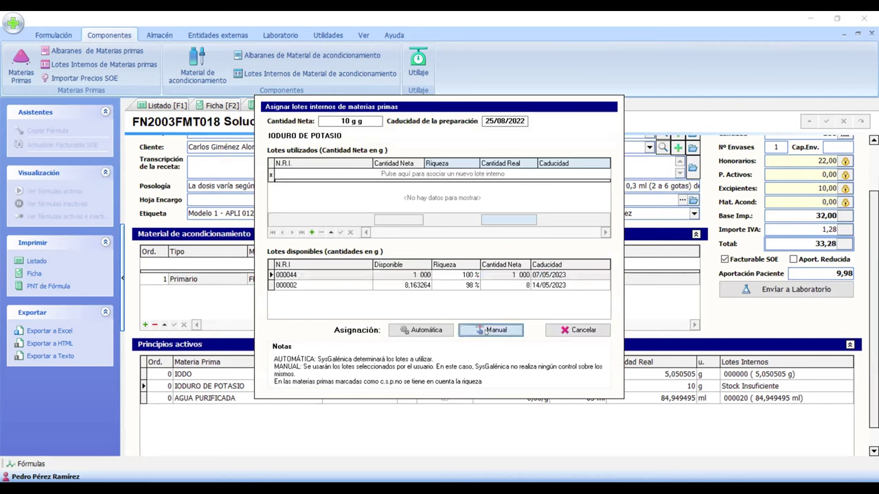
click(508, 291)
click(353, 119)
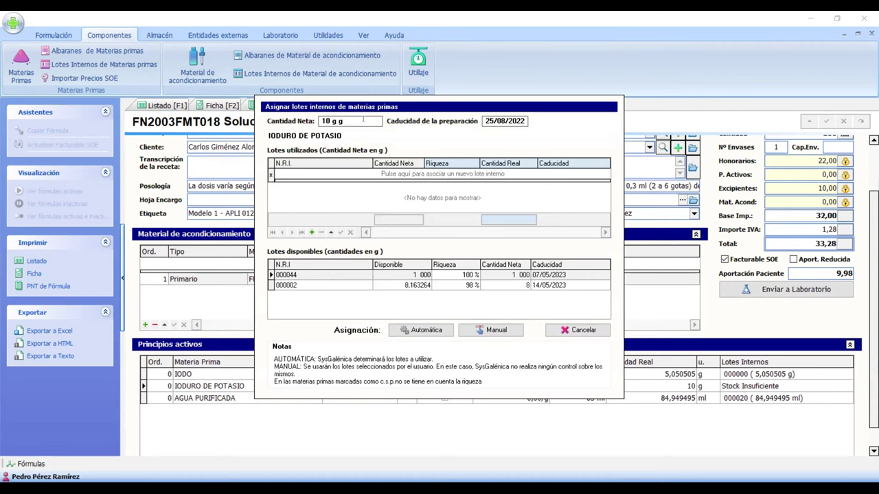
Add lot 000044 to the used lots of IODURO DE POTASIO with 10 g and confirm the manual assignment.
click(355, 173)
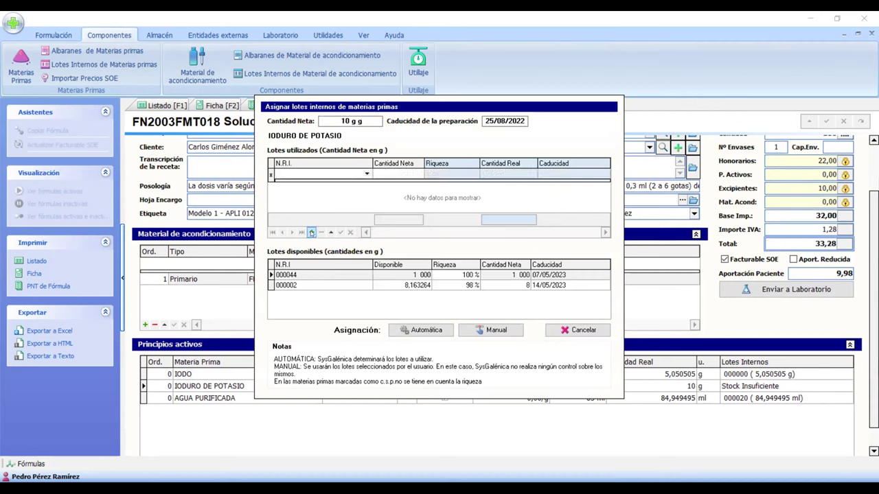
click(367, 174)
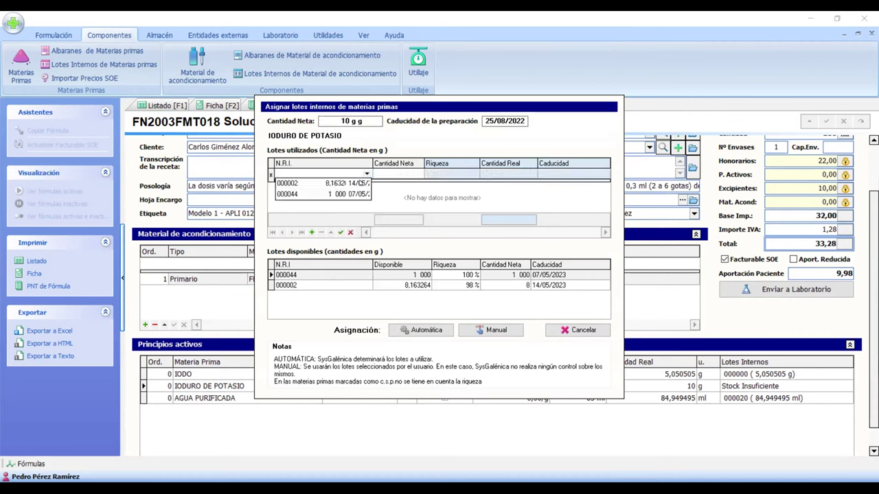
click(349, 195)
click(480, 330)
key(Return)
click(402, 188)
text(10)
click(485, 331)
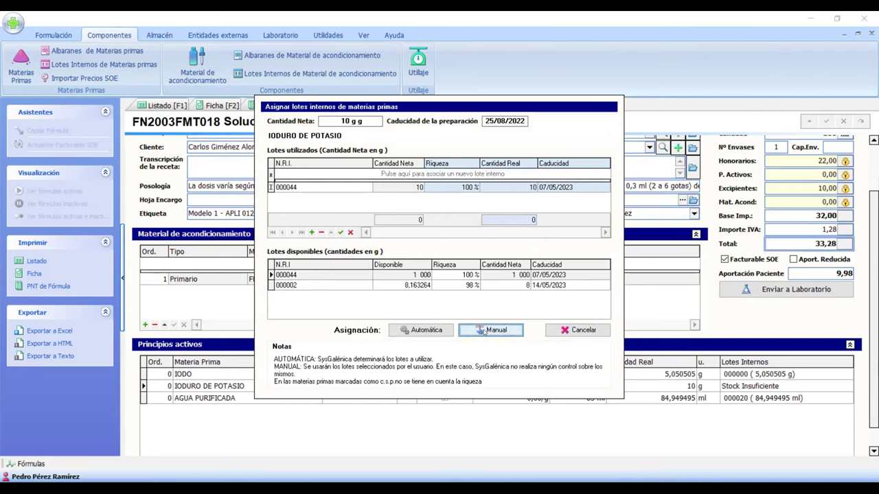
click(484, 330)
click(524, 302)
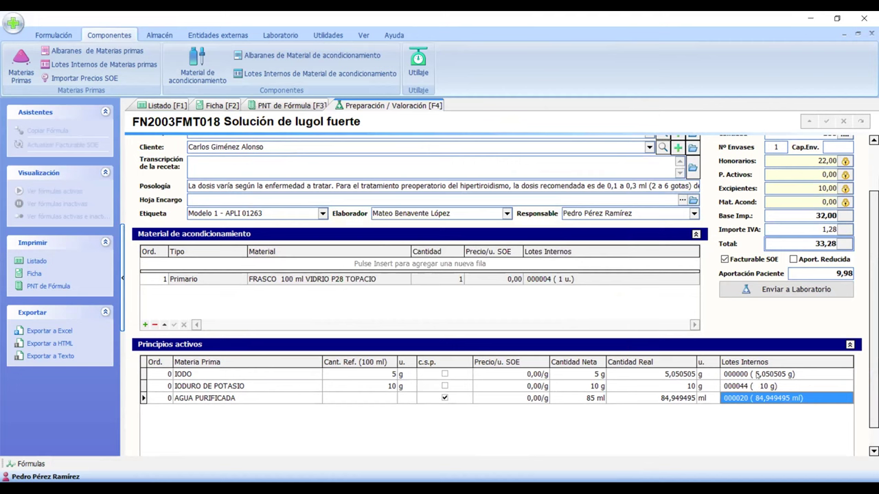
Review the internal lots assigned to the active ingredients and the valuation amounts of the preparation.
click(756, 387)
click(755, 374)
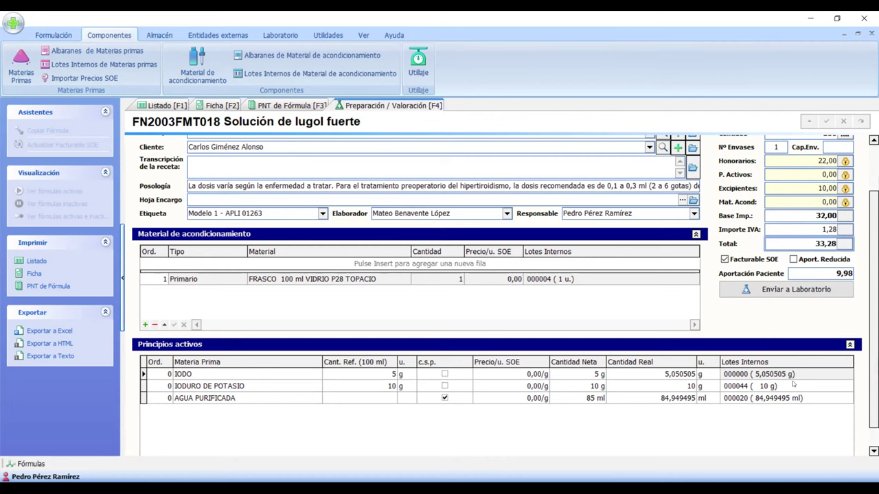
scroll(873, 309, up, 1)
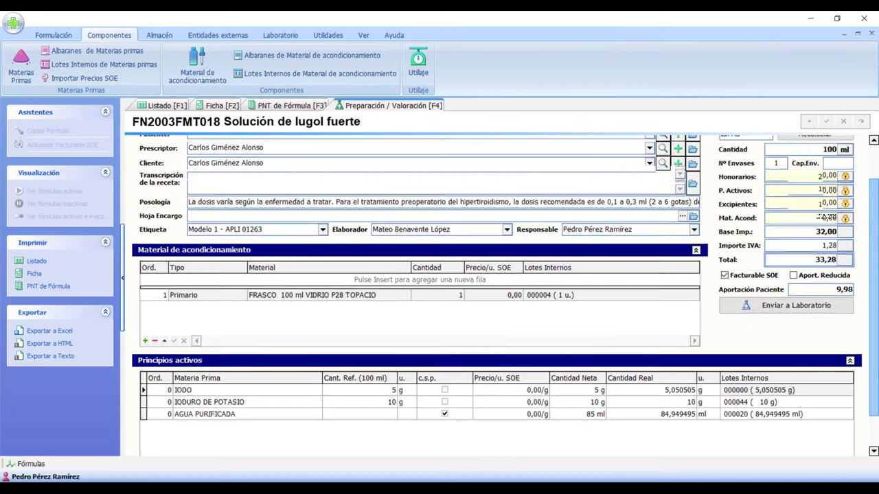
scroll(851, 378, down, 1)
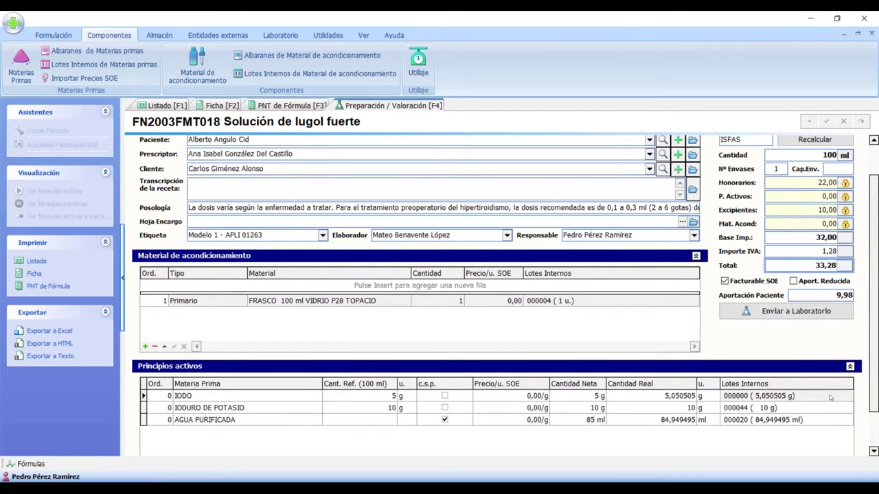
scroll(835, 360, up, 1)
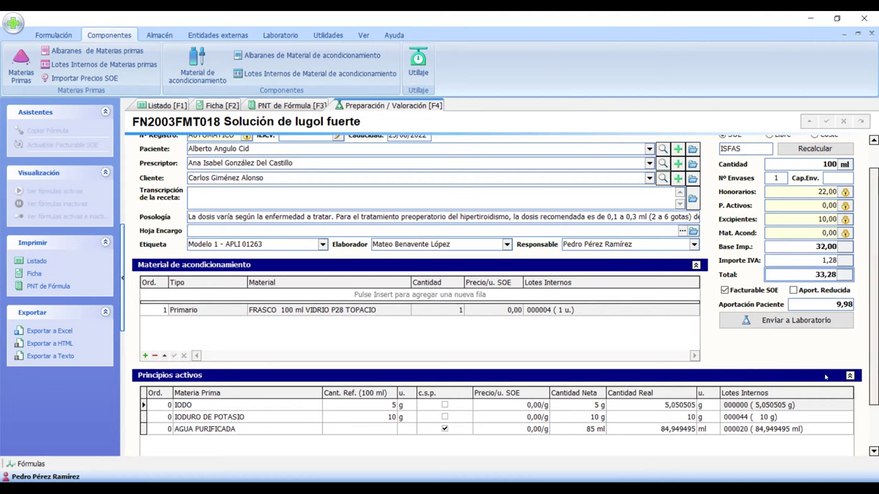
click(819, 162)
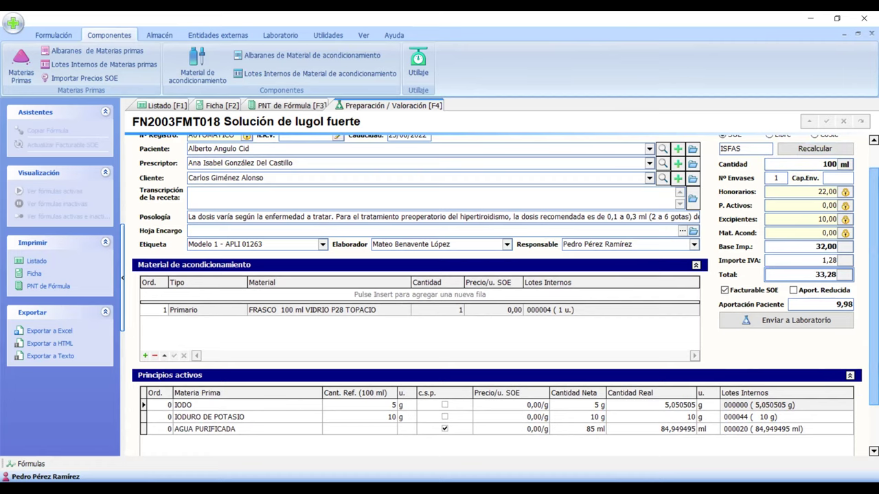
scroll(874, 289, up, 2)
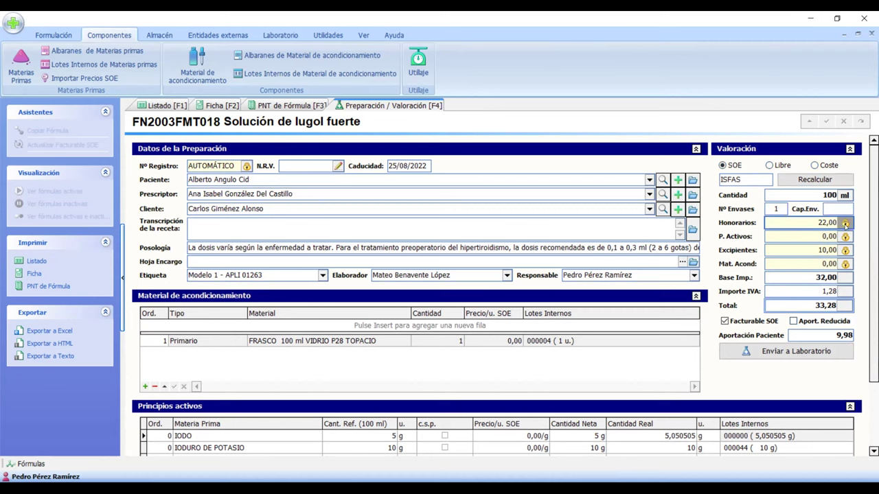
Unlock the Honorarios amount in the valuation and set it to 21,00.
click(817, 221)
key(Return)
click(845, 224)
text(21)
key(Tab)
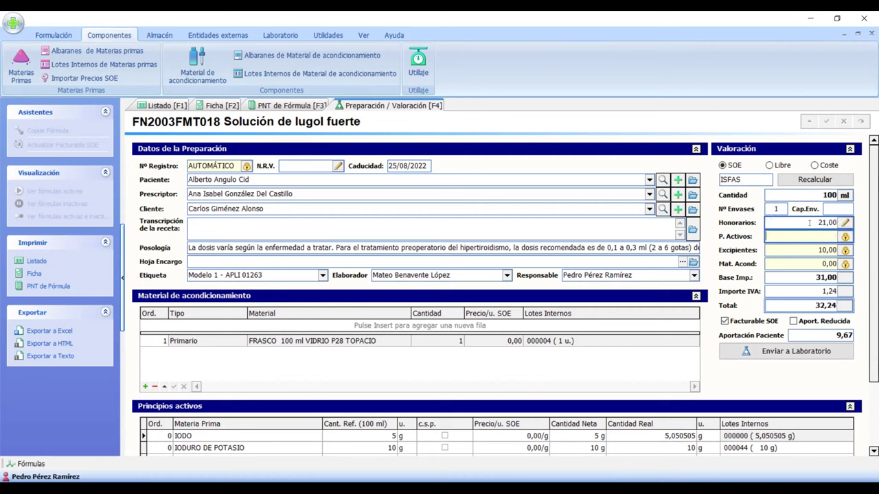
Set the Honorarios amount to 22,00 and return the field to its locked state.
click(811, 223)
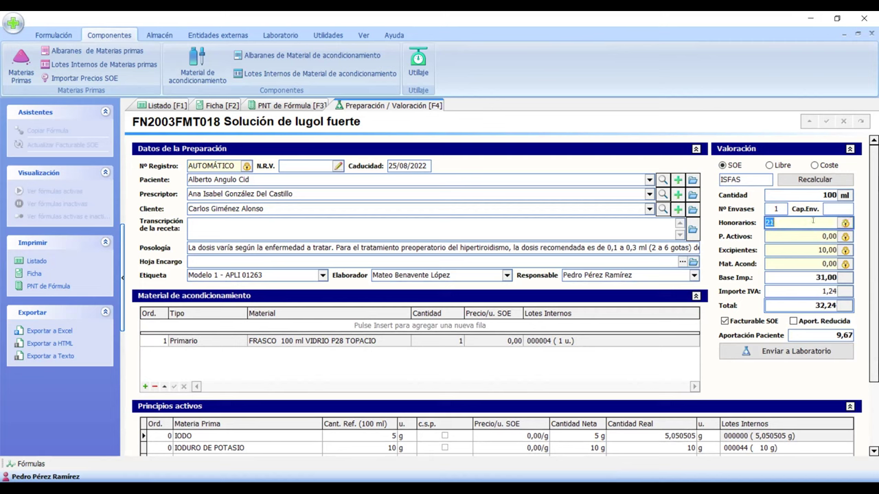
text(22)
key(Tab)
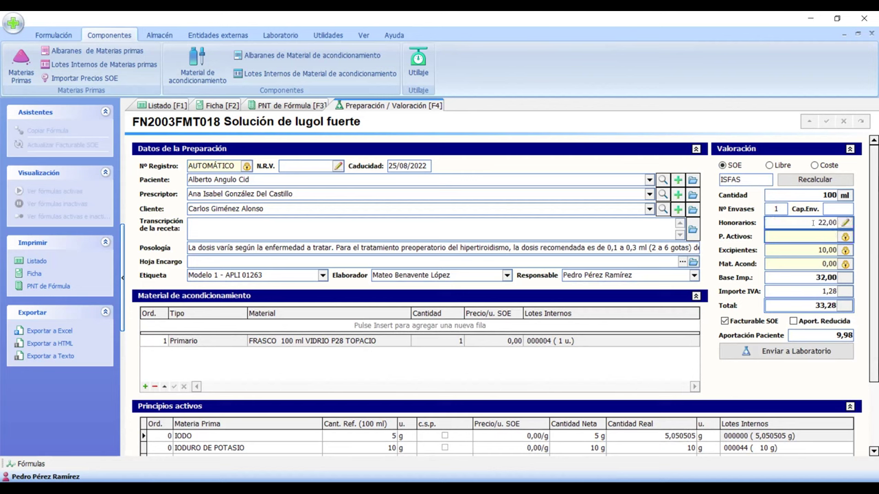
click(813, 222)
click(859, 211)
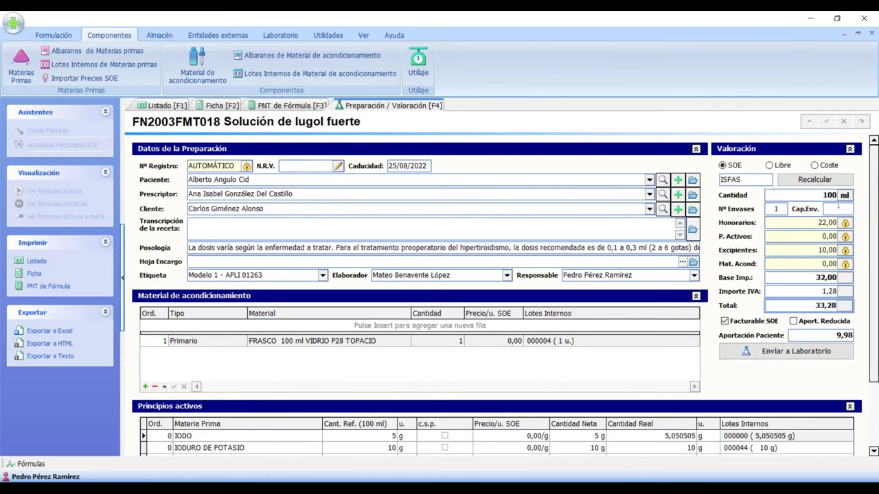
Send the preparation to the laboratory, confirming its containers and label, and finish the print options without printing any documents.
scroll(828, 320, down, 1)
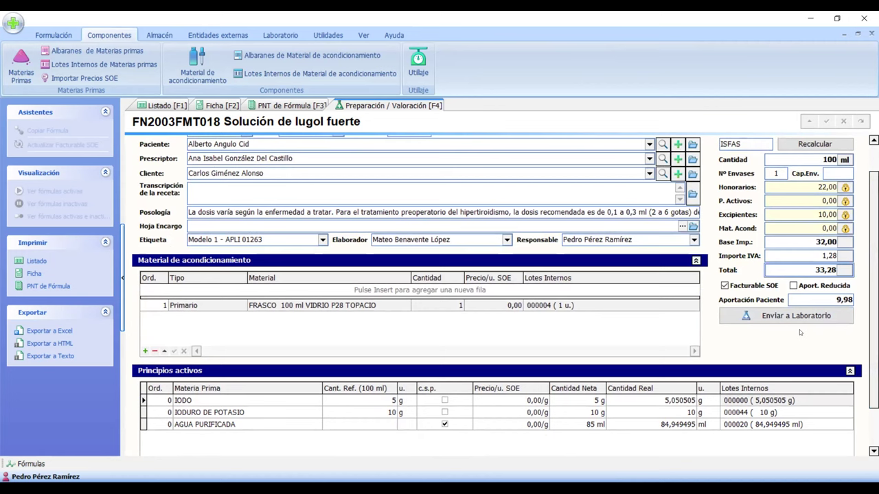
click(54, 35)
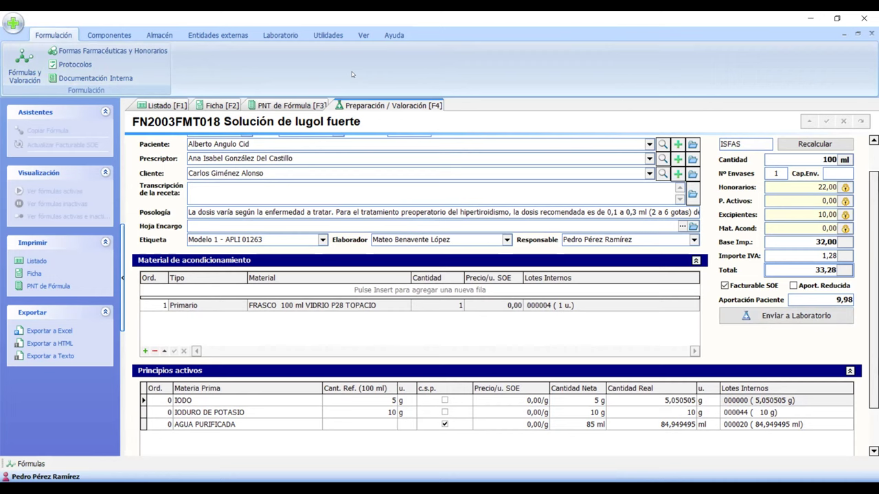
click(777, 316)
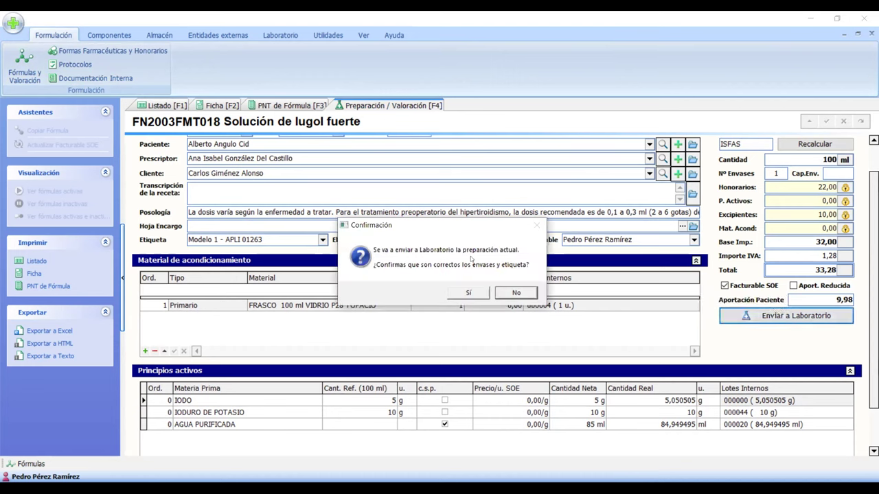
click(470, 293)
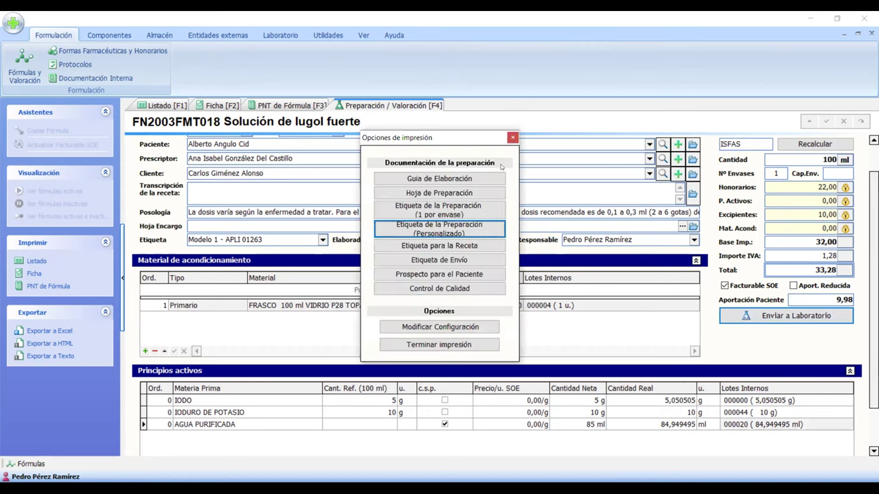
click(473, 345)
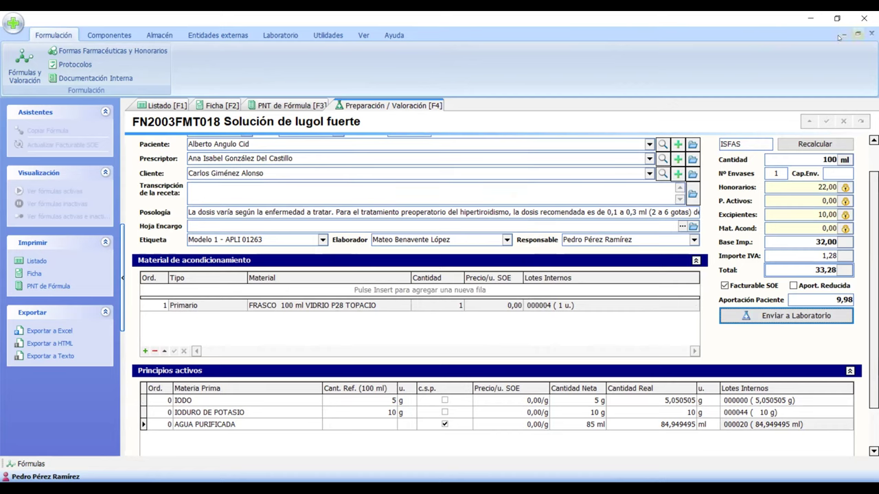
Close the formulas window, open the laboratory's active preparations list and widen its Estado column.
click(871, 33)
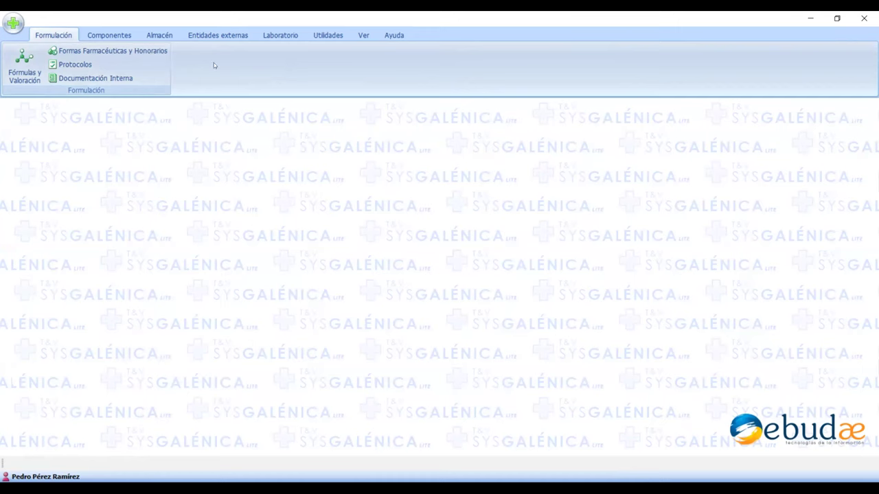
click(278, 35)
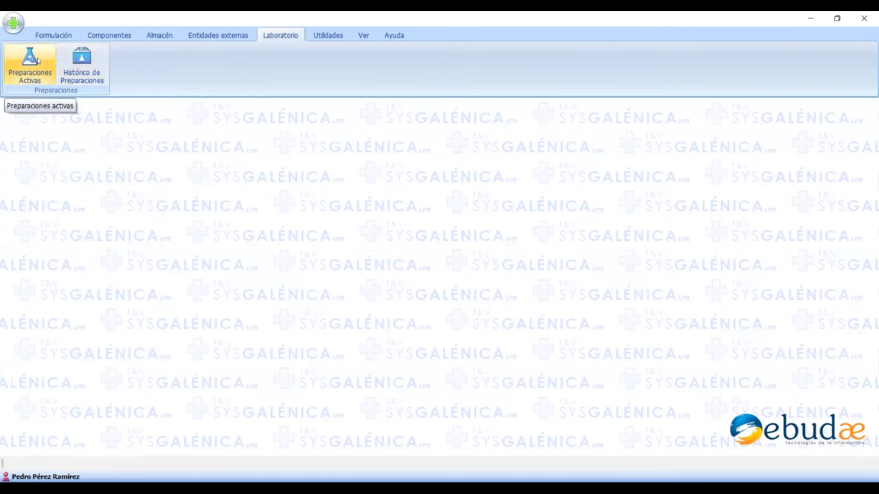
click(38, 61)
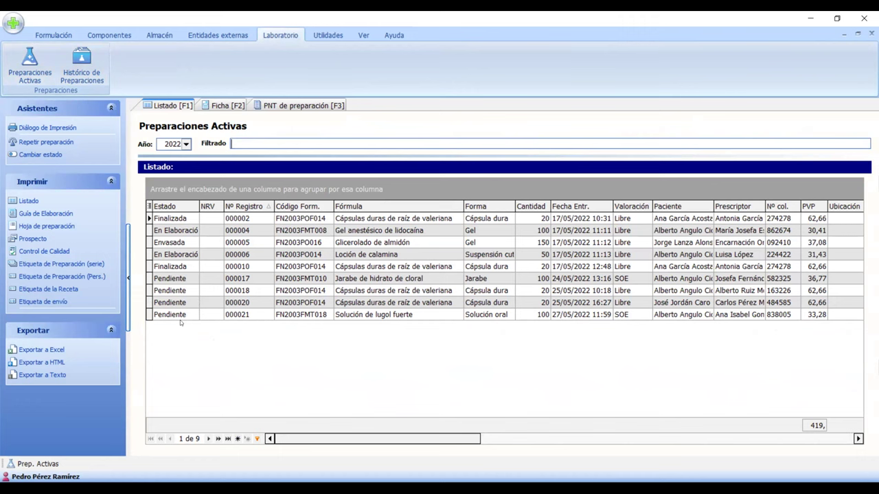
drag(199, 206, 206, 206)
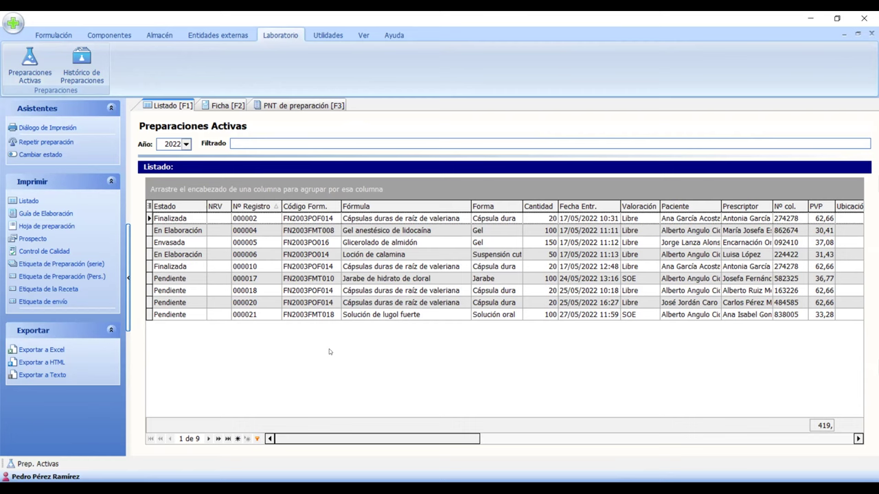
Open the record of the pending Solución de lugol fuerte preparation and look through its available Ubicación options.
click(309, 315)
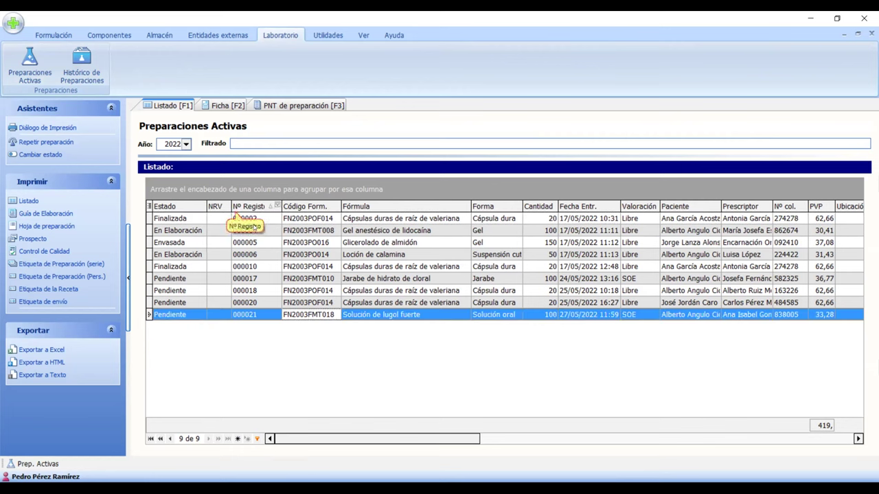
double_click(265, 315)
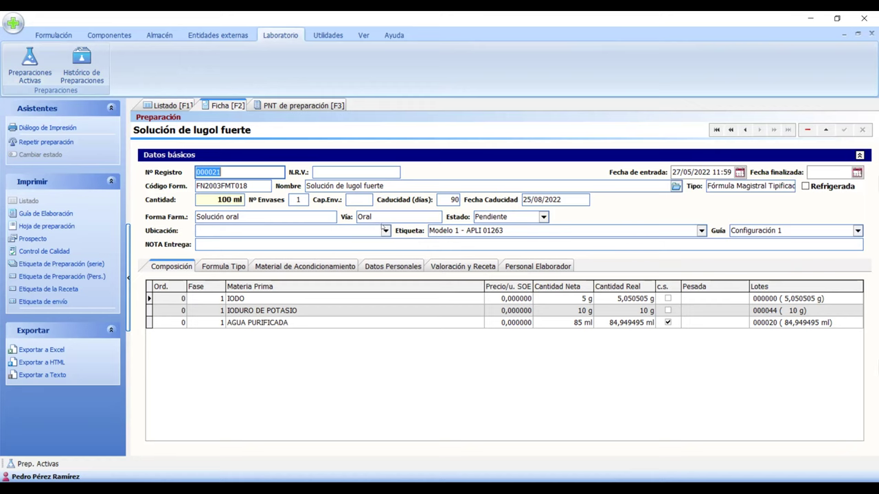
click(386, 231)
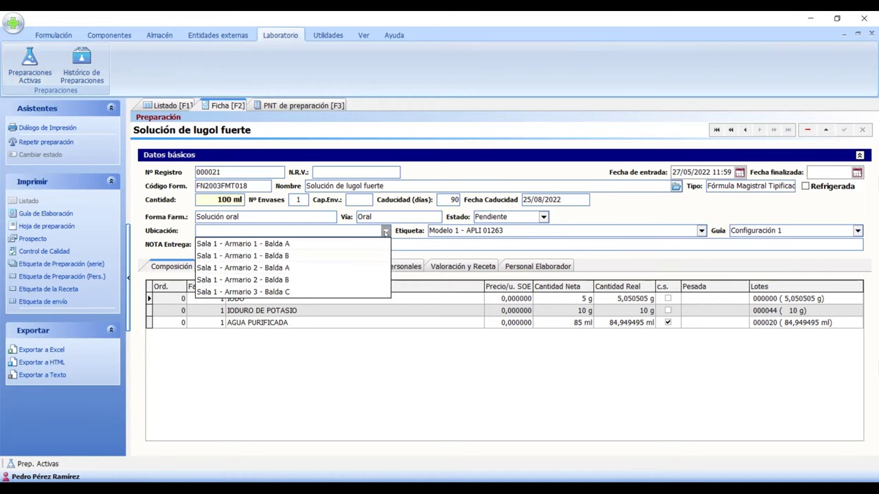
click(386, 233)
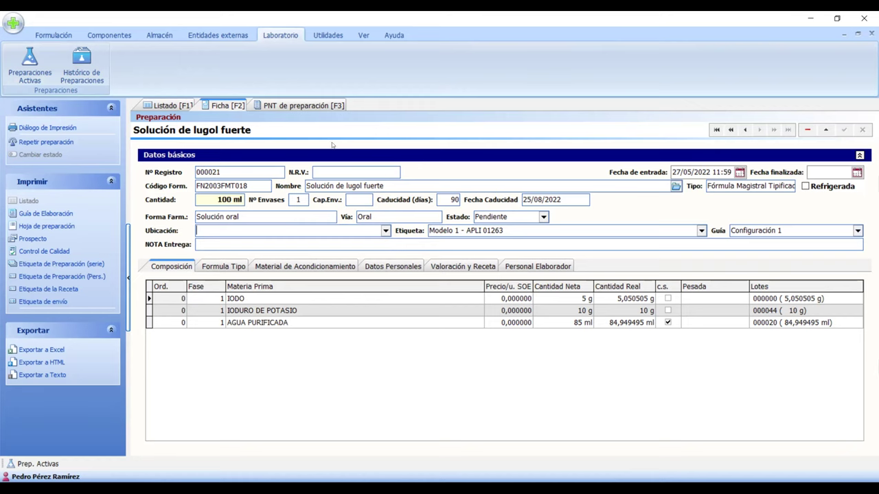
View the preparation's PNT, checking the packaging, conservation and characteristics section and the posology section.
click(280, 107)
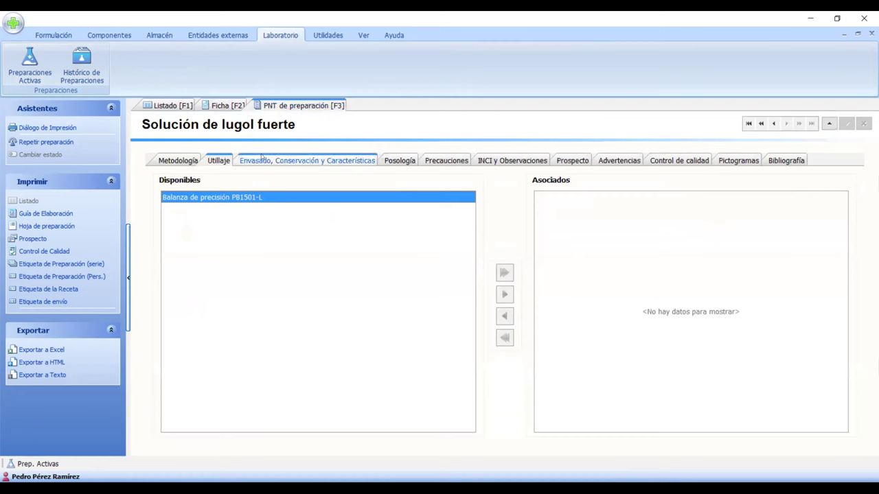
click(274, 160)
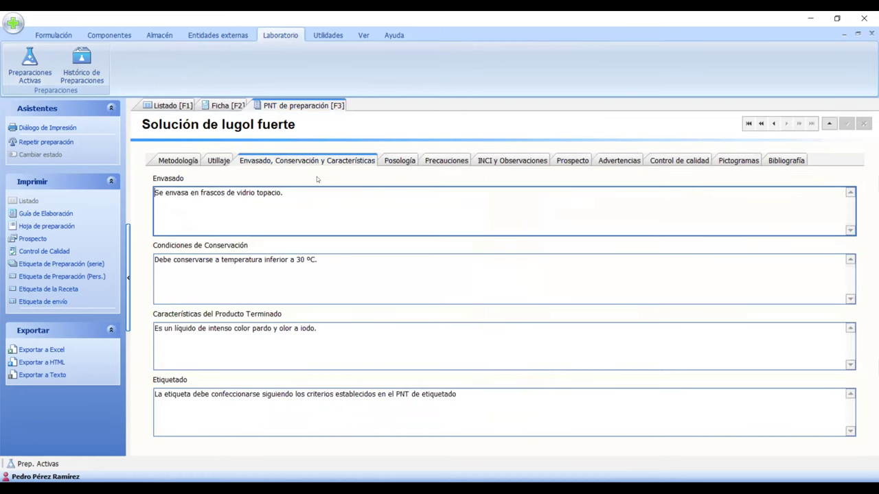
click(400, 162)
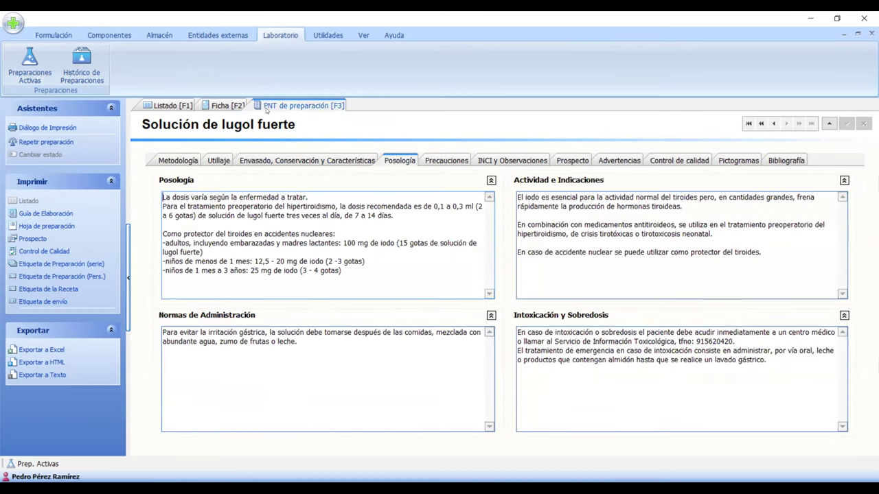
Look again at the PNT's packaging, conservation and characteristics section, and return to the preparation's record.
click(435, 162)
click(323, 161)
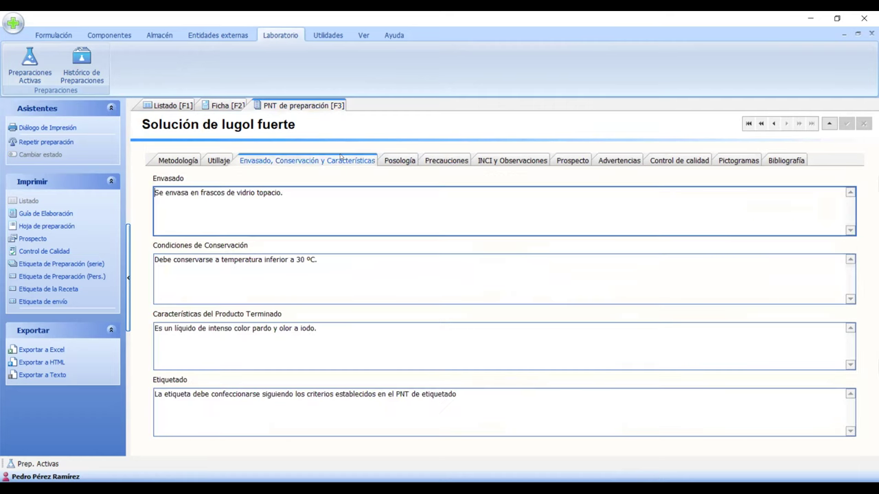
click(215, 105)
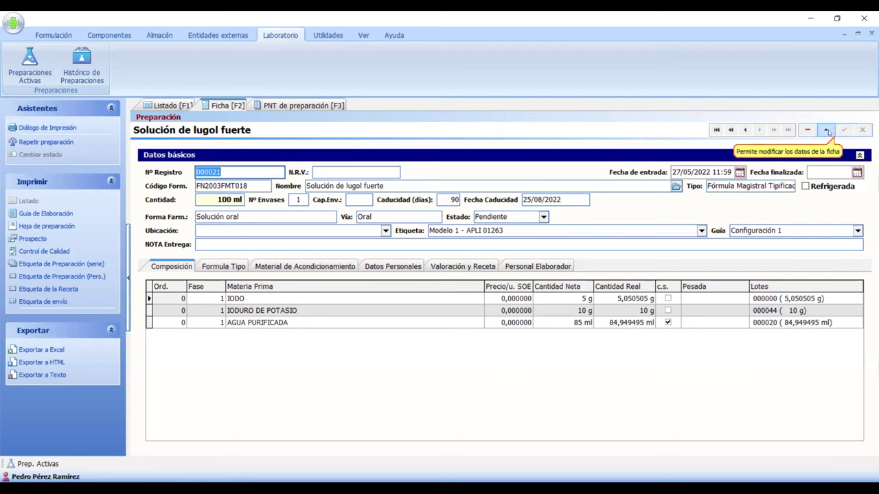
Make the record editable and enter the weighed amounts: IODO 5,06 g, IODURO DE POTASIO 10 g and AGUA PURIFICADA 84,95 ml.
click(724, 297)
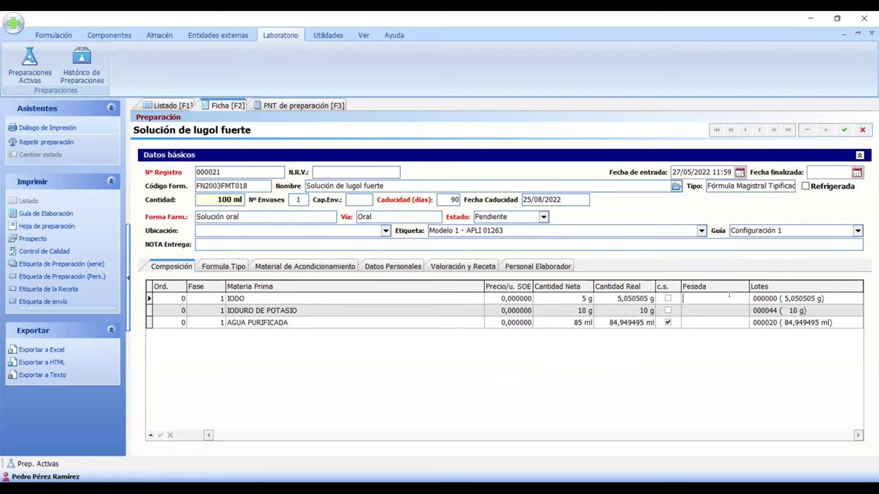
text(5,06)
key(Return)
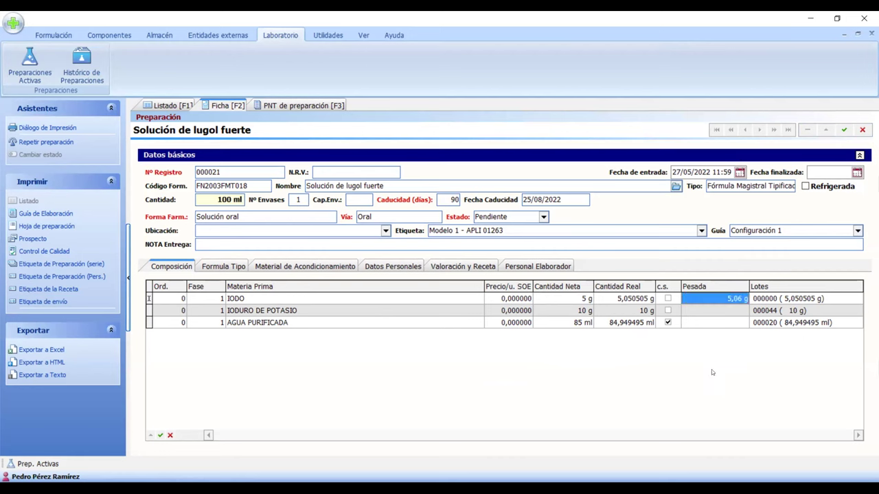
key(Down)
text(10)
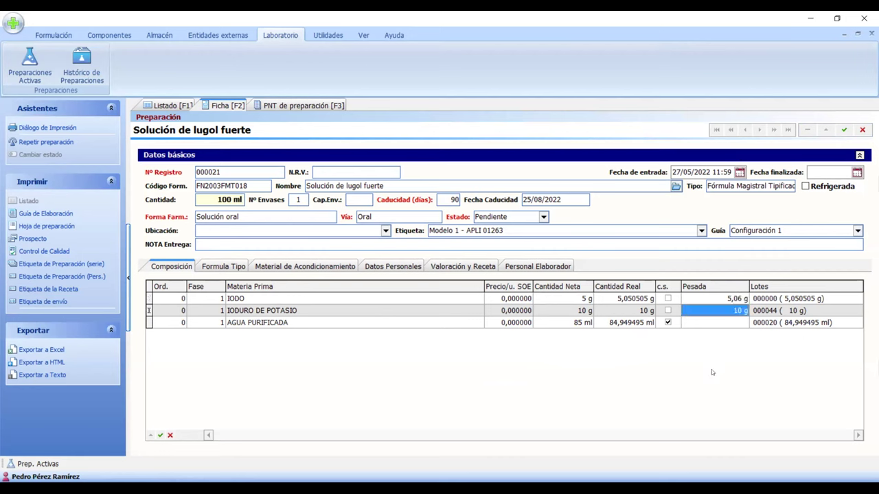
key(Down)
text(84)
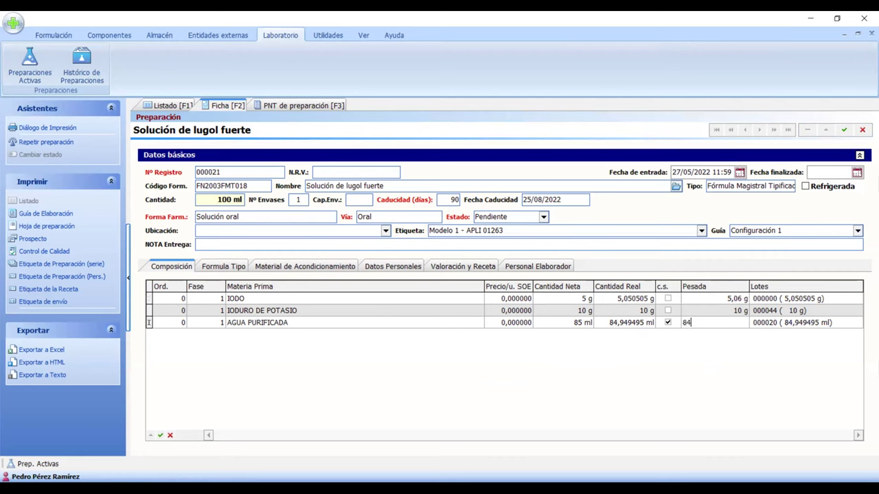
text(,95)
key(Return)
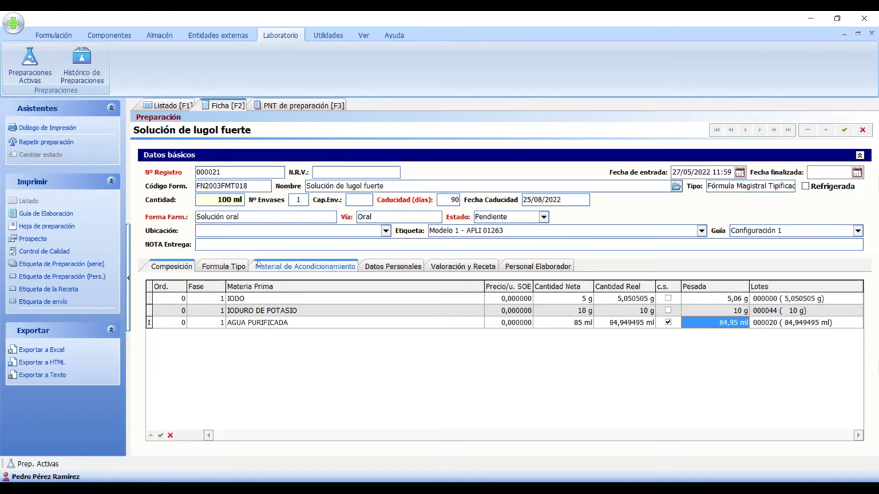
Review the preparation's formula tipo, packaging material, personal data, and valuation and prescription details.
click(244, 267)
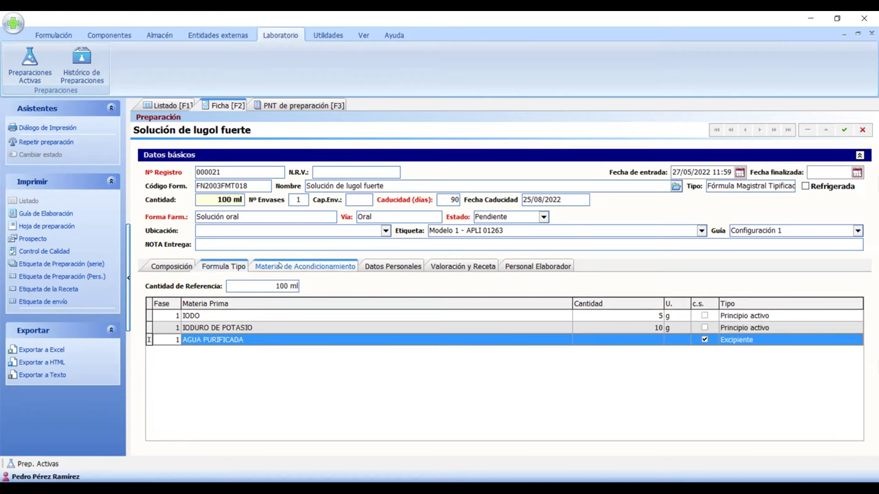
click(302, 267)
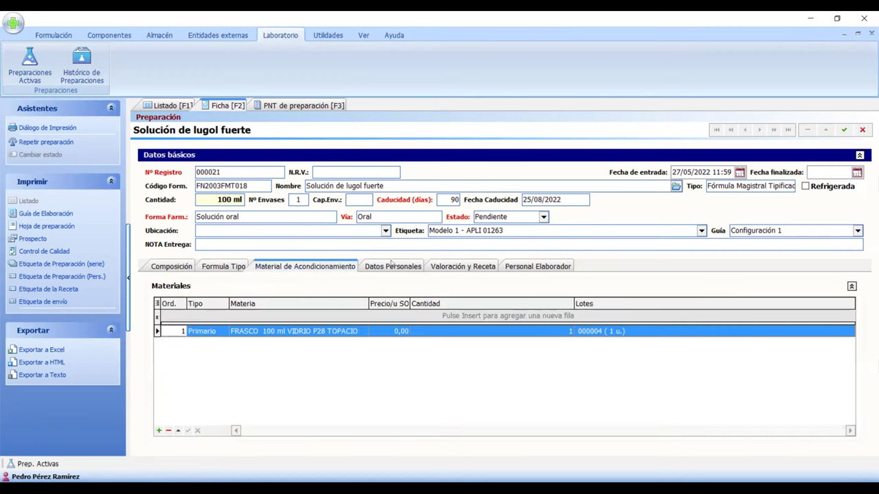
click(392, 266)
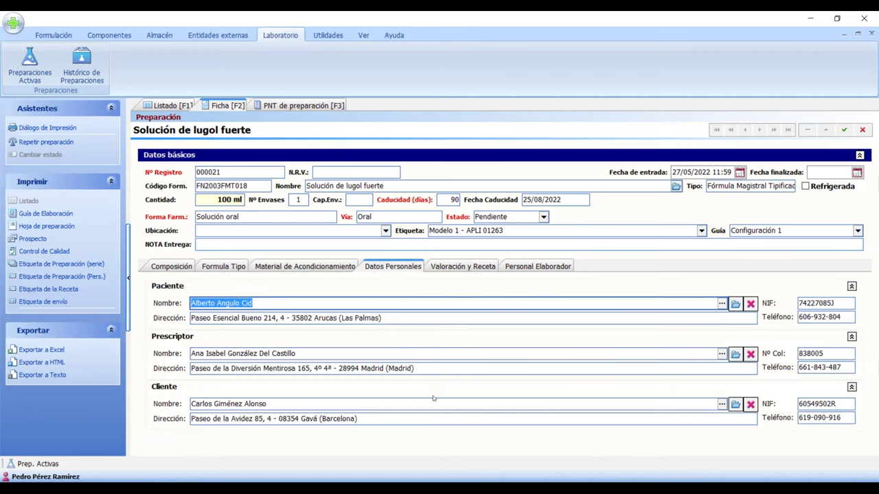
click(457, 268)
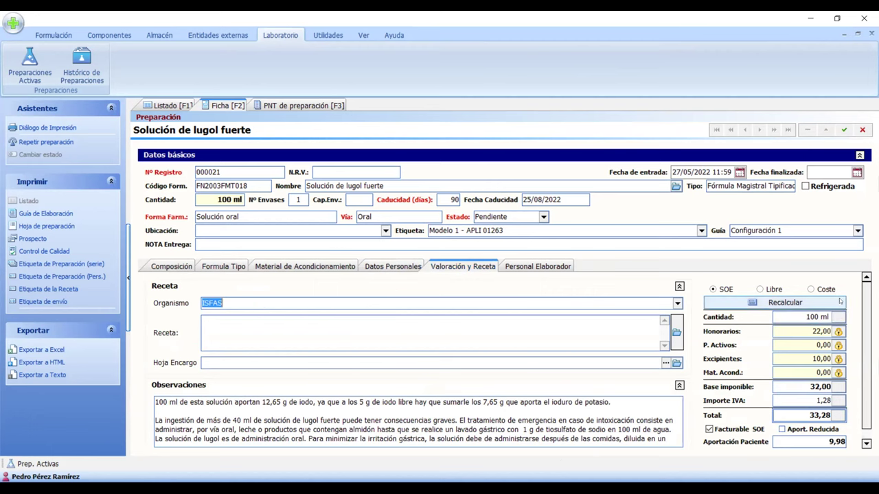
scroll(867, 343, down, 1)
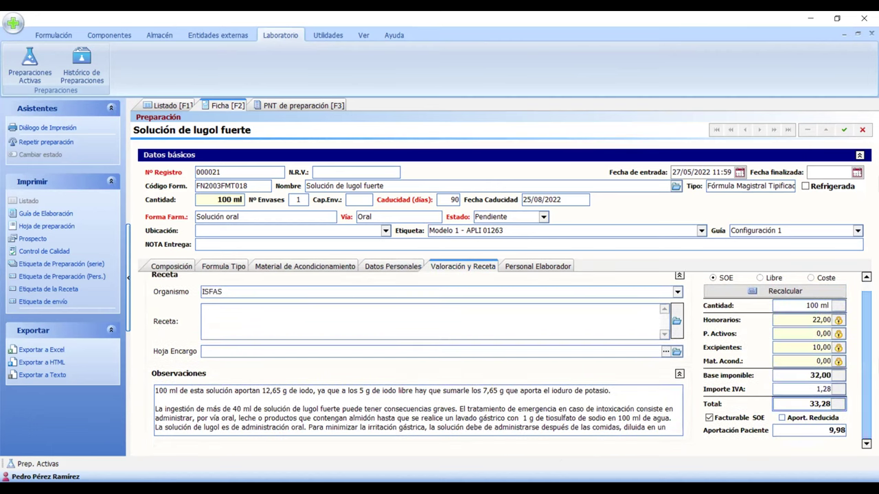
scroll(809, 375, up, 1)
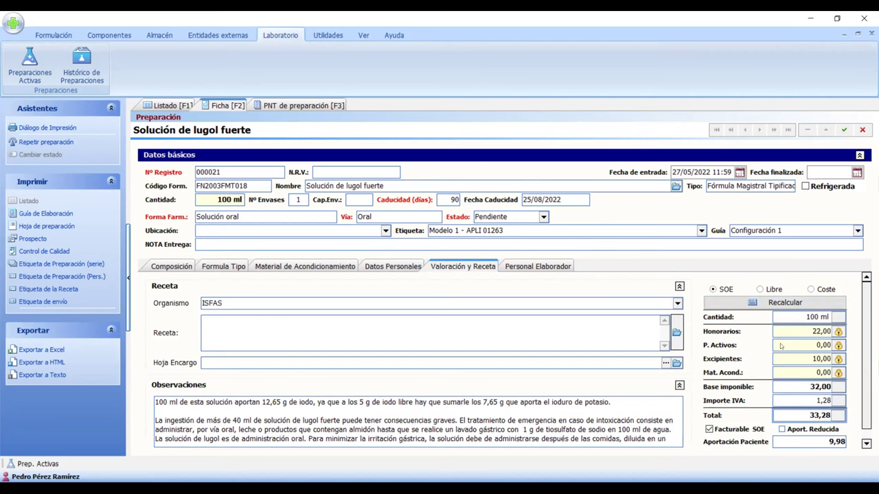
Check the staff available as Personal elaborador and Personal auxiliar without adding anyone, and return to the composition.
click(523, 269)
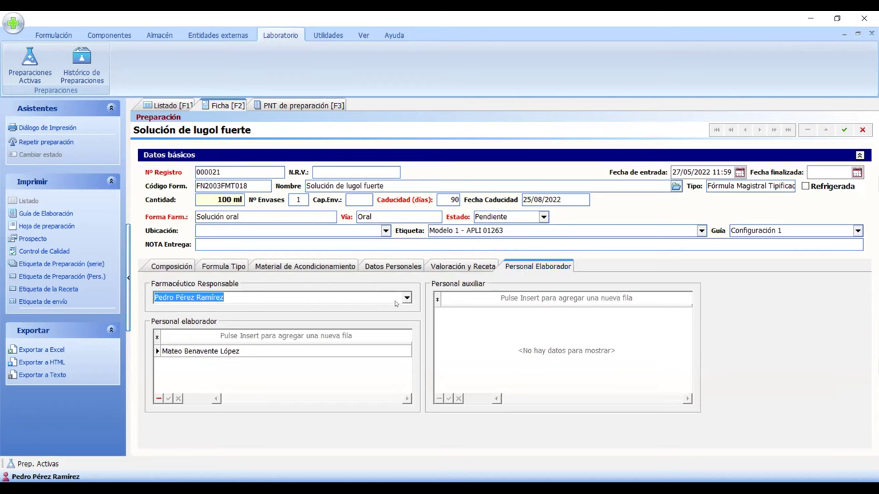
click(405, 336)
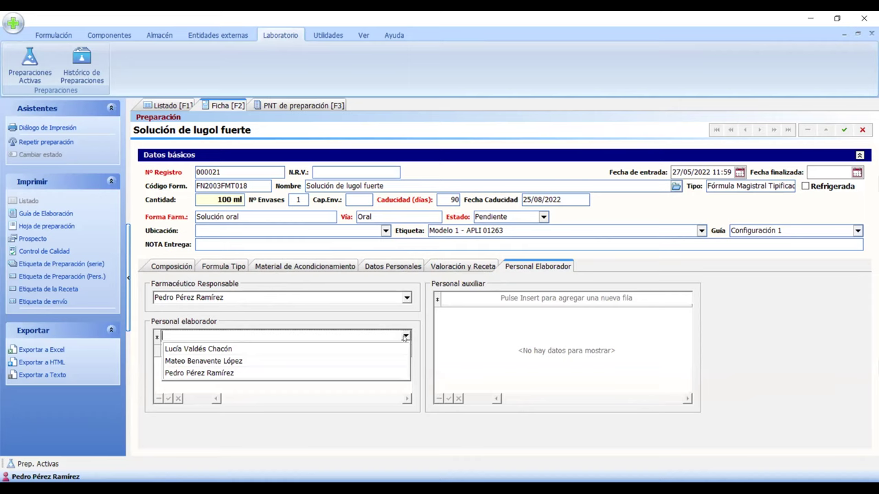
key(Down)
key(Down)
key(Return)
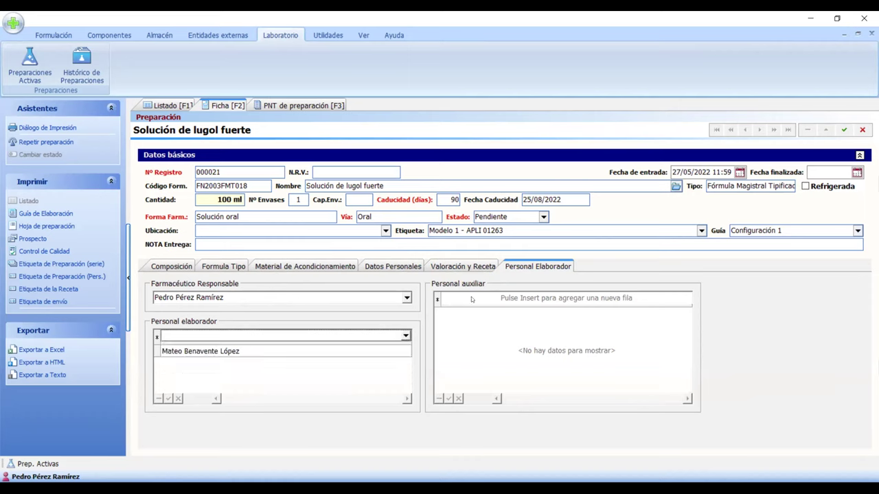
click(473, 298)
click(685, 298)
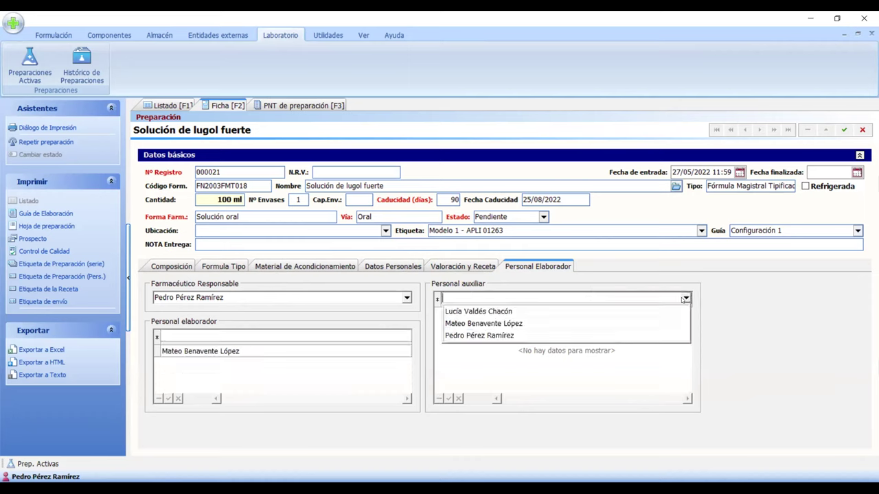
click(684, 298)
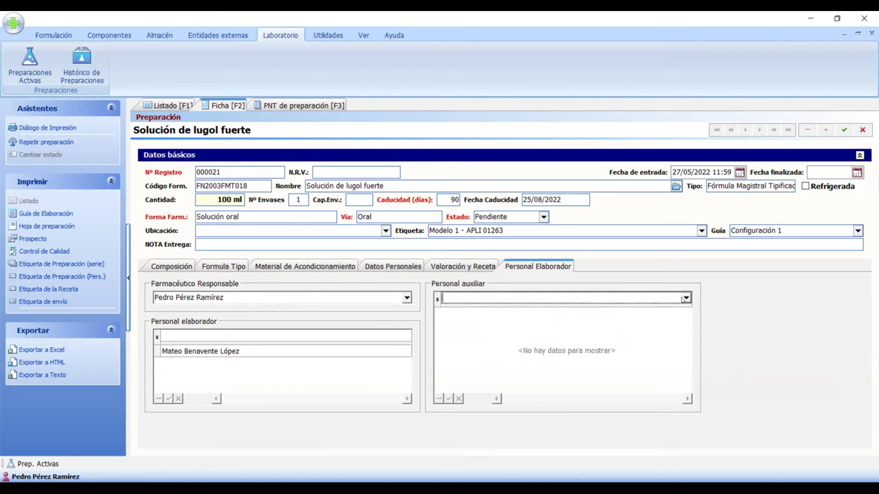
click(171, 266)
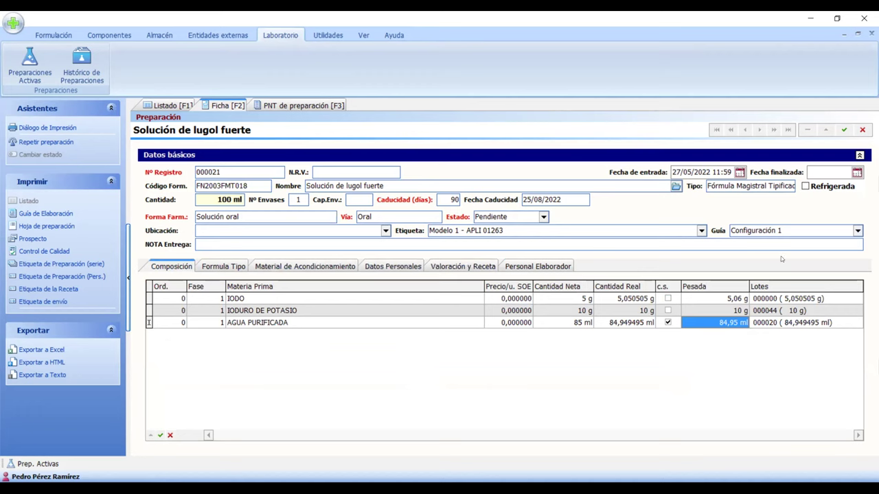
Set the preparation's Estado to Envasada and save the record.
click(543, 217)
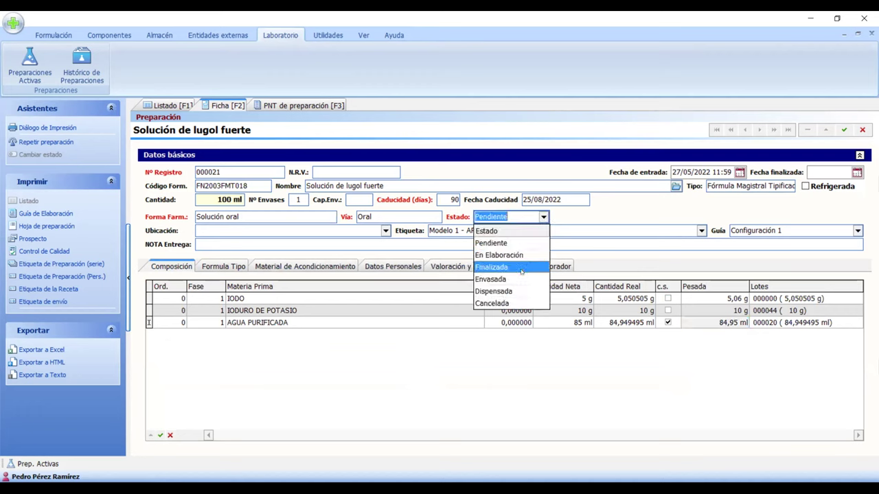
click(520, 278)
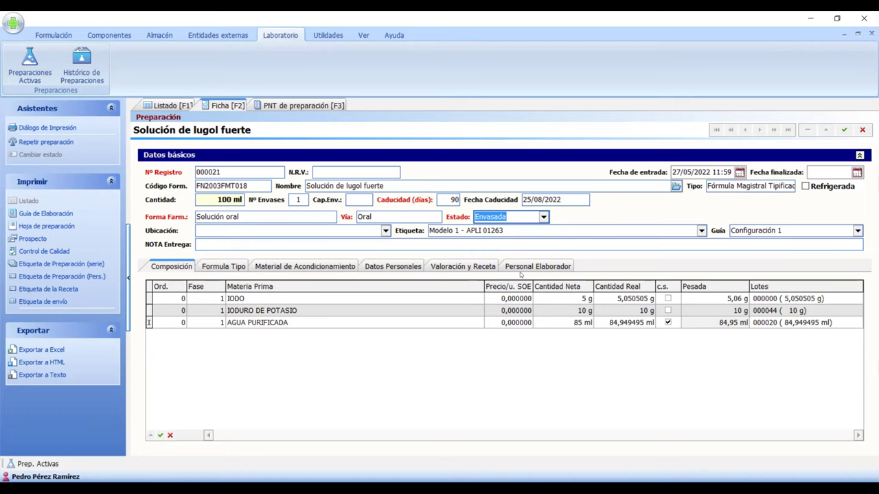
click(845, 131)
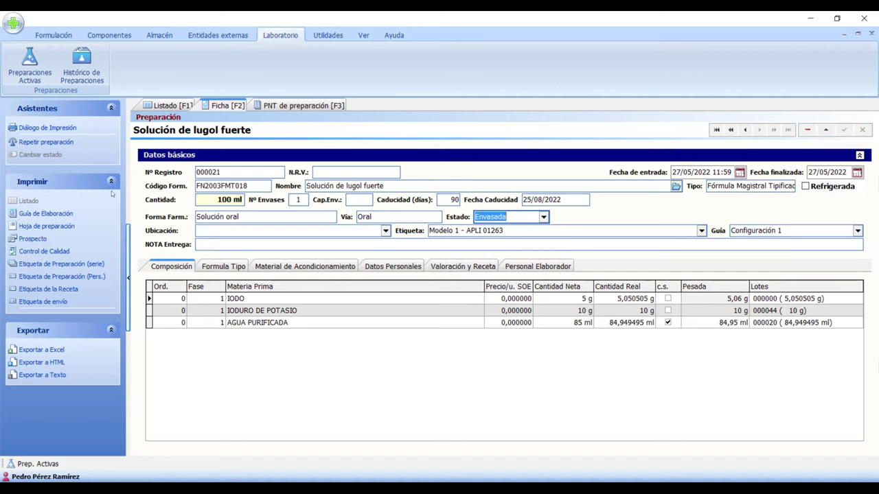
Generate the Guía de Elaboración with model Configuración 1, using Vista previa as the output.
click(63, 214)
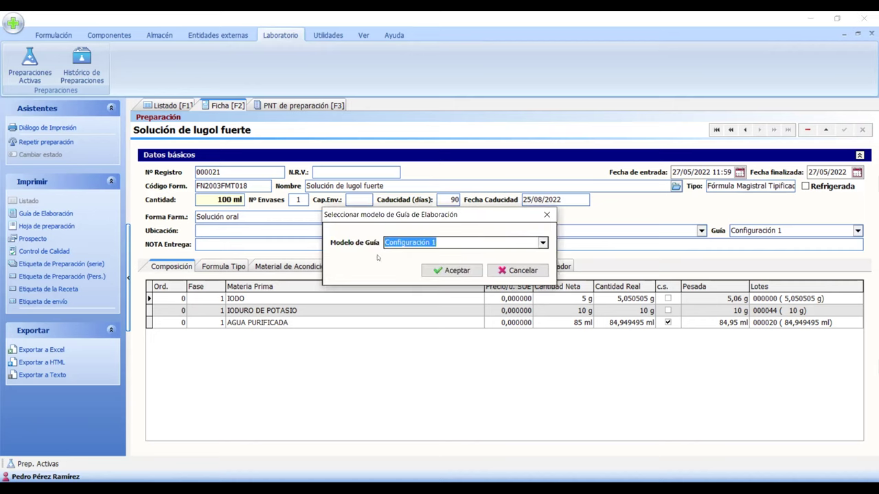
click(452, 270)
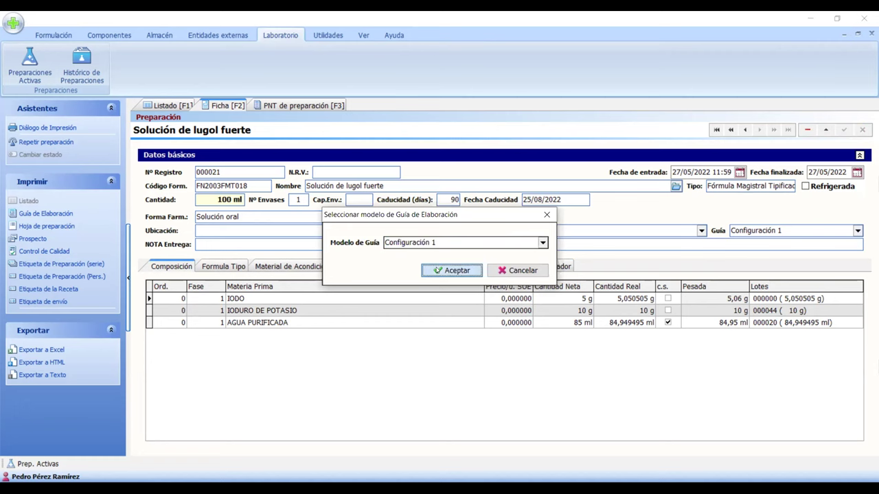
click(502, 184)
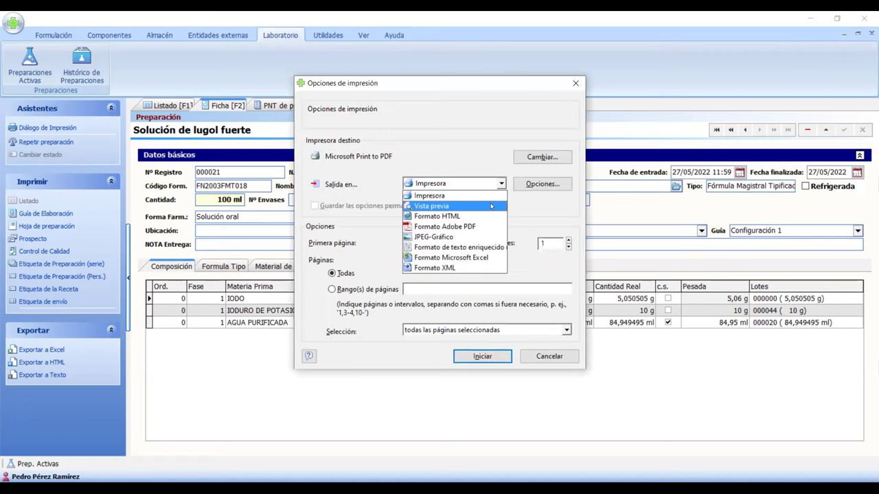
click(491, 206)
click(493, 355)
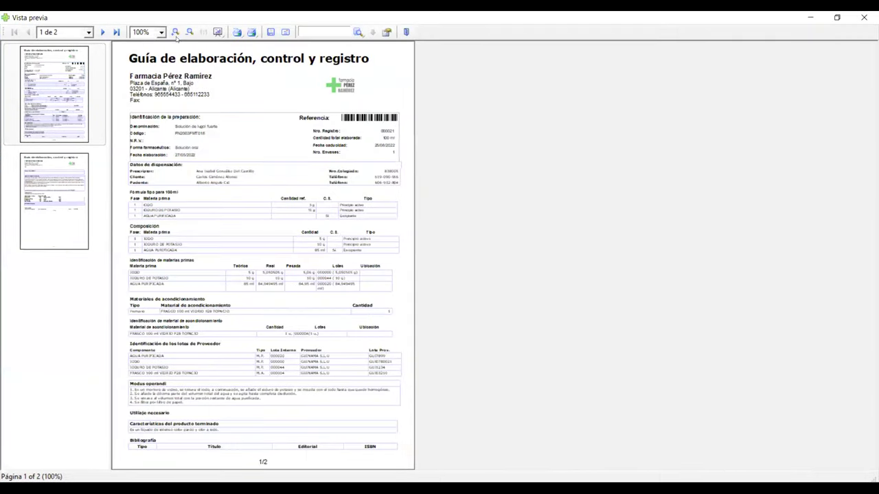
Examine both pages of the Guía de elaboración at 200% zoom, restore the 100% view and close the preview.
click(175, 32)
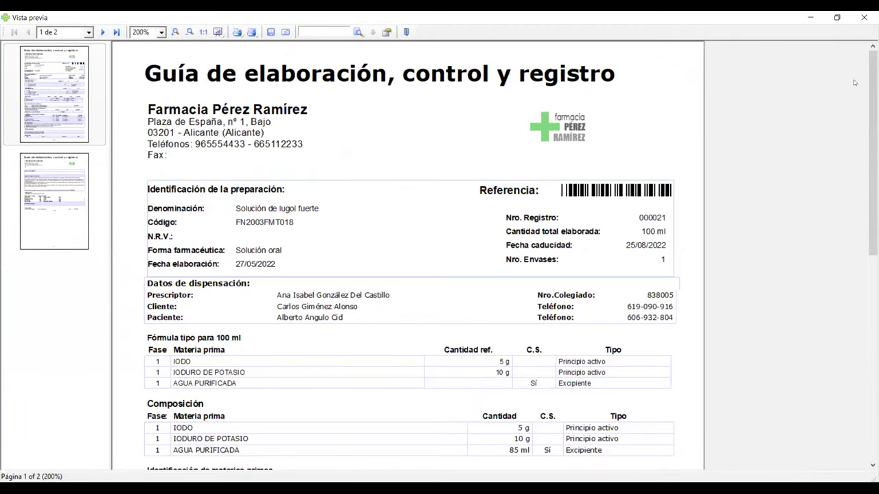
drag(872, 83, 873, 218)
click(46, 187)
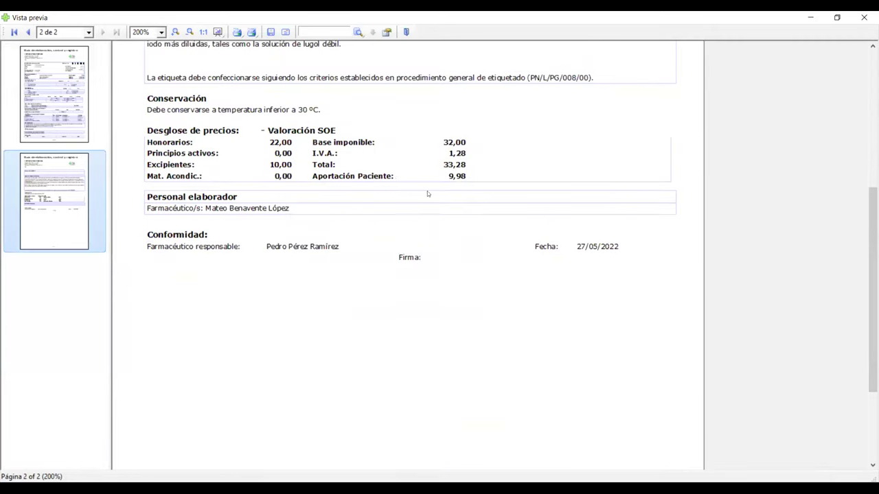
scroll(399, 199, up, 3)
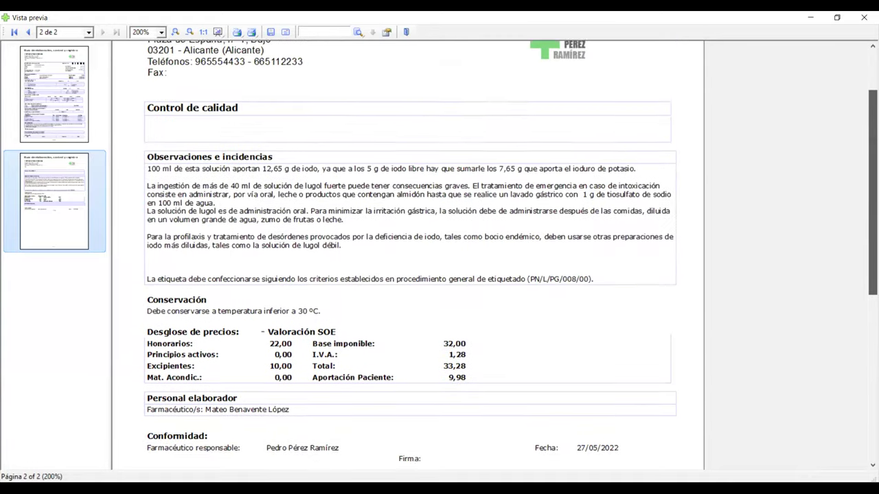
click(55, 85)
click(204, 32)
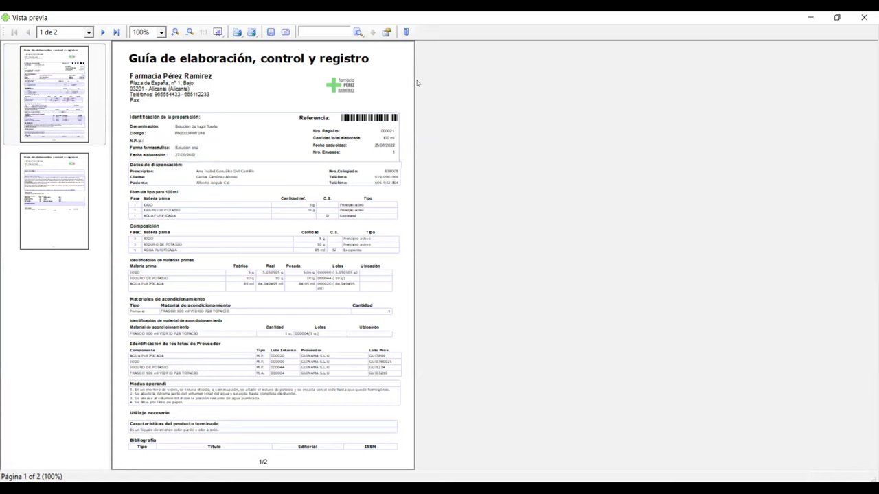
click(406, 33)
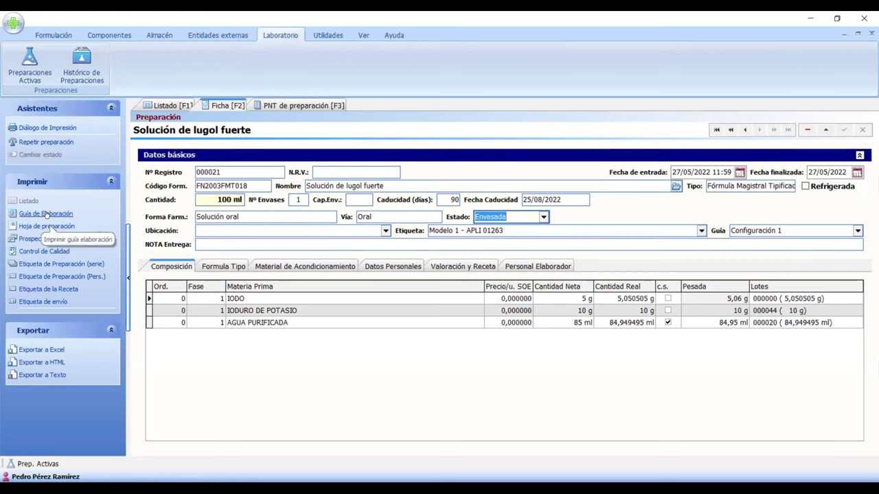
Preview the preparation's patient Prospecto, look through both pages and close the preview.
click(38, 237)
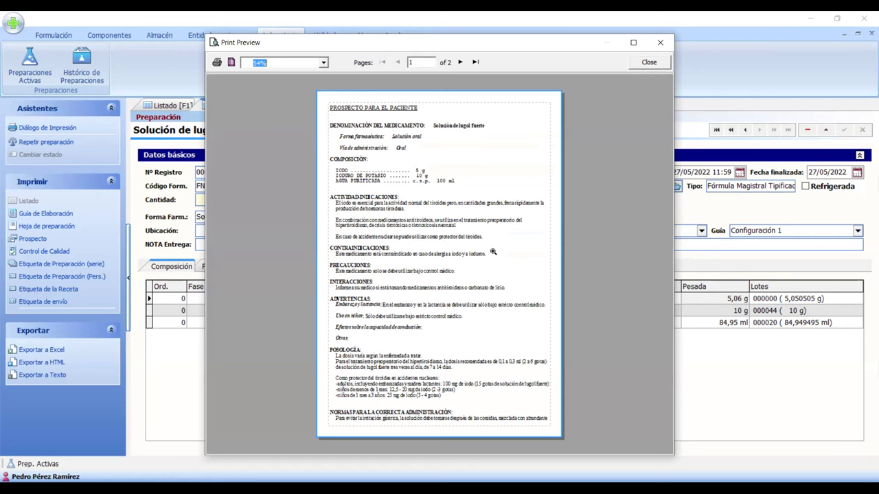
click(460, 62)
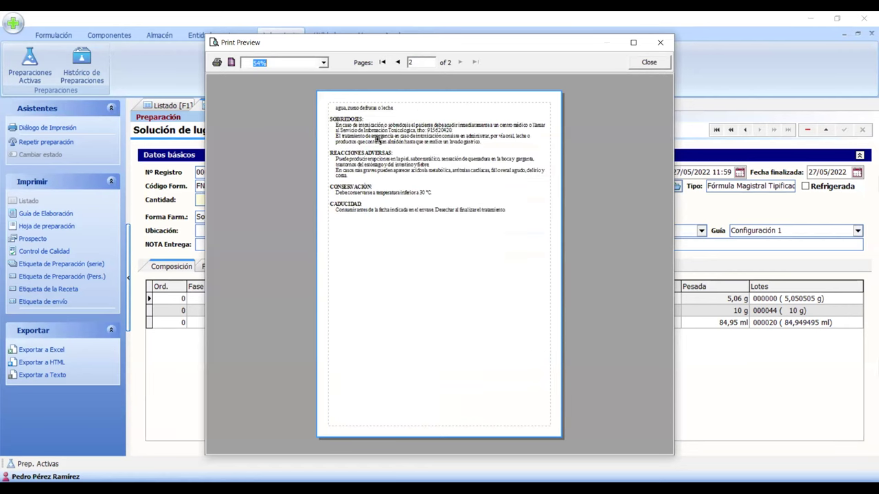
click(642, 62)
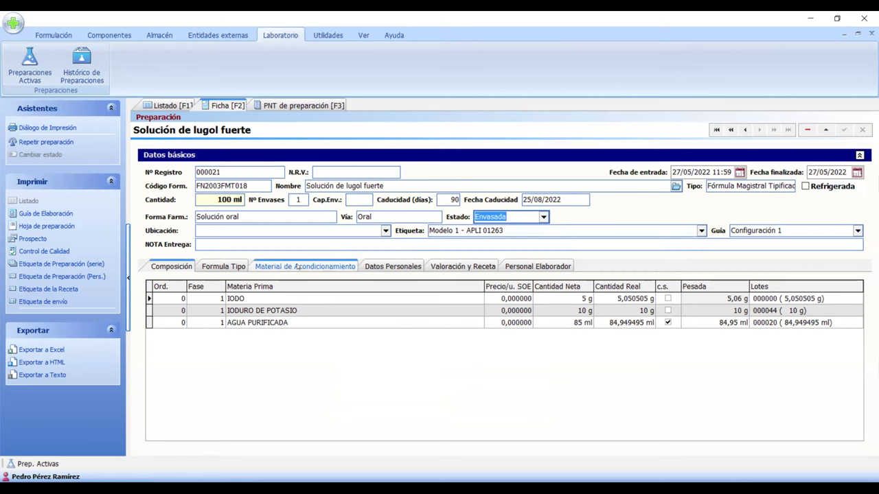
Preview the prescription label with template Modelo 1 - APLI 01263 and output Vista previa, examine it at 400% zoom and close the preview.
click(63, 291)
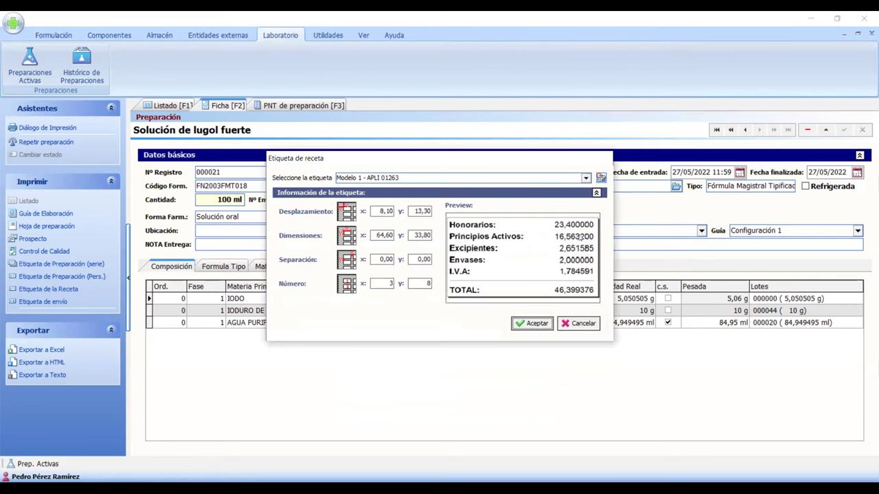
click(537, 325)
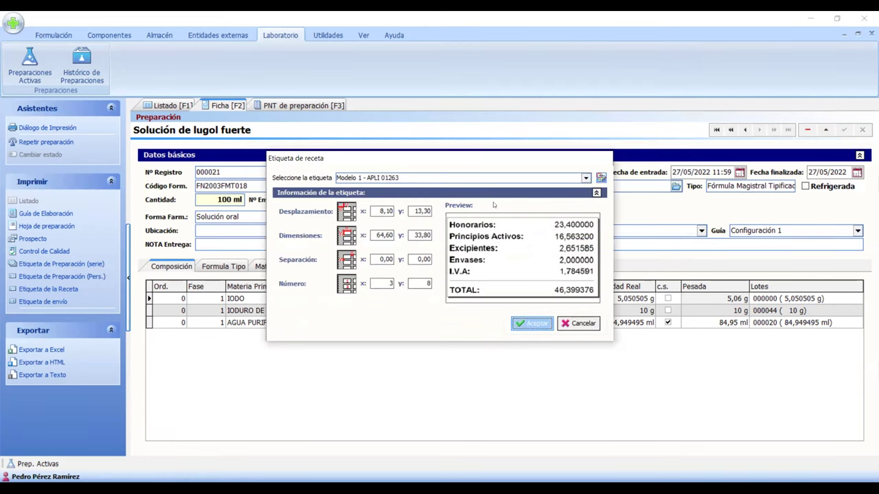
click(481, 183)
click(483, 208)
click(482, 273)
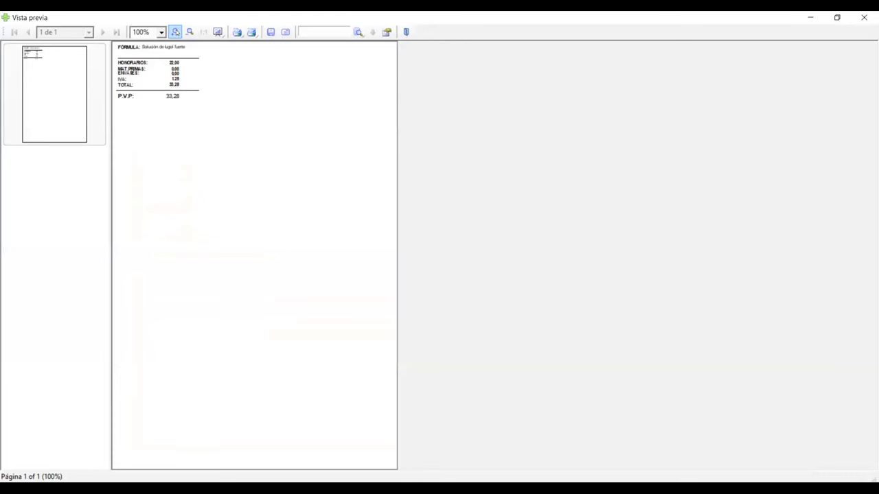
click(175, 33)
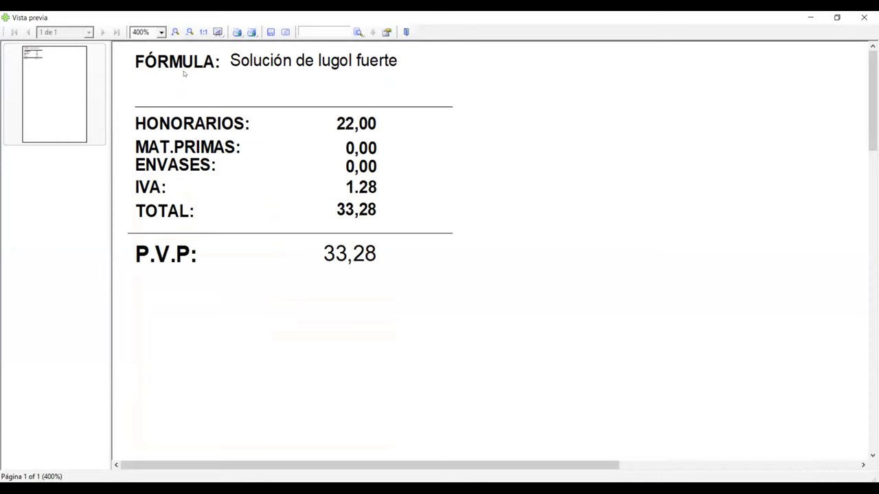
click(406, 32)
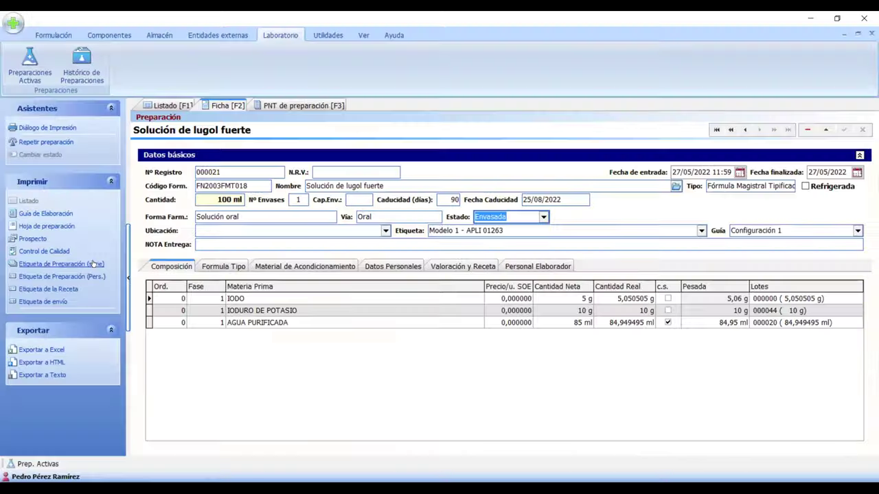
Preview the serial preparation label with template Modelo 1 - APLI 01263 and output Vista previa, examine it at 400% zoom and close the preview.
click(93, 264)
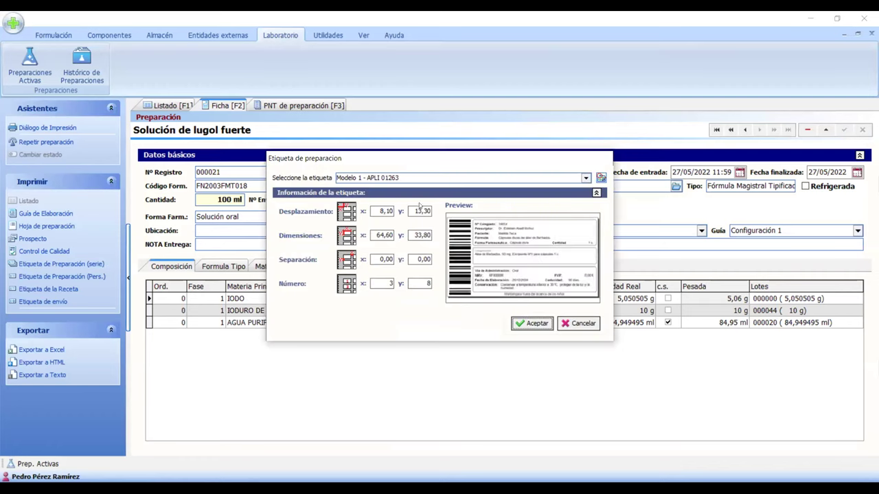
click(530, 324)
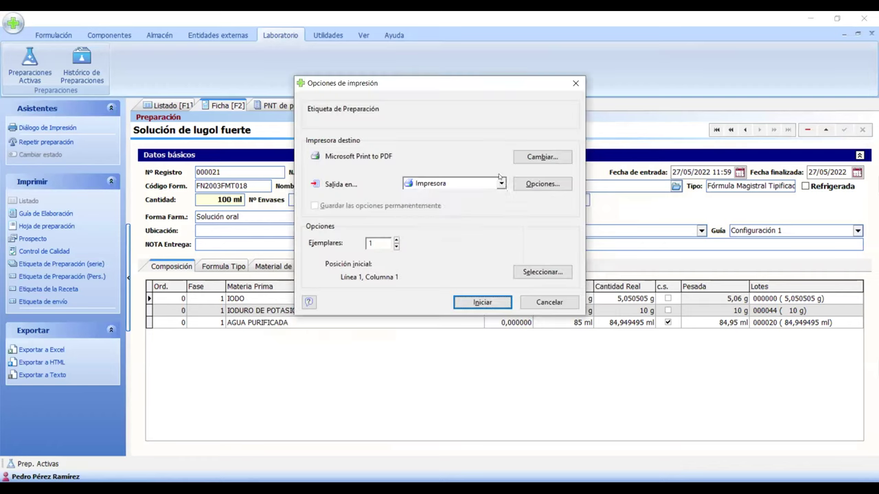
click(501, 183)
click(442, 204)
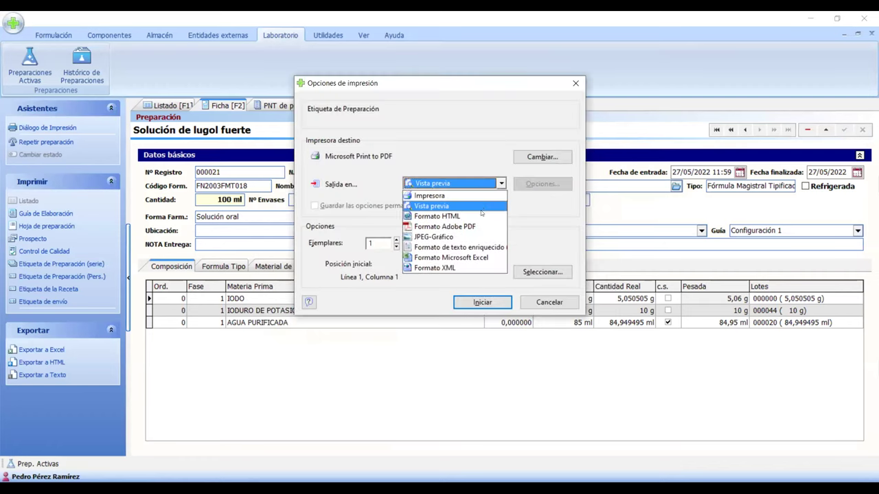
click(482, 301)
click(176, 32)
click(176, 31)
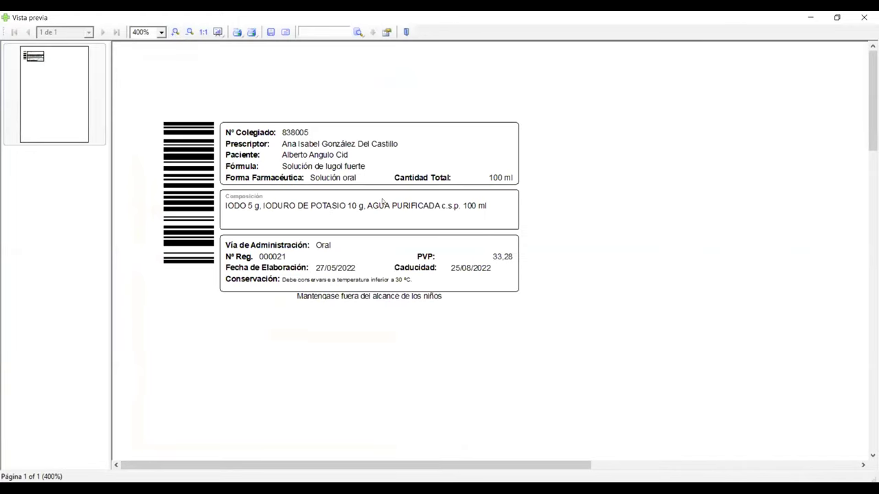
click(405, 32)
key(Escape)
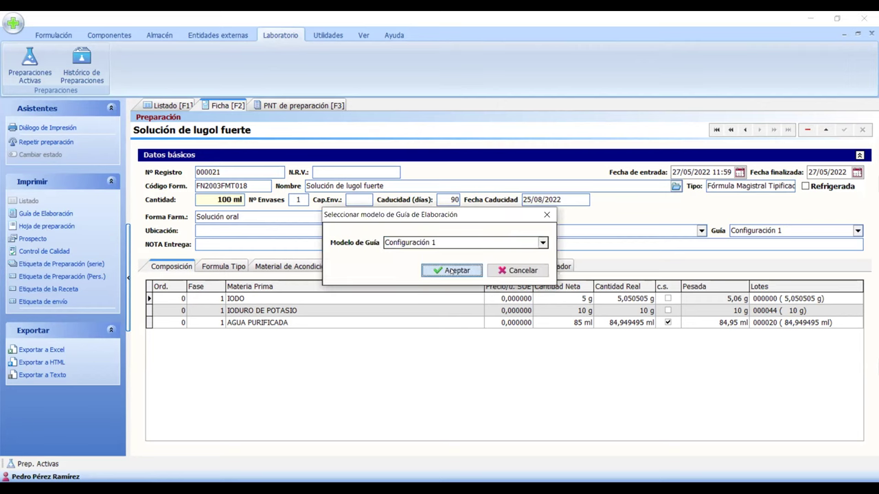
Preview the Guía de Elaboración again with model Configuración 1 and output Vista previa, look over its first page and close the preview.
click(451, 271)
click(501, 184)
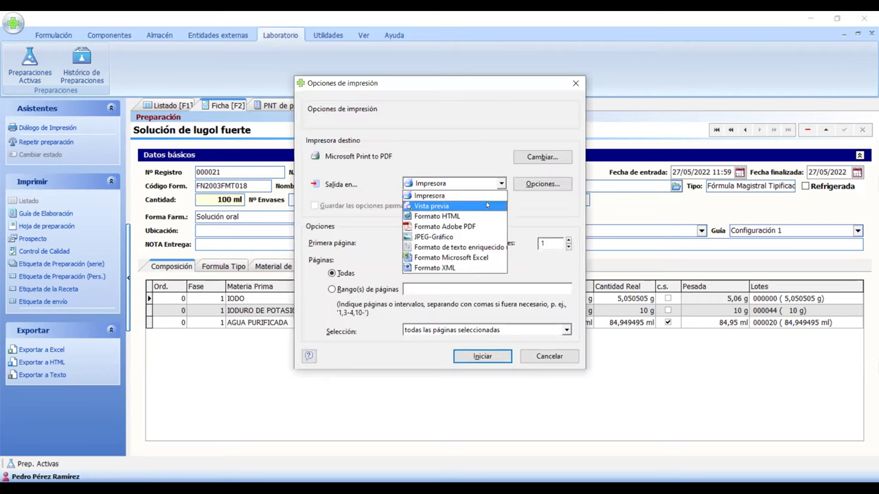
click(453, 200)
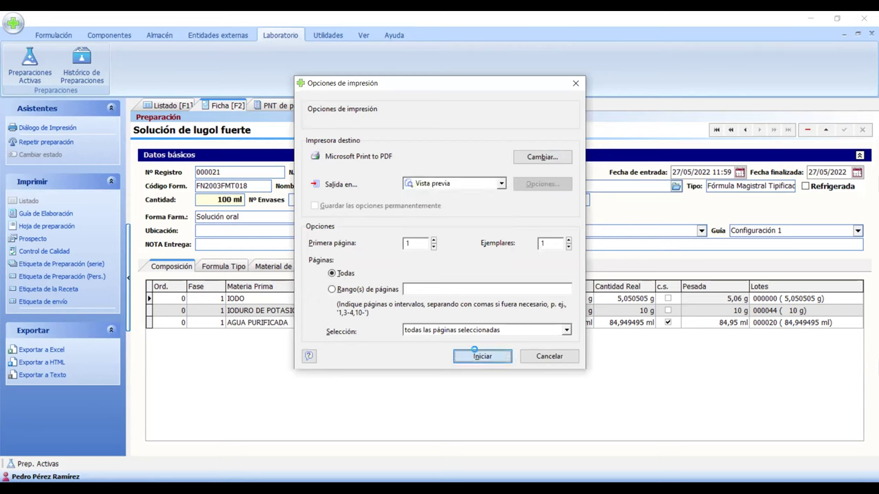
click(480, 356)
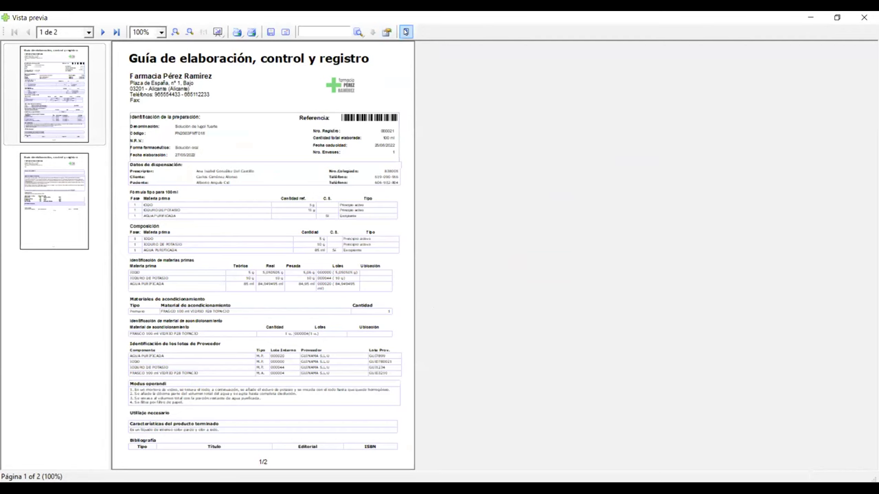
click(405, 32)
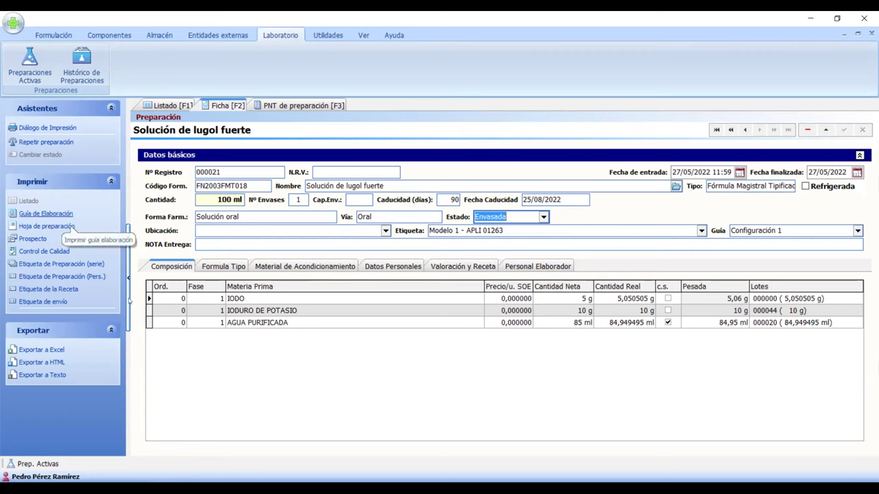
Change the state of the Solución de lugol fuerte preparation with register number 000021 to Dispensada from the active preparations list.
click(164, 106)
click(191, 315)
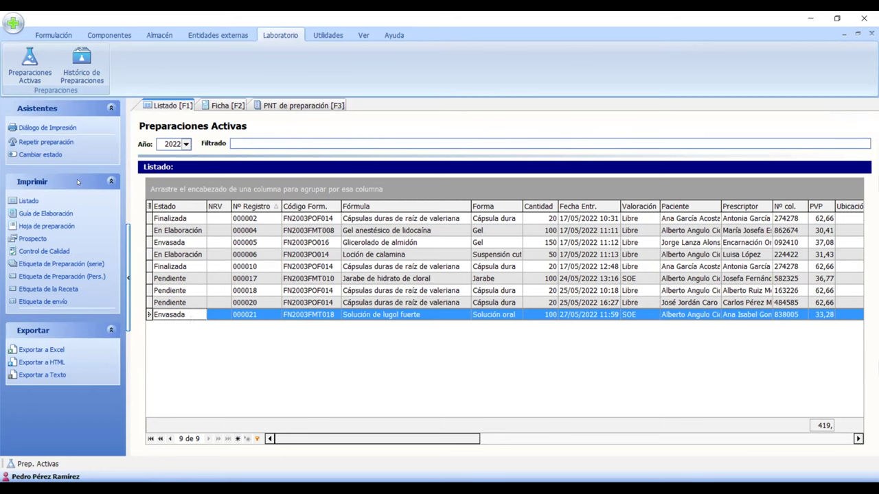
click(39, 155)
click(500, 254)
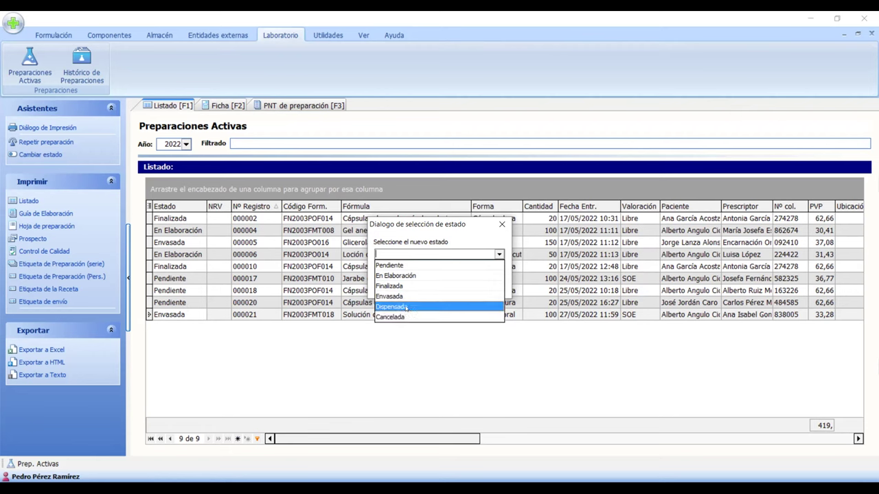
click(406, 309)
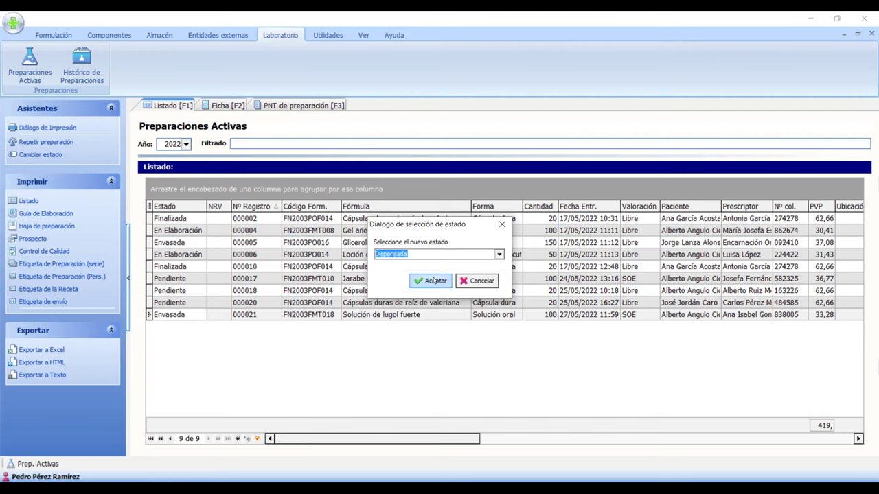
click(431, 279)
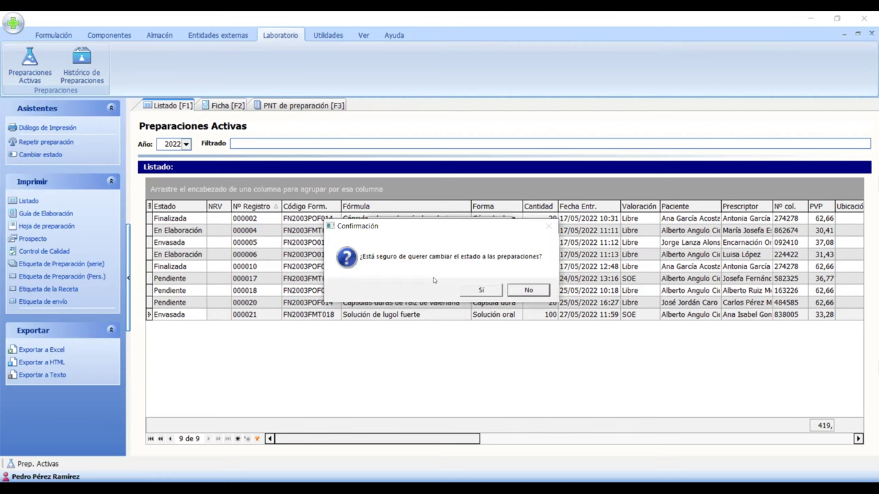
click(483, 290)
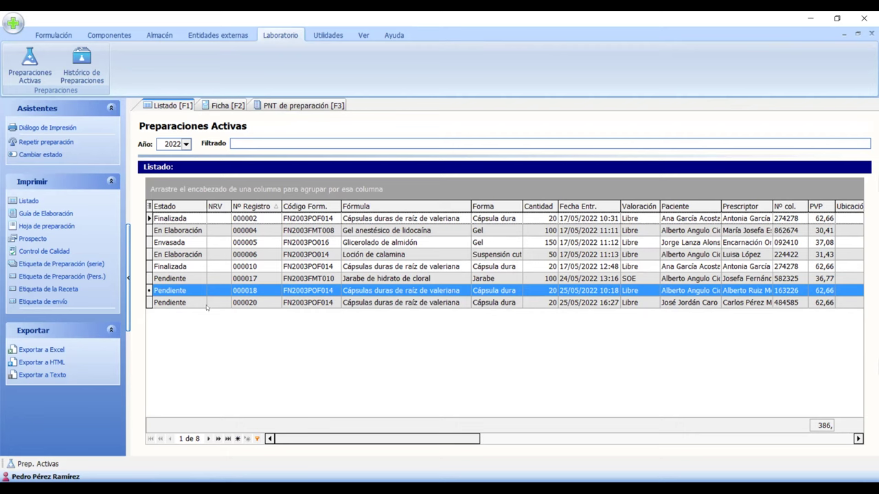
Open the Histórico de Preparaciones, view the record of Solución para gargarismos and return to the list.
click(82, 60)
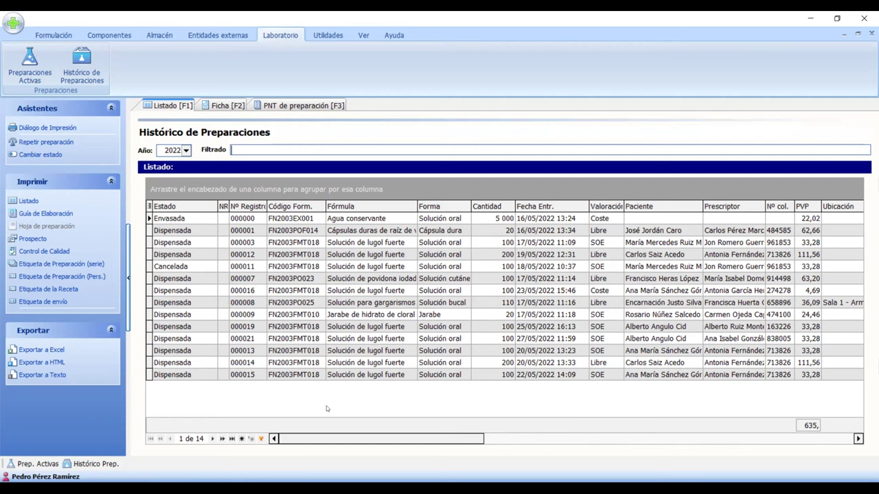
click(272, 302)
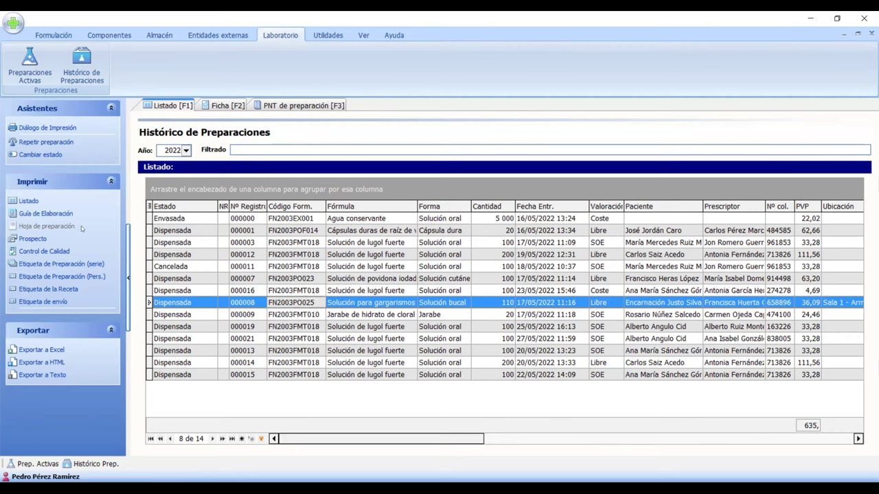
click(229, 107)
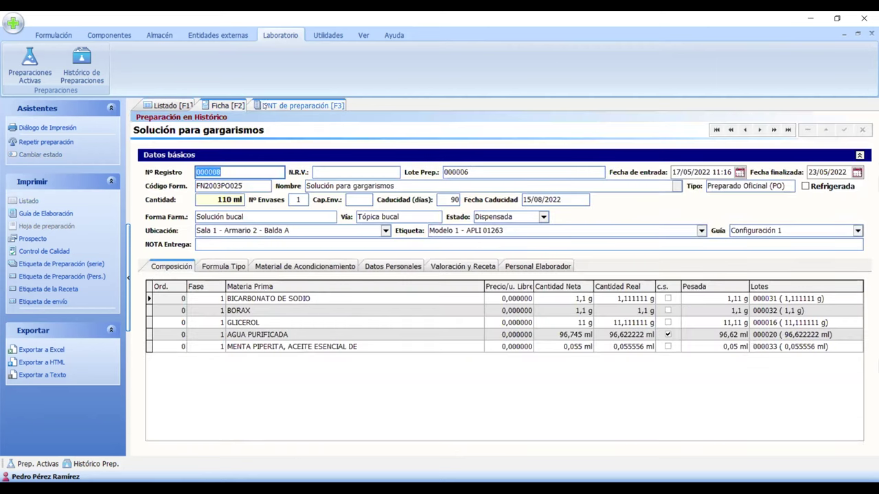
click(171, 104)
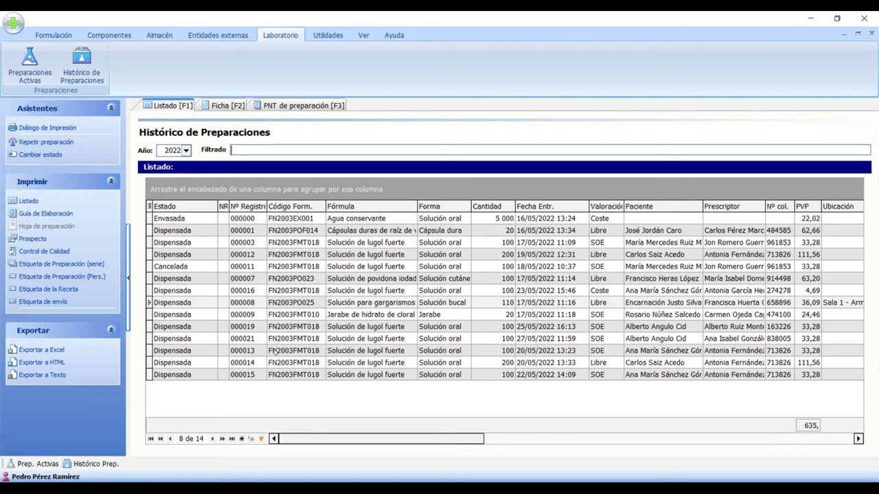
Repeat the dispensed Jarabe de hidrato de cloral preparation from the history and accept the client pharmacy reminder.
click(320, 314)
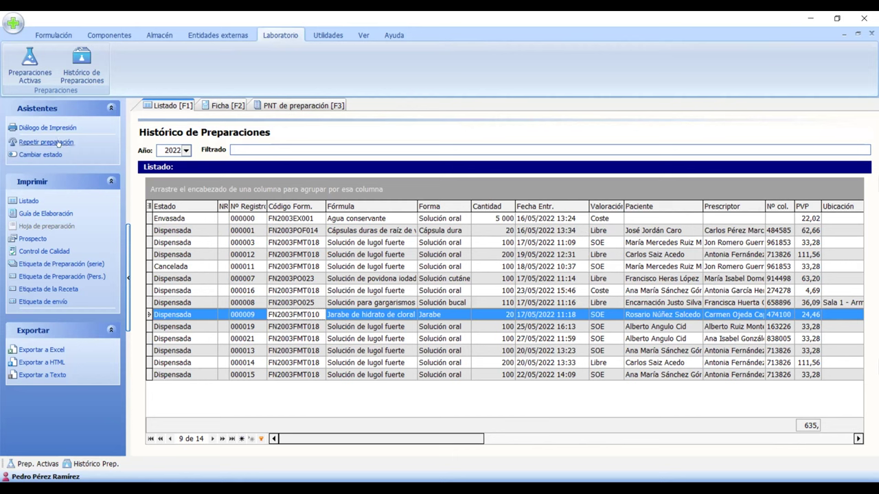
click(56, 142)
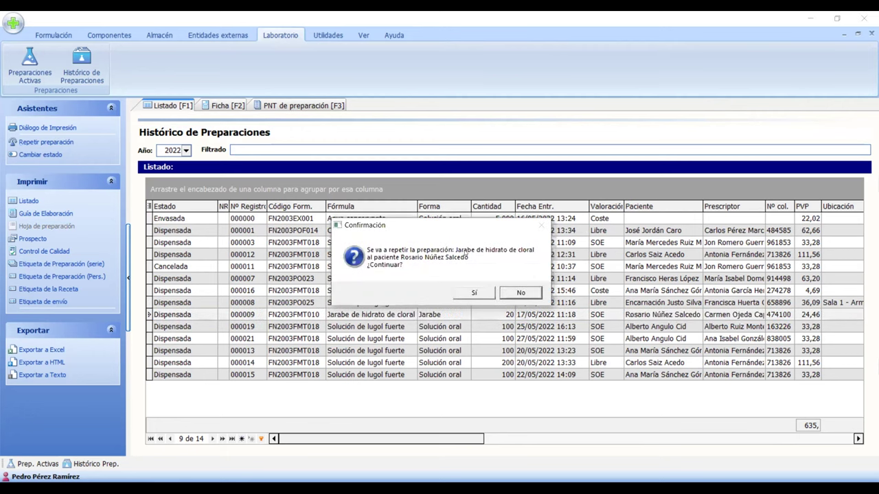
click(464, 292)
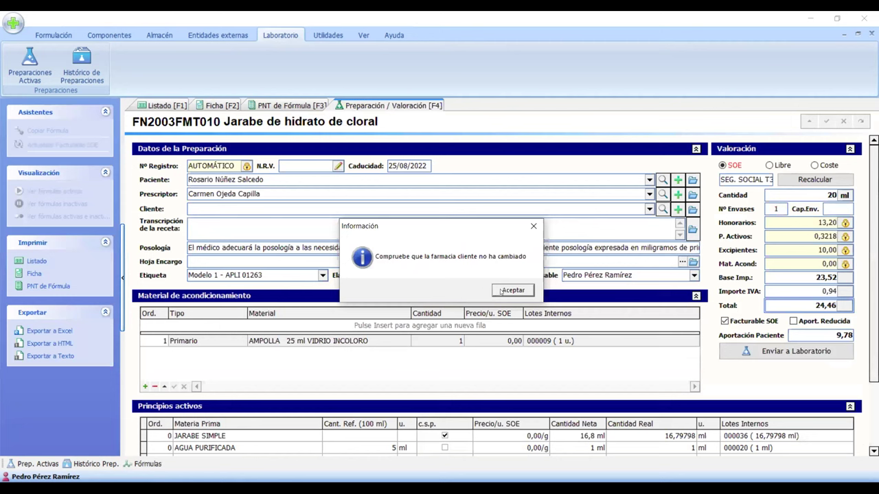
click(502, 290)
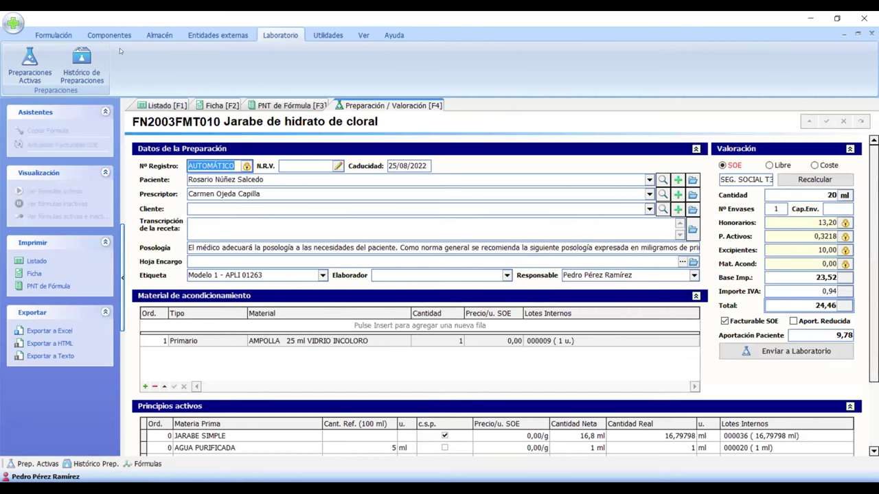
Review the repeated preparation's quantity, valuation and active ingredients, and close the formula window without sending it to the laboratory.
click(53, 35)
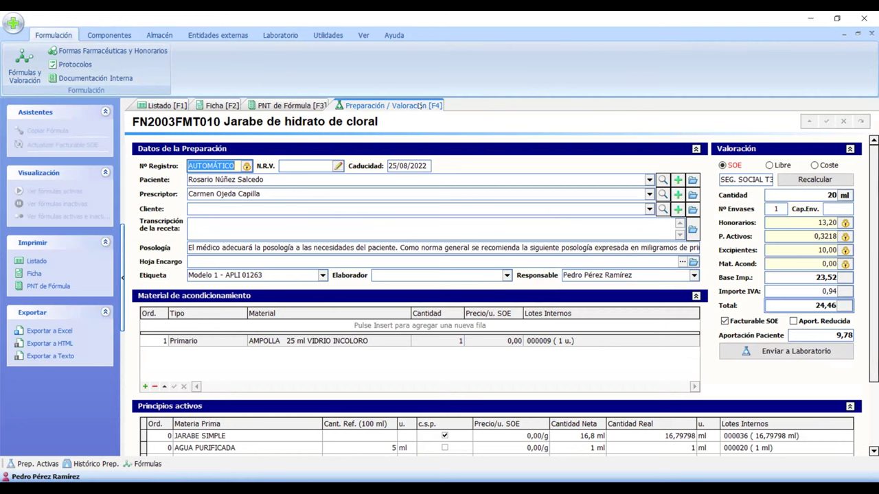
click(828, 195)
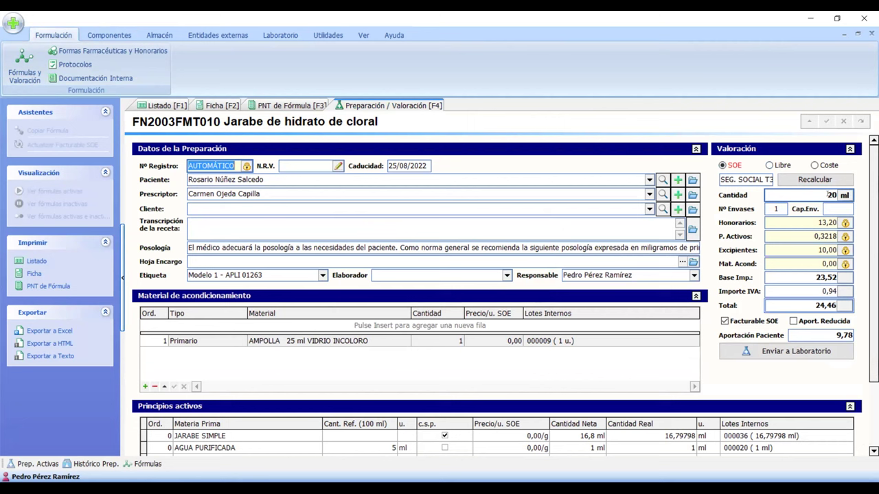
key(Return)
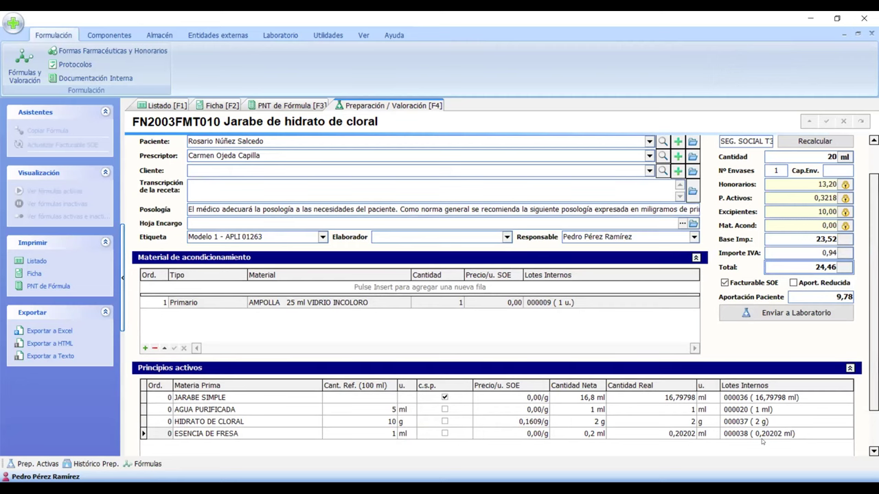
scroll(874, 288, up, 1)
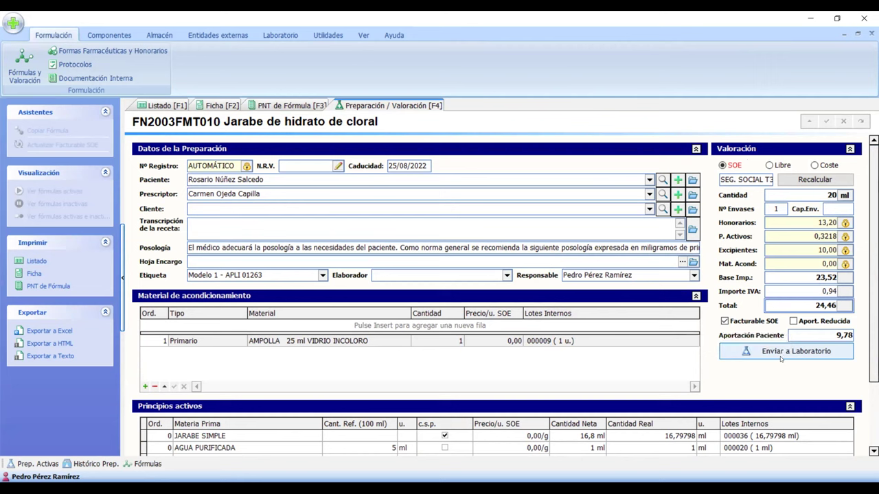
click(871, 34)
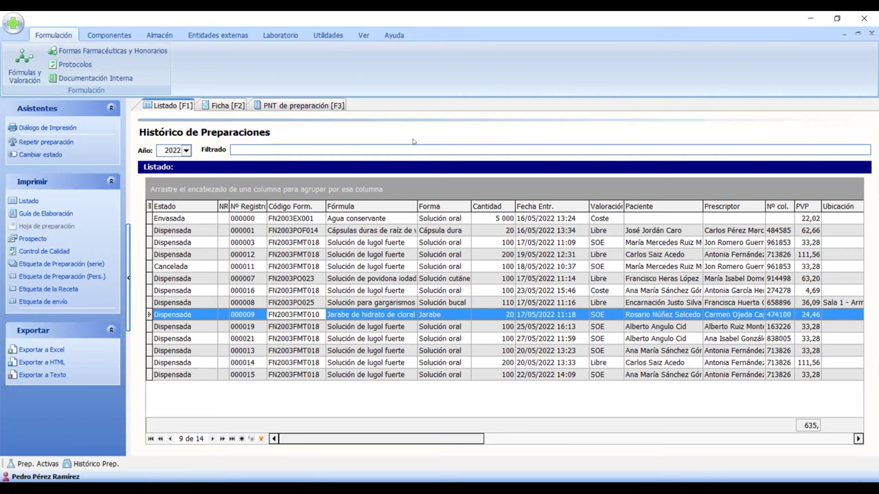
Open the first listed patient's preparation history in Pacientes and check the actions available for the Loción de calamina preparation.
click(217, 35)
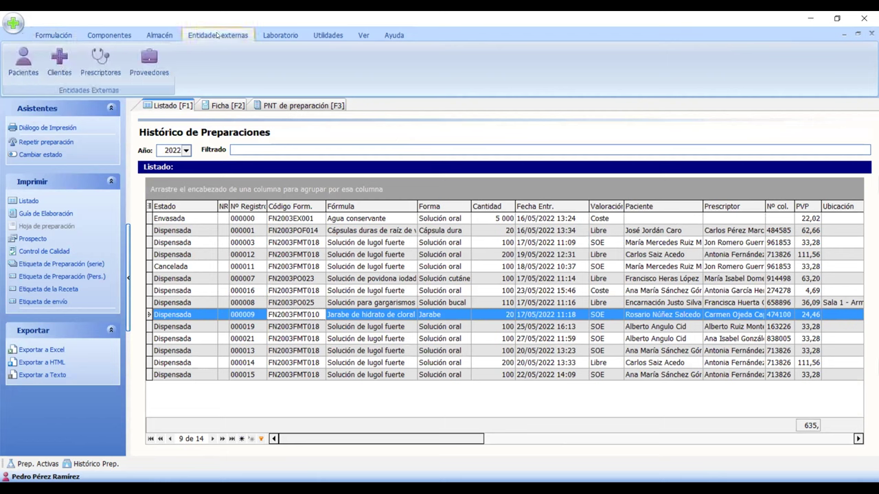
click(24, 67)
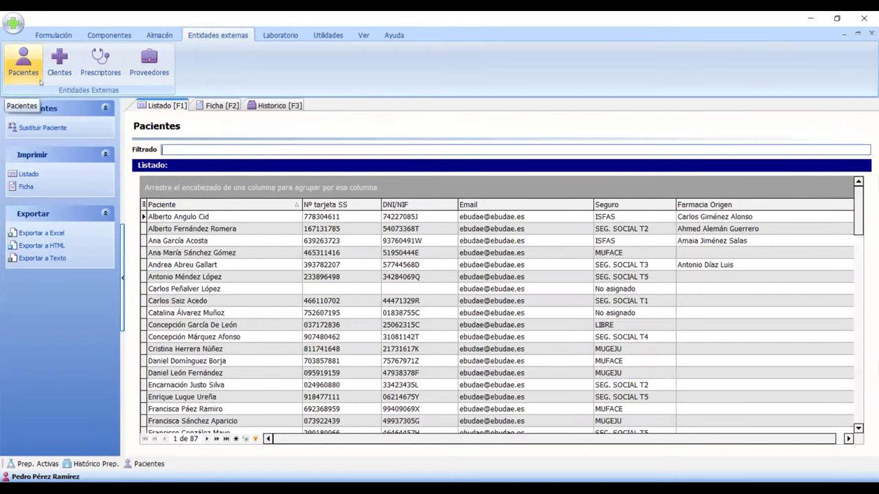
click(173, 217)
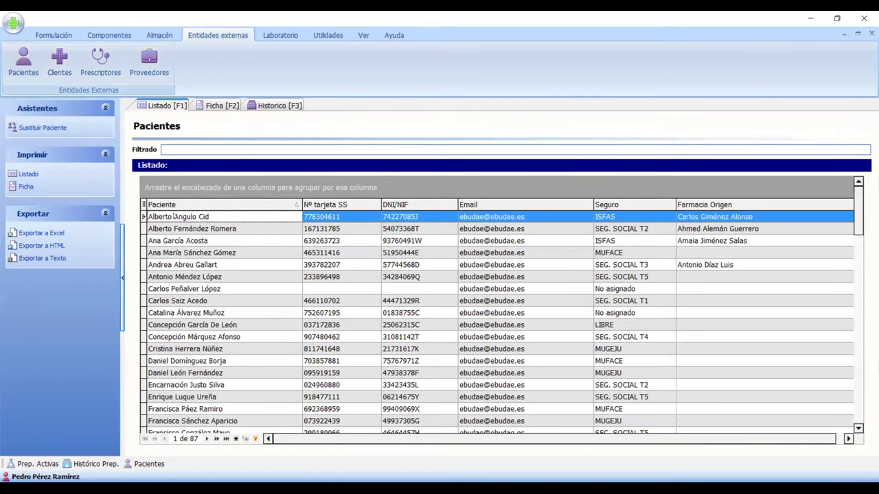
click(267, 105)
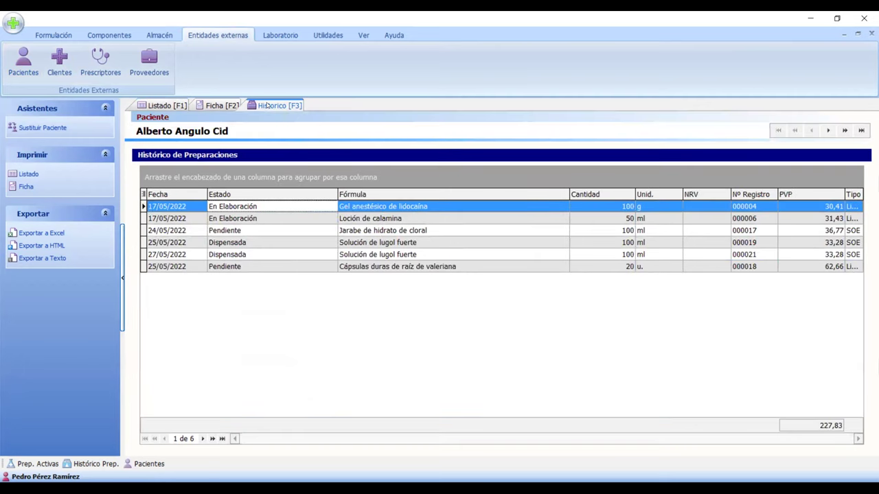
click(400, 219)
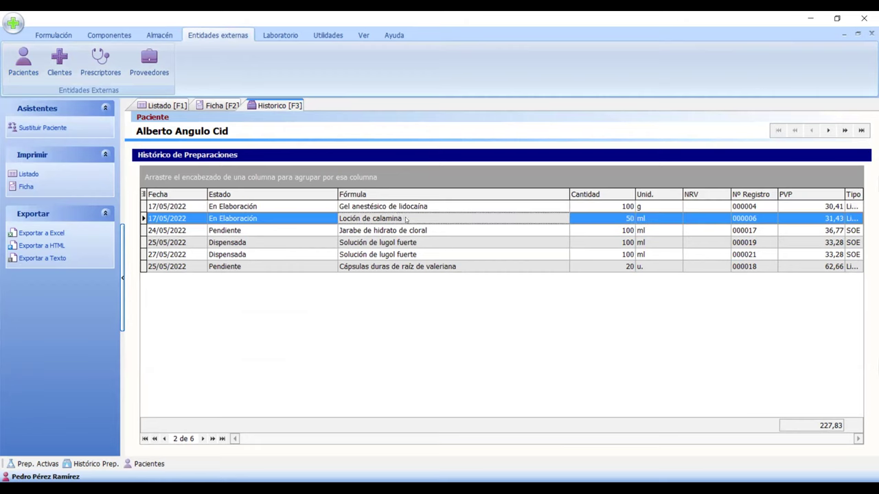
right_click(406, 219)
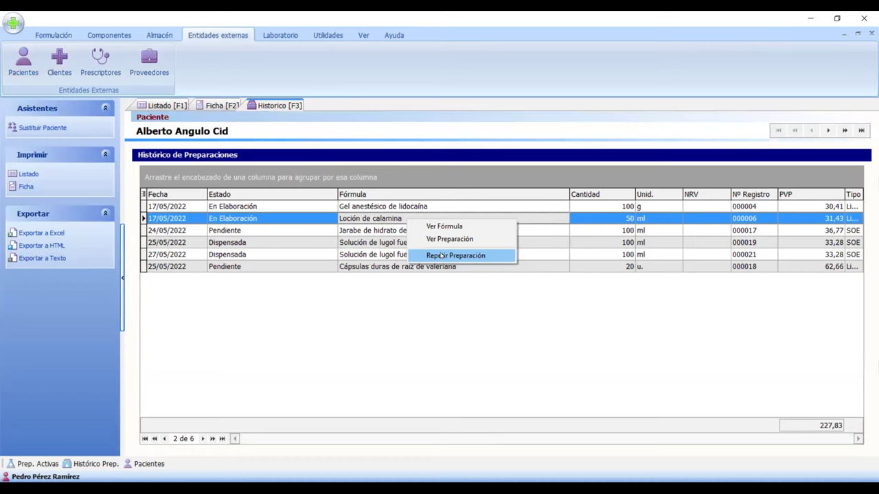
click(434, 242)
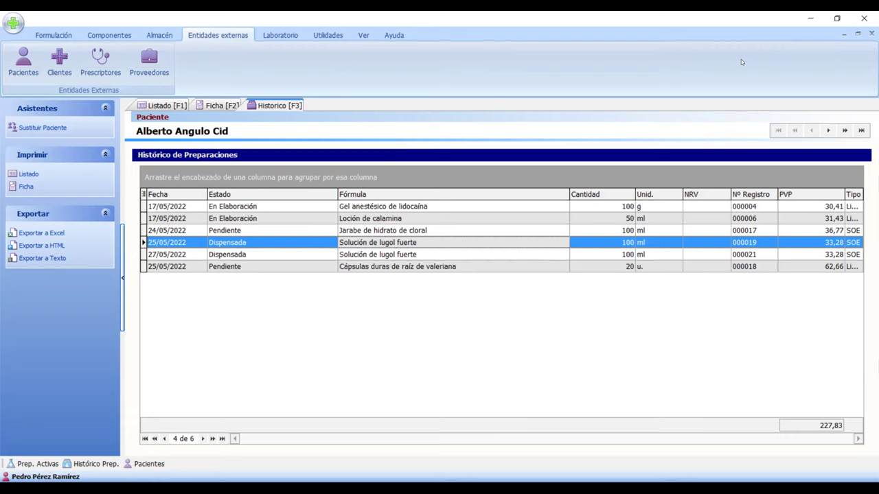
Close all open windows, exit SysGalénica Lite and switch to the full T&V SysGalénica program.
click(871, 33)
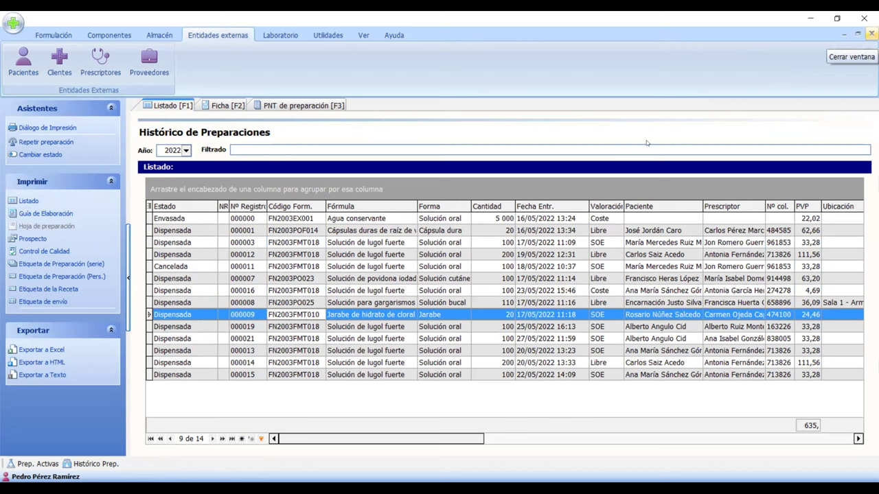
click(870, 34)
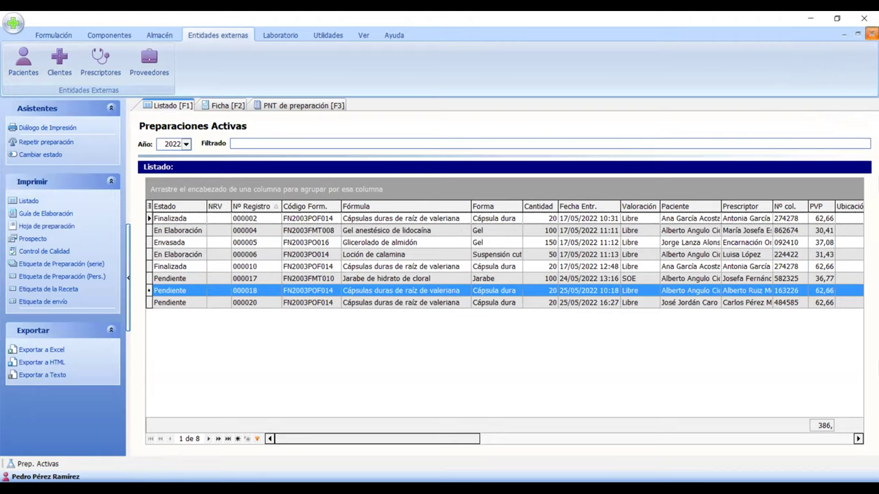
click(871, 34)
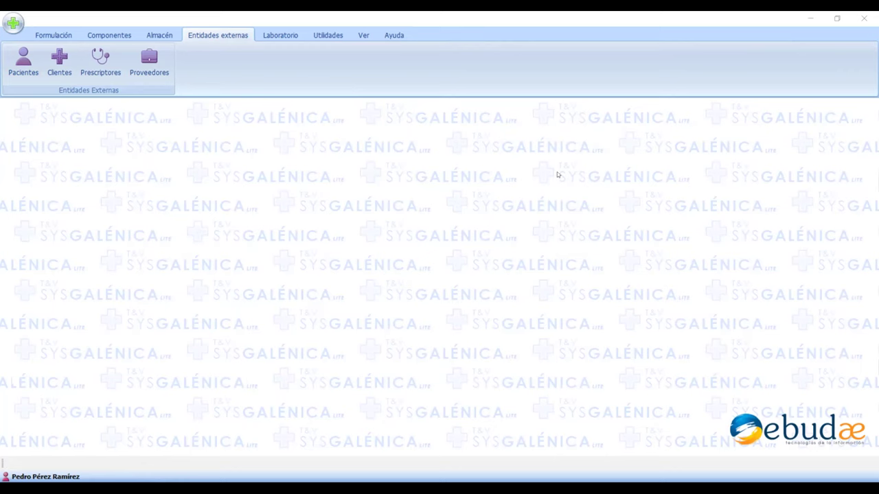
click(862, 20)
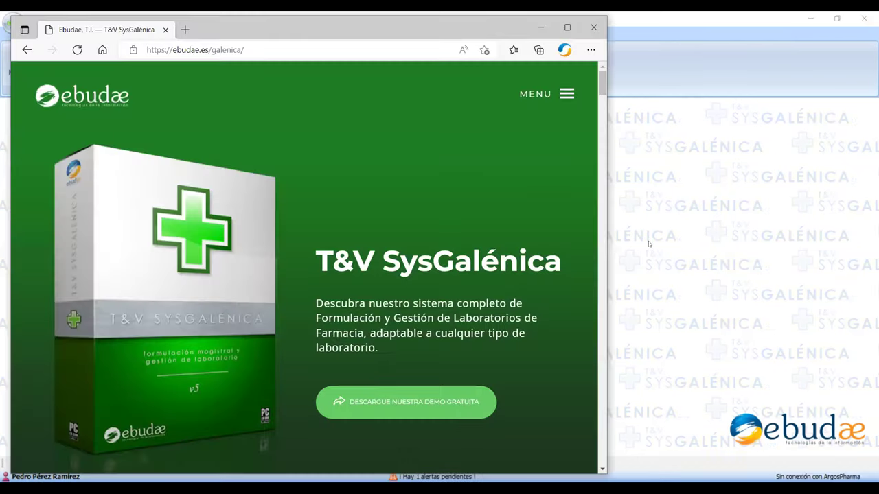
click(648, 241)
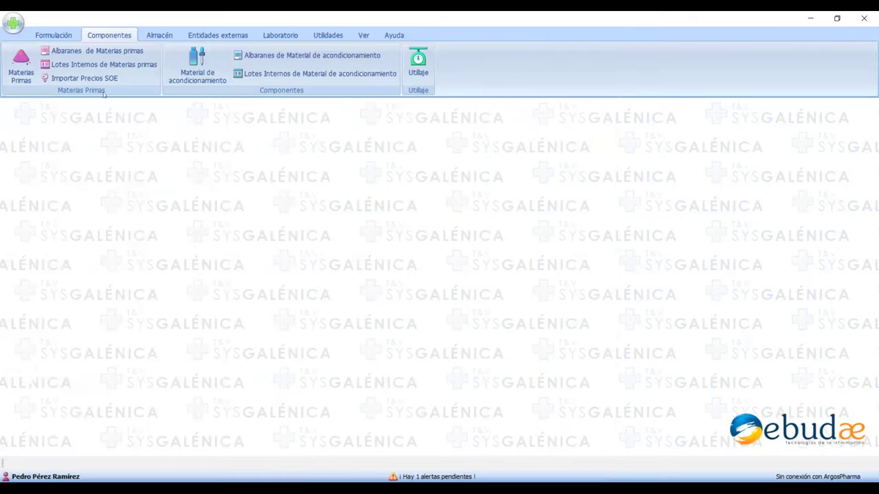
Review the groups, users and Administradores group permissions in Personal y Permisos, widening the users' Grupo column, and exit the dialog.
click(54, 35)
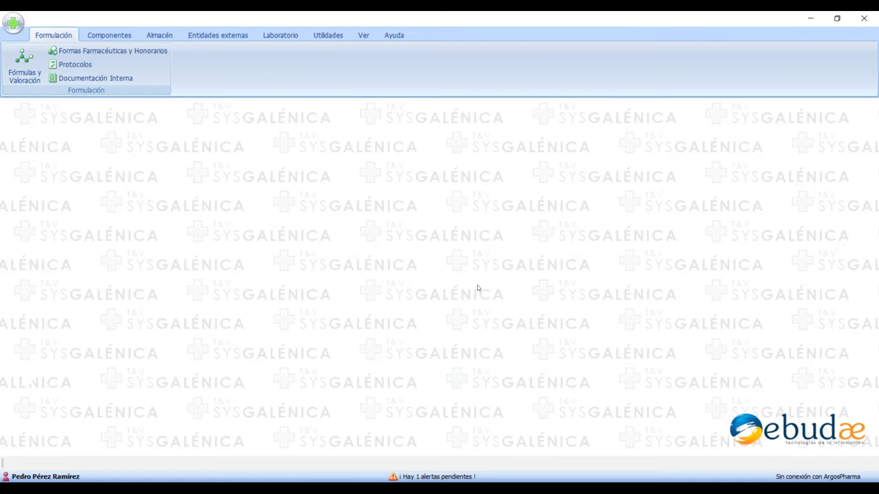
click(329, 35)
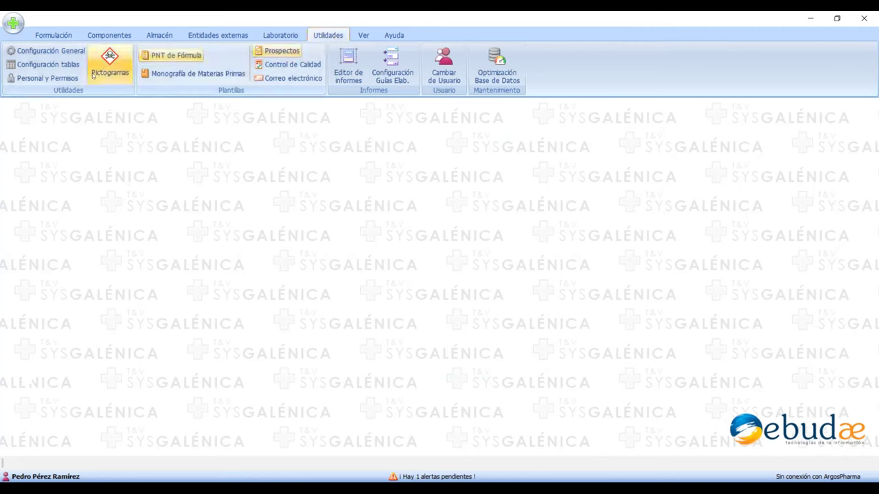
click(47, 79)
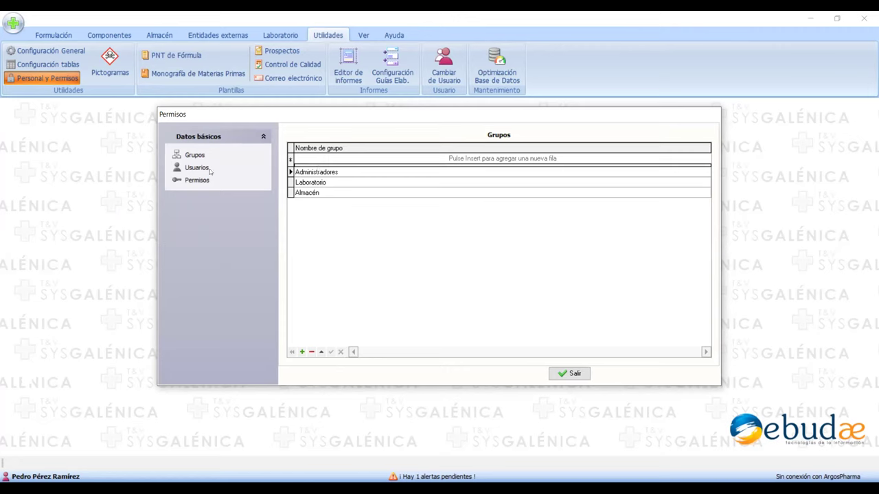
click(199, 168)
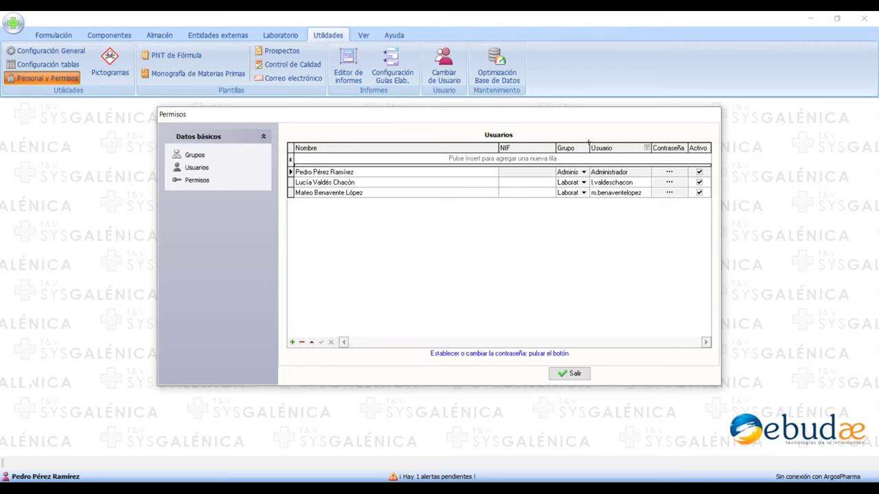
drag(589, 147, 608, 147)
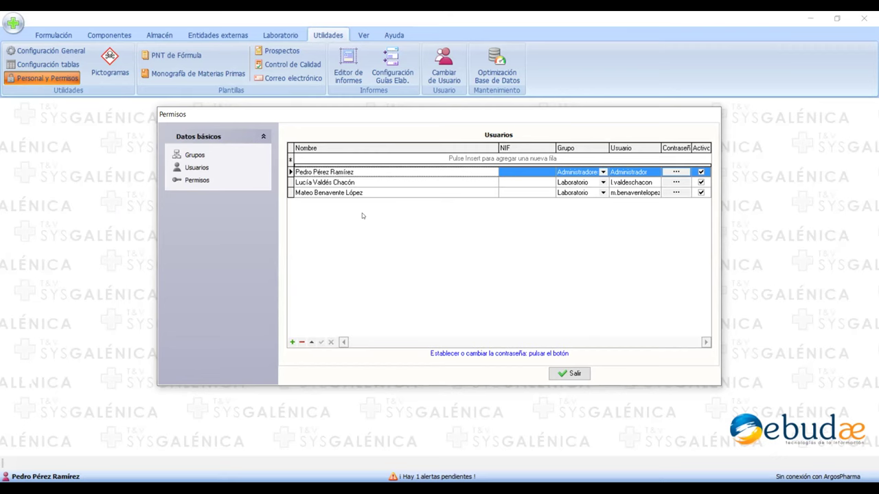
click(199, 181)
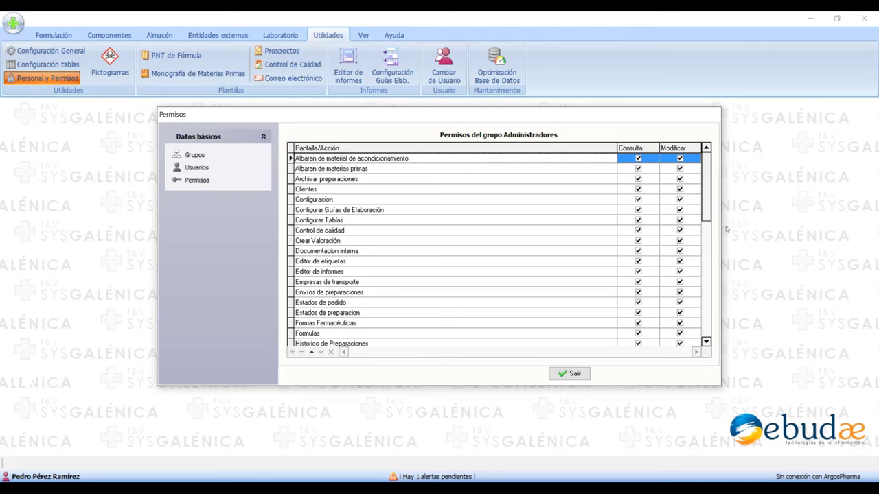
click(575, 373)
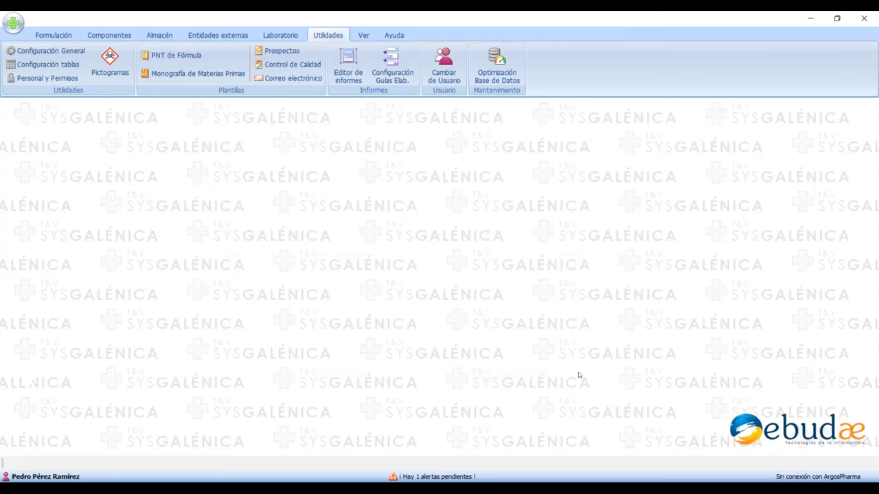
View the list of courier companies in Empresas de mensajería and close it.
click(287, 32)
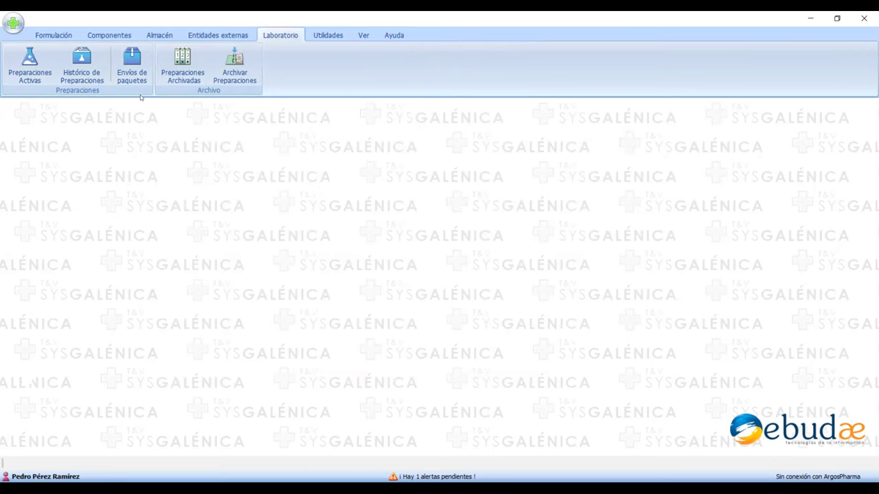
click(201, 40)
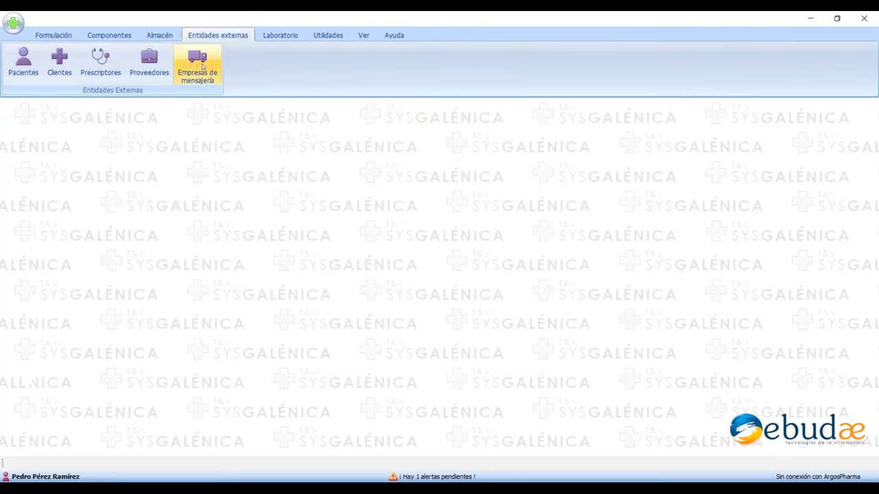
click(204, 57)
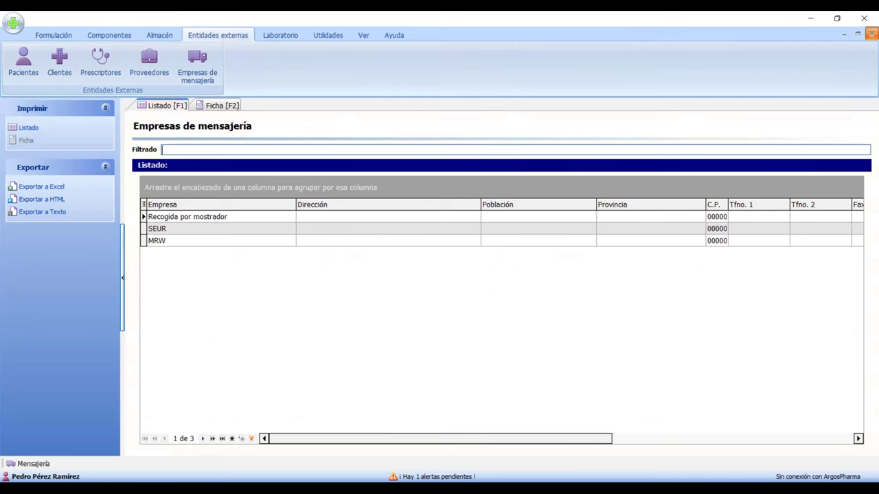
click(871, 32)
Open the record of the active Cápsulas duras de raíz de valeriana preparation with register number 000022 and show its Datos Personales.
click(281, 35)
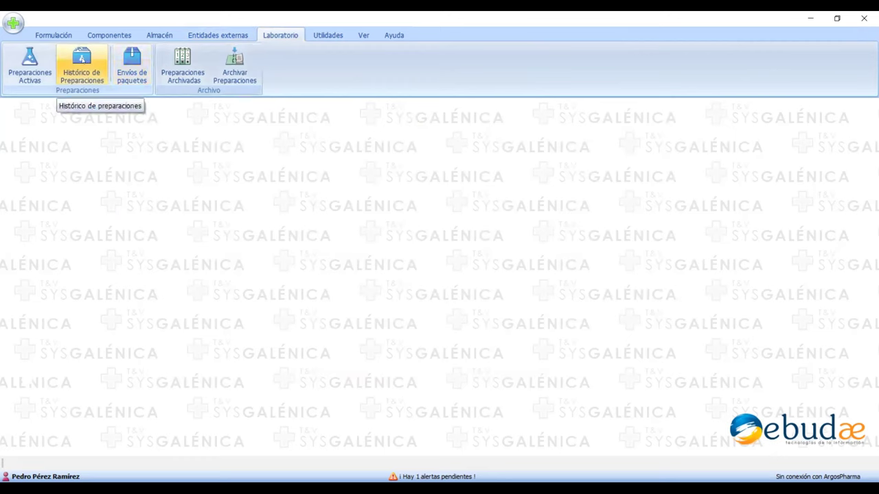
click(45, 58)
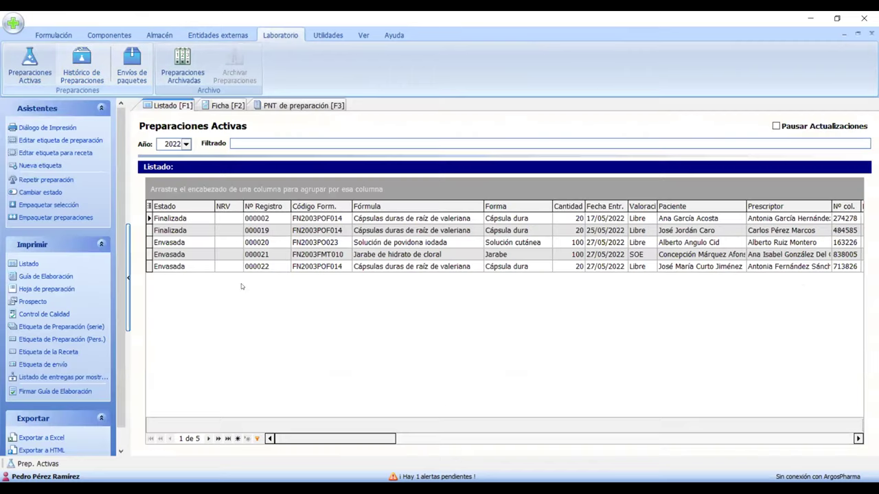
click(208, 265)
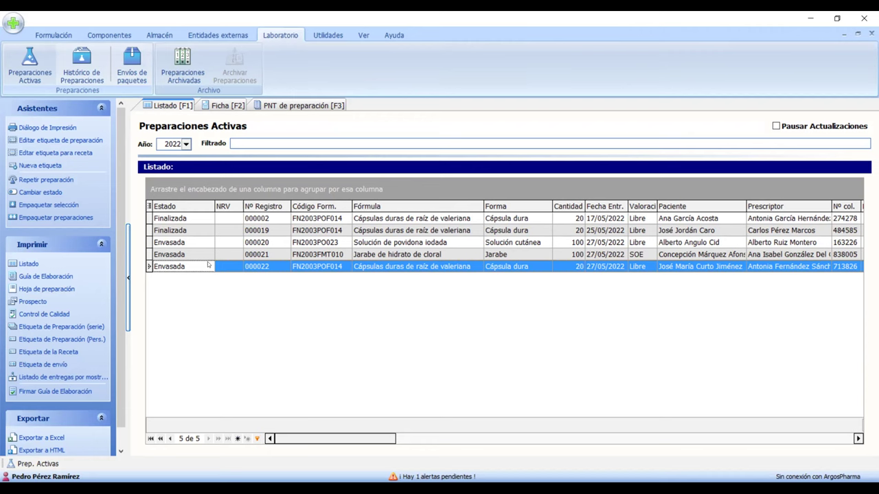
double_click(266, 266)
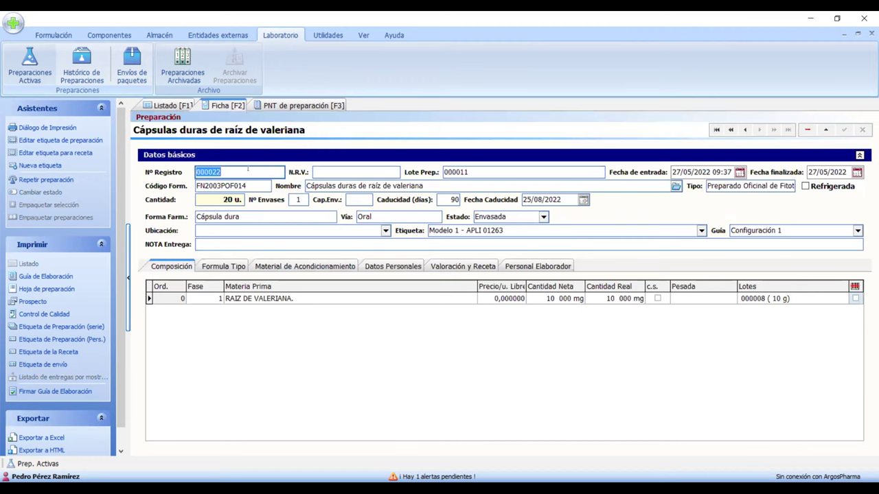
click(398, 267)
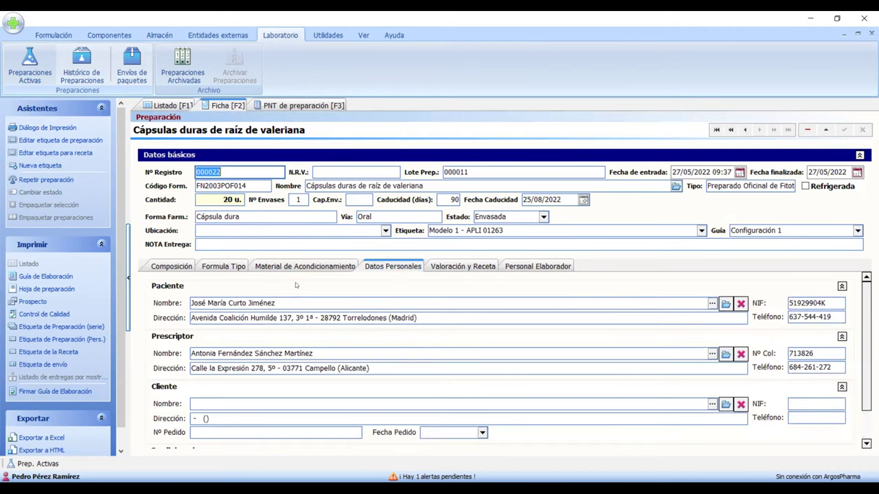
Set the Mensajería in the preparation's patient record to SEUR, save the change and close the record.
click(724, 303)
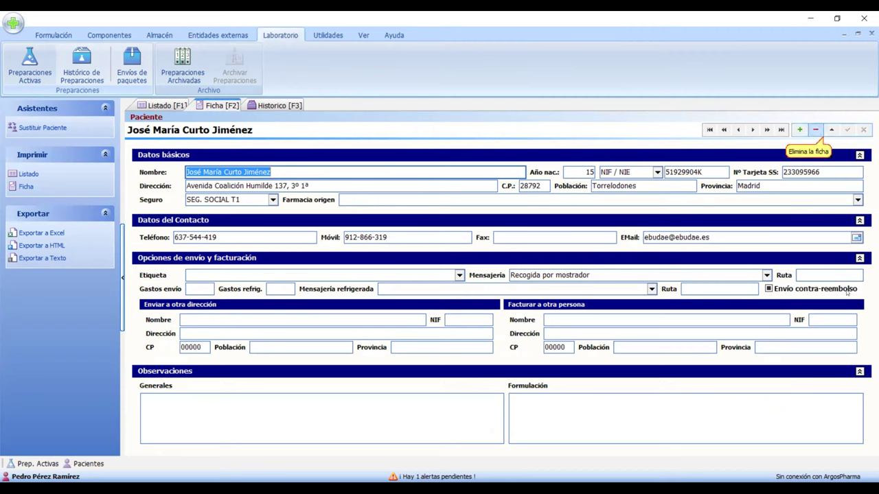
click(766, 274)
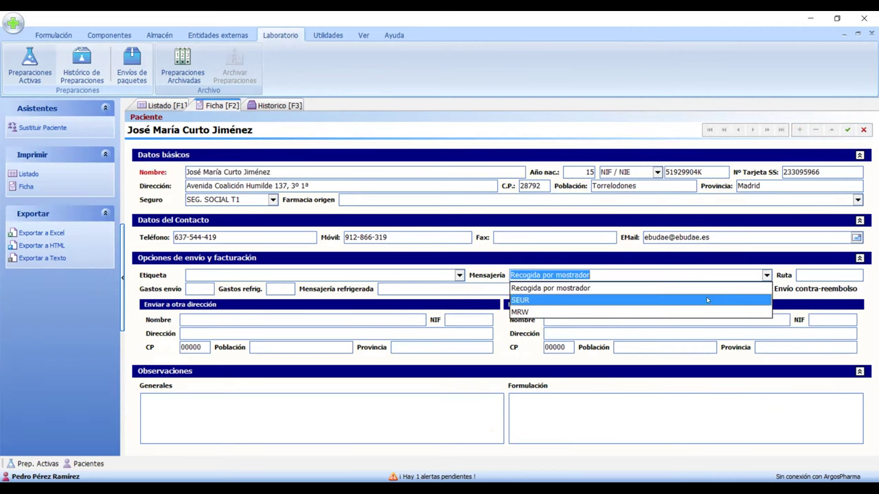
click(707, 300)
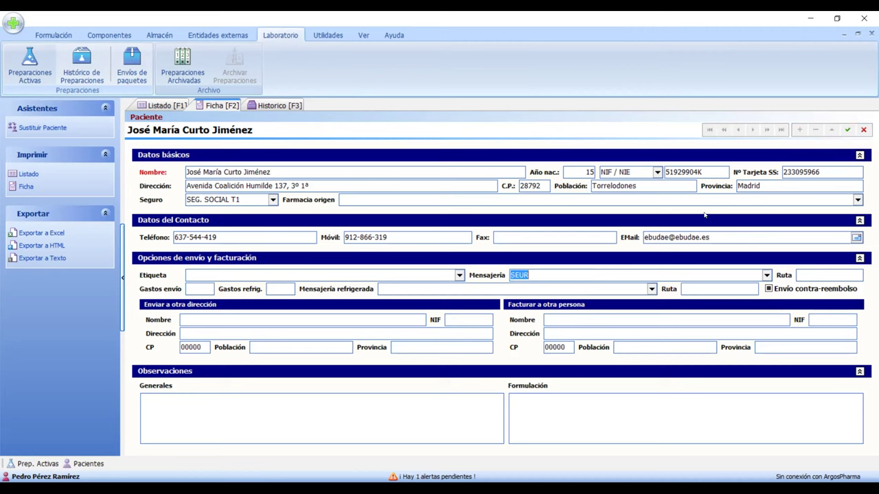
click(848, 130)
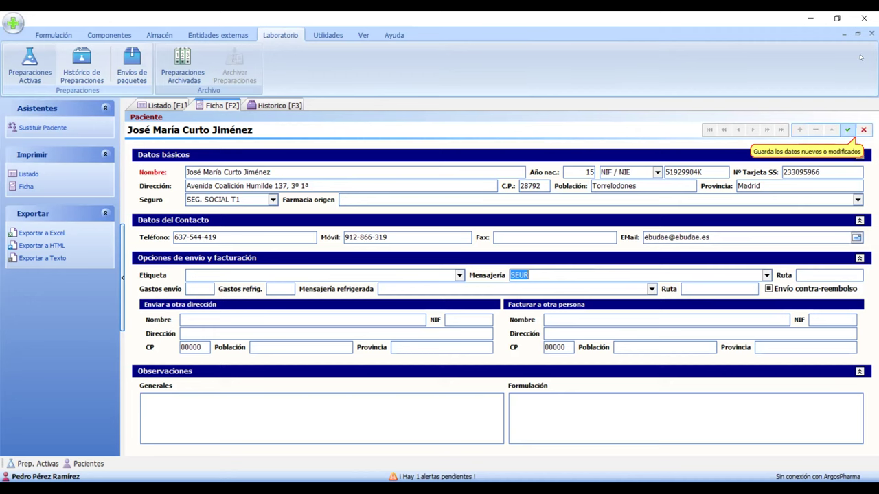
click(870, 33)
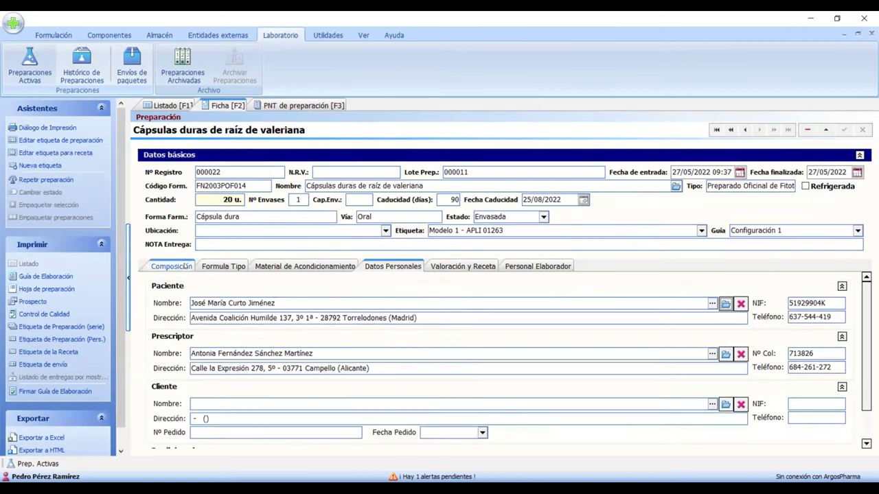
Package the Envasada preparation of Cápsulas duras de raíz de valeriana for SEUR, widening the narrow columns in the Empaquetar dialog.
click(168, 106)
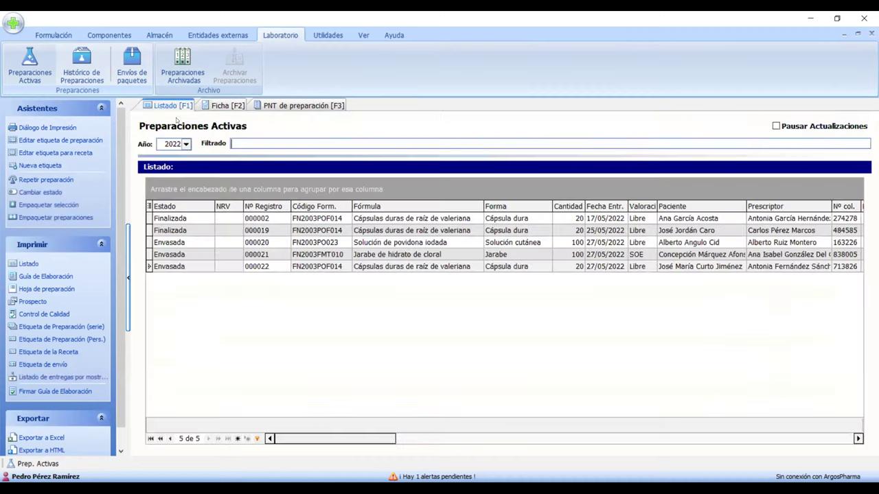
click(389, 268)
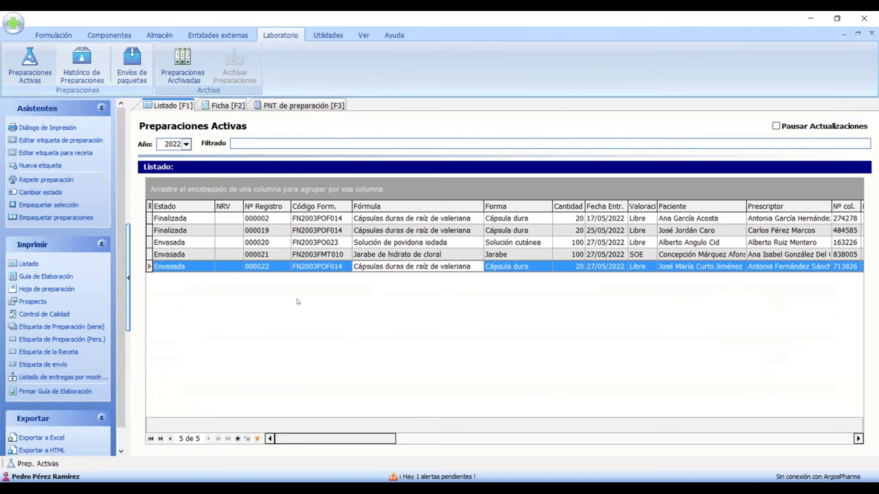
click(42, 206)
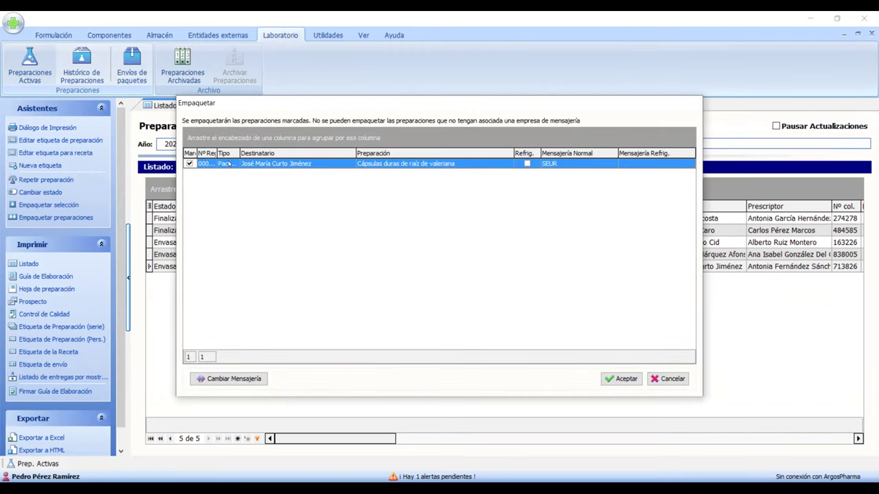
mouse_move(238, 152)
mouse_down()
mouse_move(263, 152)
mouse_move(241, 153)
mouse_up()
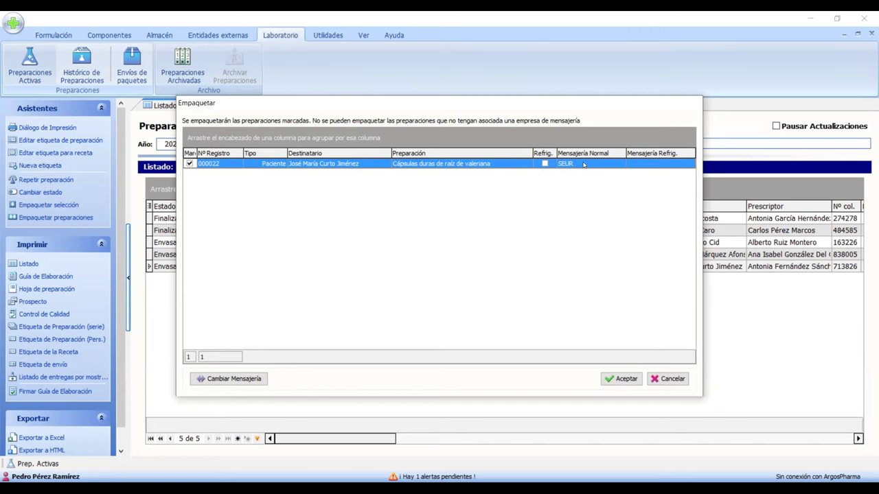
click(545, 164)
click(545, 163)
click(623, 377)
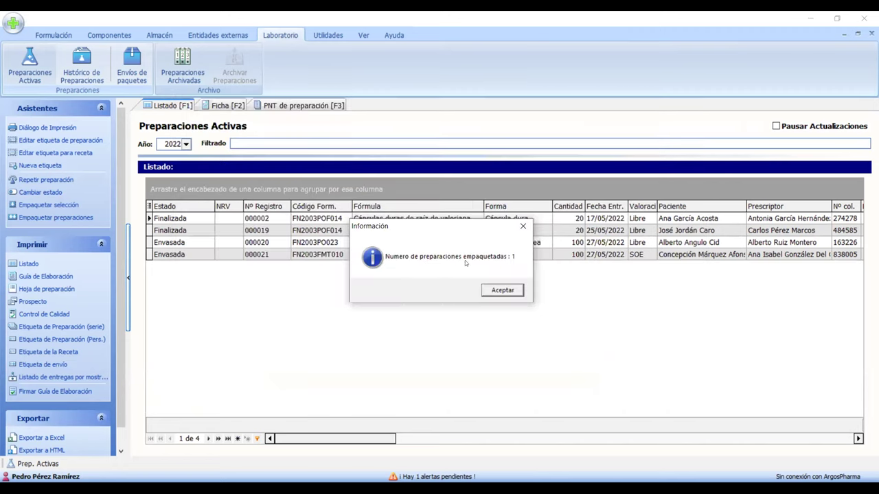
click(503, 291)
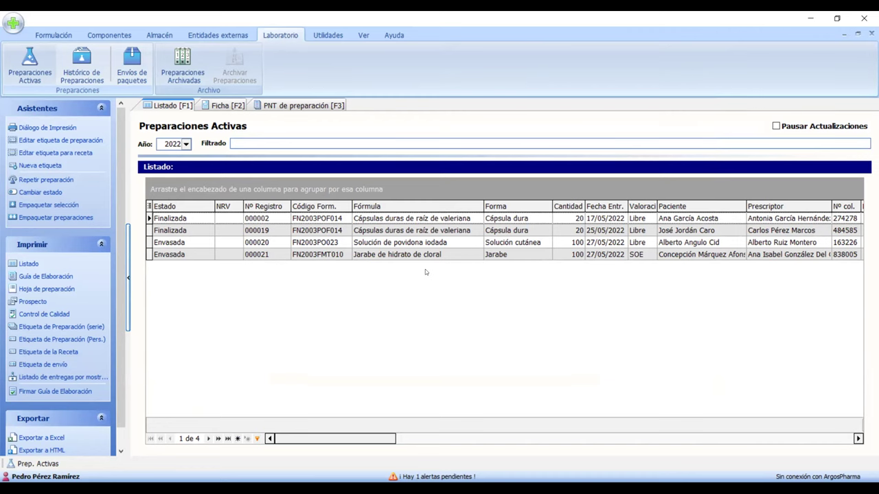
Review the pending package in Envíos de paquetes, examine its record and included preparation, and return to the package list.
click(126, 65)
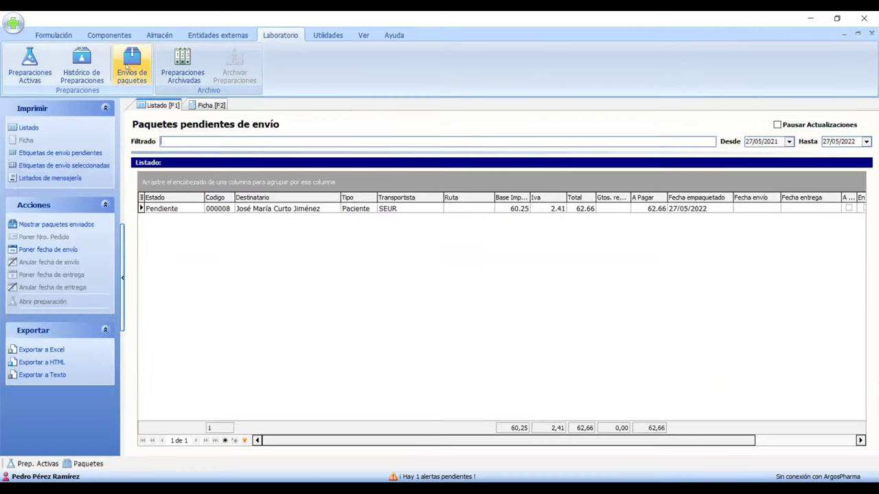
click(302, 209)
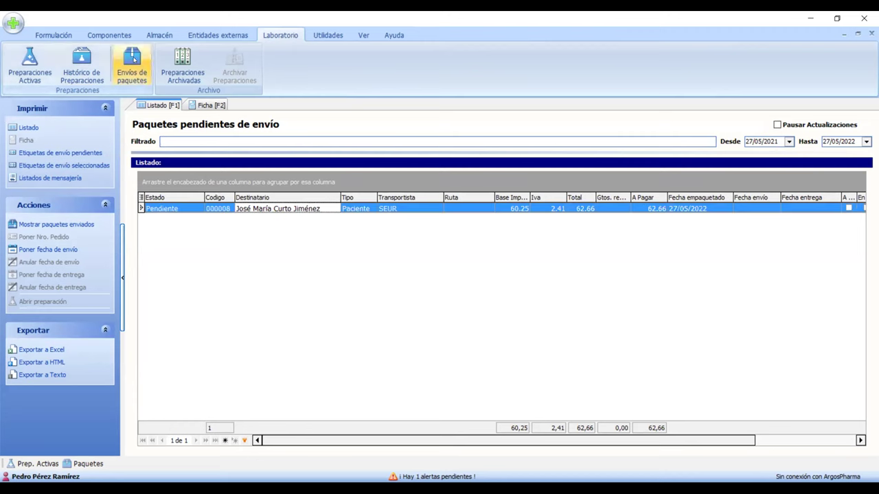
click(217, 106)
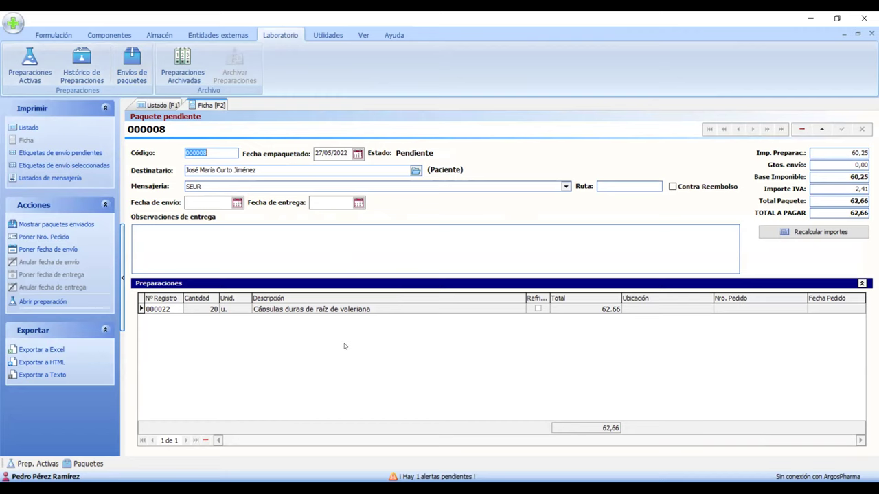
click(332, 313)
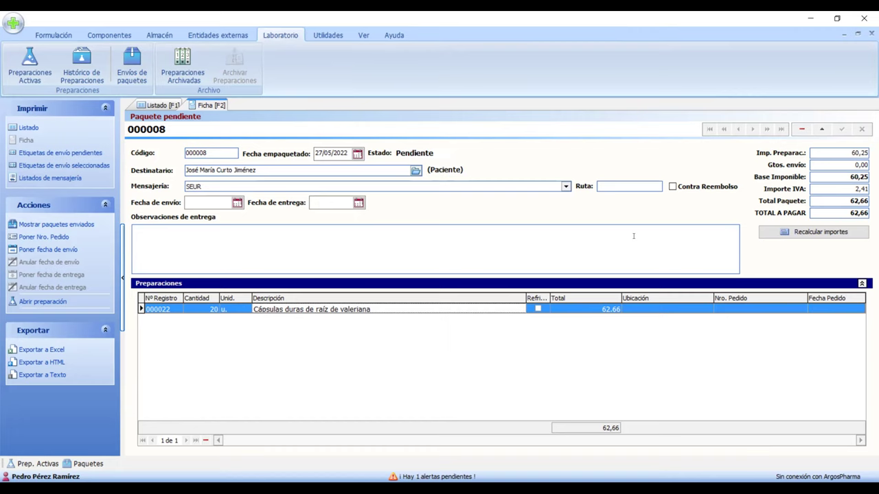
click(158, 105)
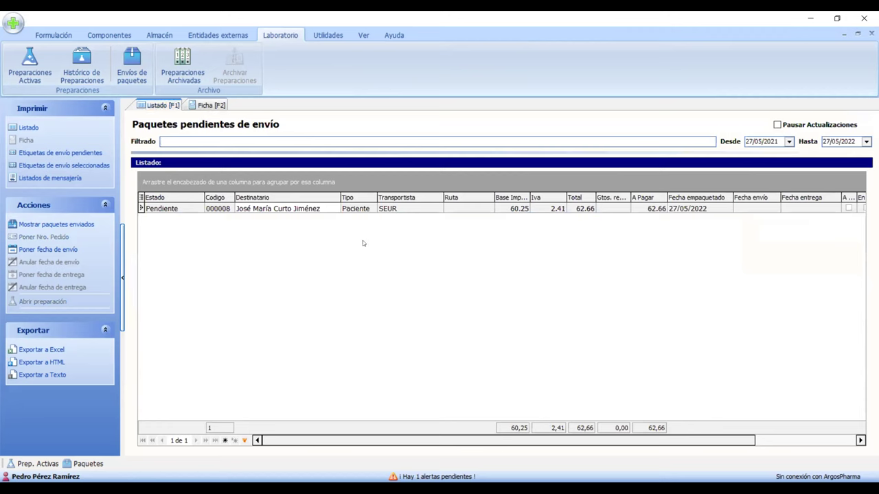
Output the pending shipping labels as Vista previa with Modelo 1 - APLI 01263, inspect the enlarged label and close the preview.
click(369, 209)
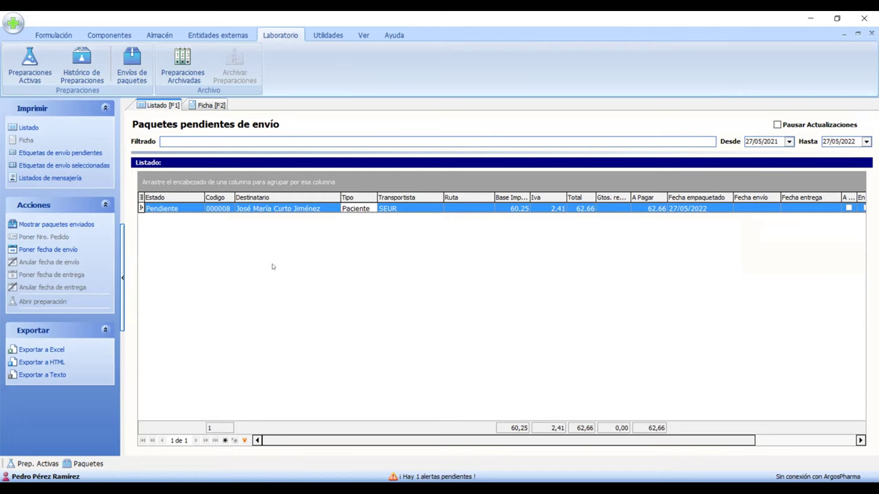
click(95, 154)
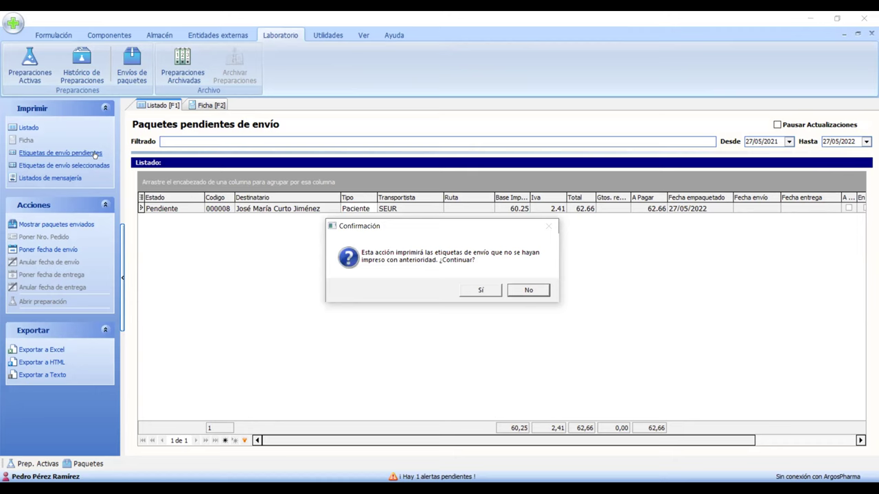
click(479, 289)
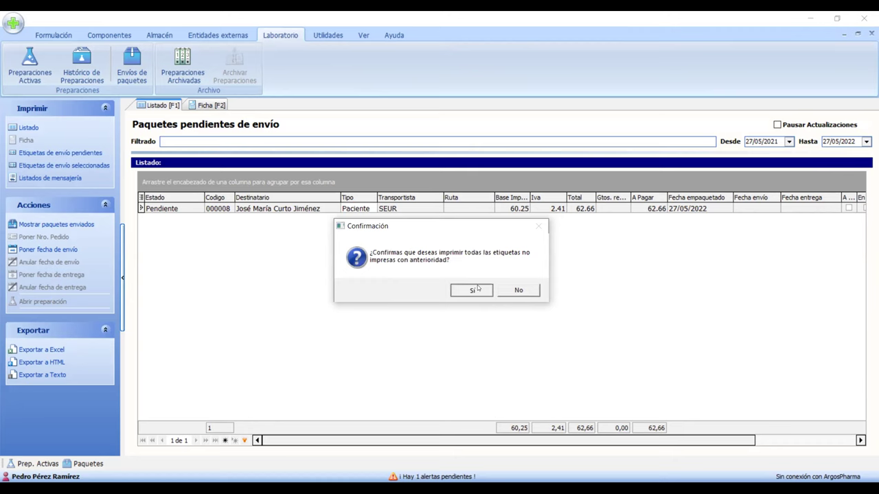
click(482, 289)
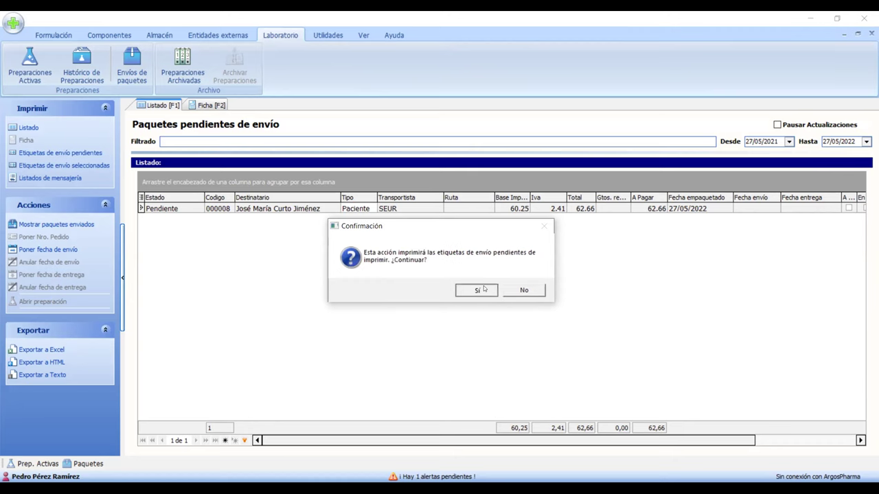
click(483, 289)
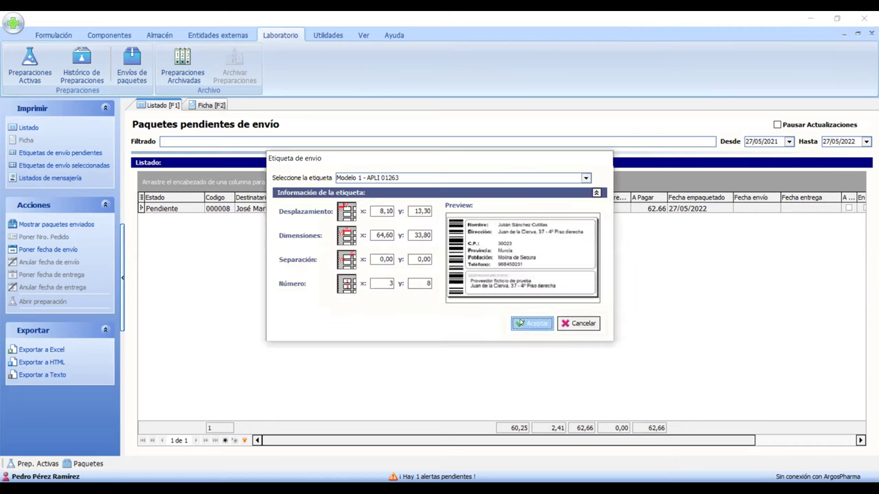
click(519, 322)
click(500, 173)
click(490, 191)
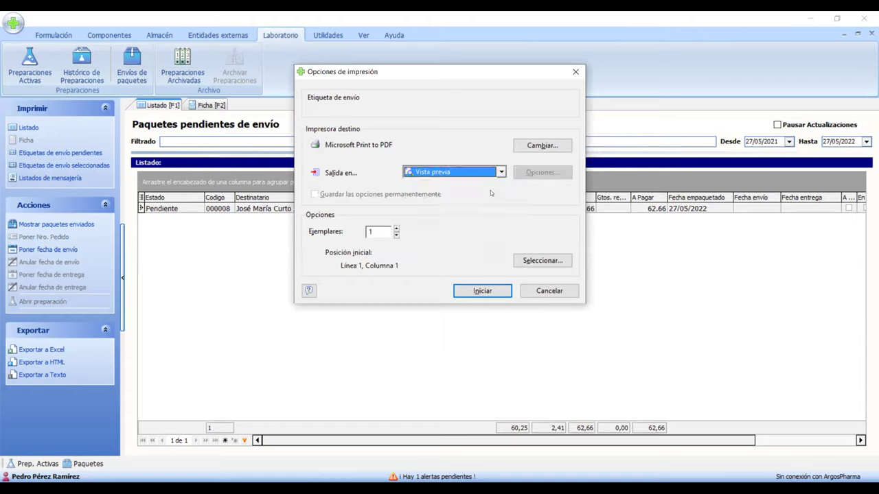
click(487, 291)
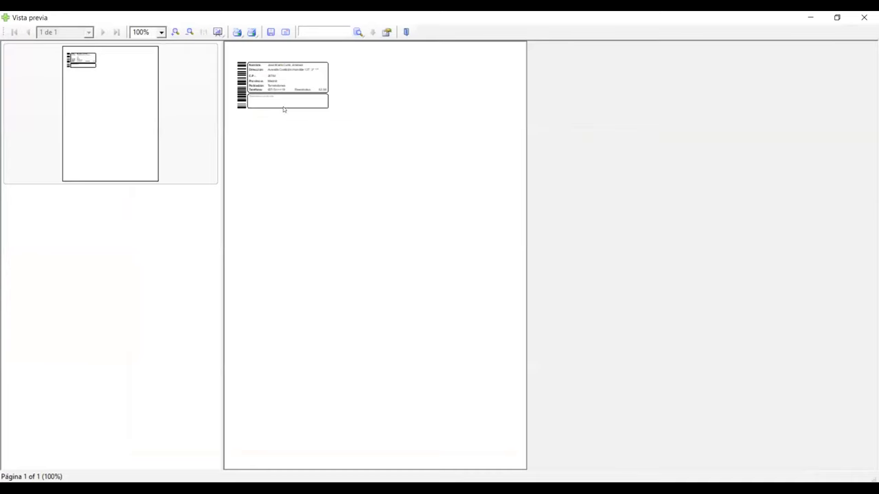
click(175, 32)
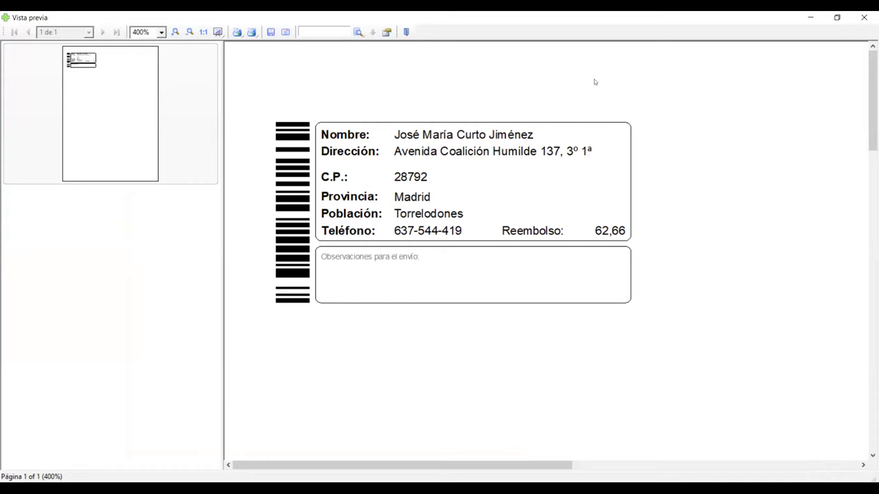
click(405, 33)
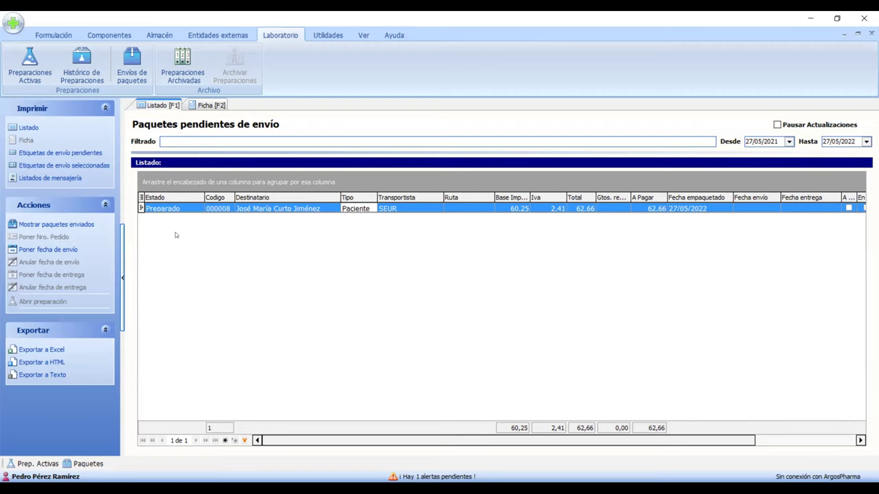
Output the SEUR courier listing as Vista previa with Enviar Email disabled, and close the preview.
click(56, 177)
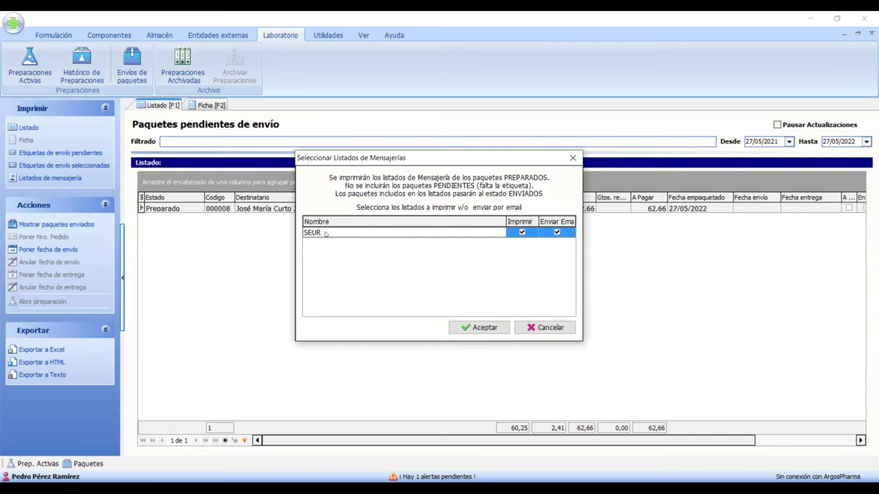
click(557, 233)
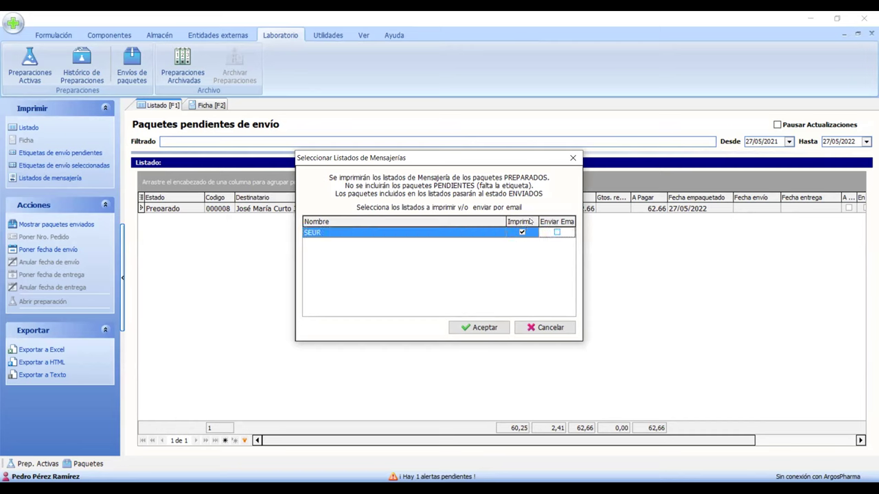
click(482, 327)
click(501, 173)
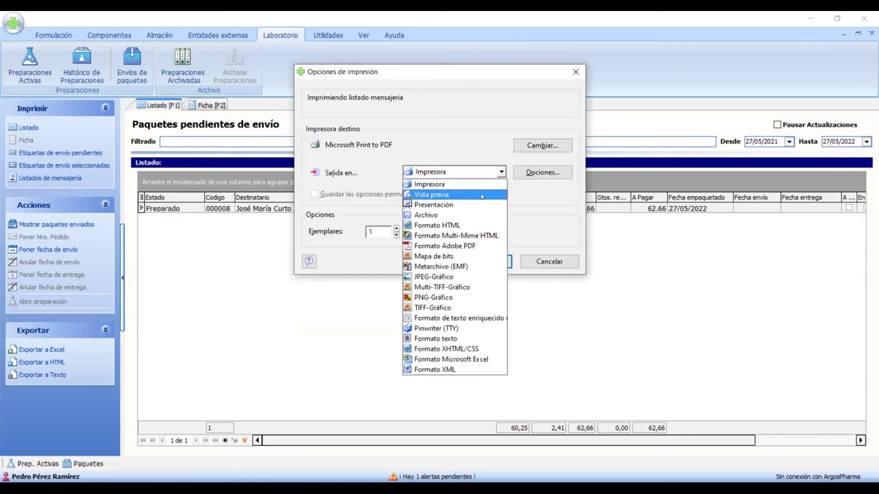
click(484, 194)
click(483, 260)
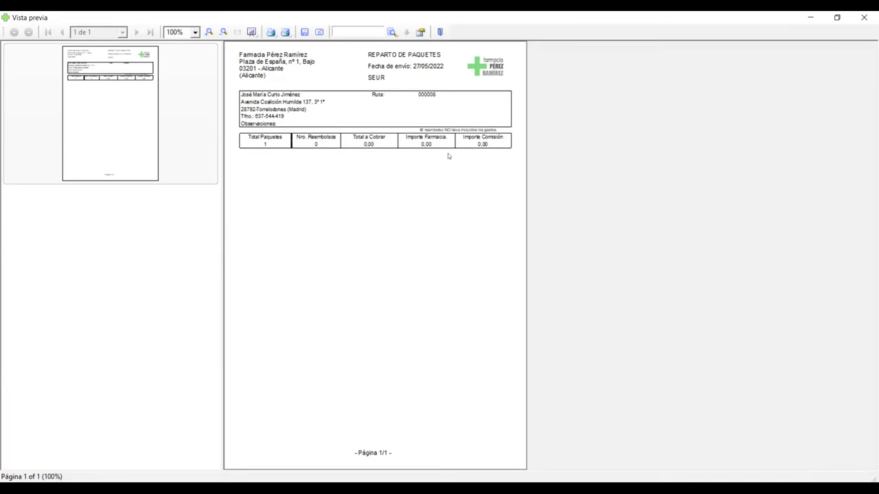
click(440, 31)
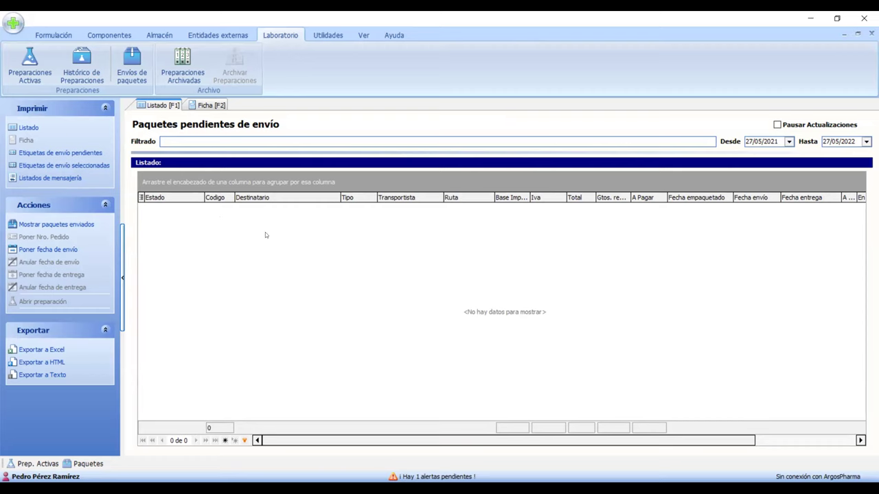
Show the sent packages, review the record of package 000006, and close the packages and active preparations windows.
click(52, 224)
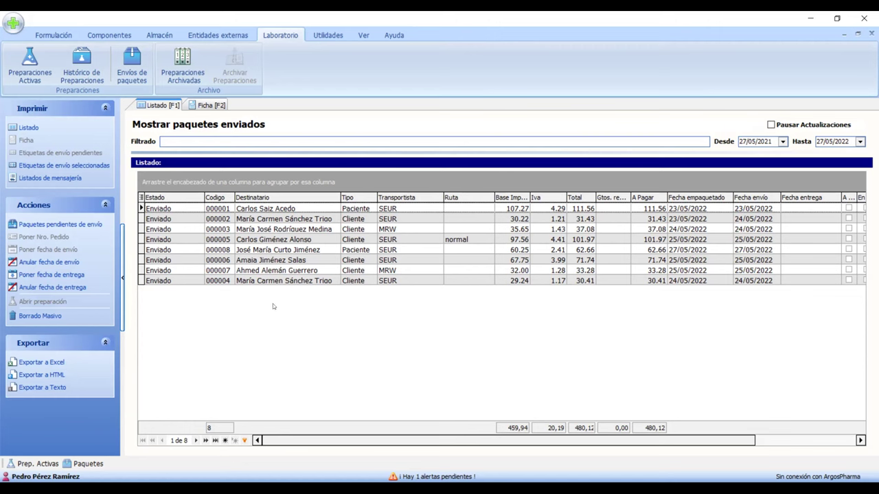
double_click(285, 261)
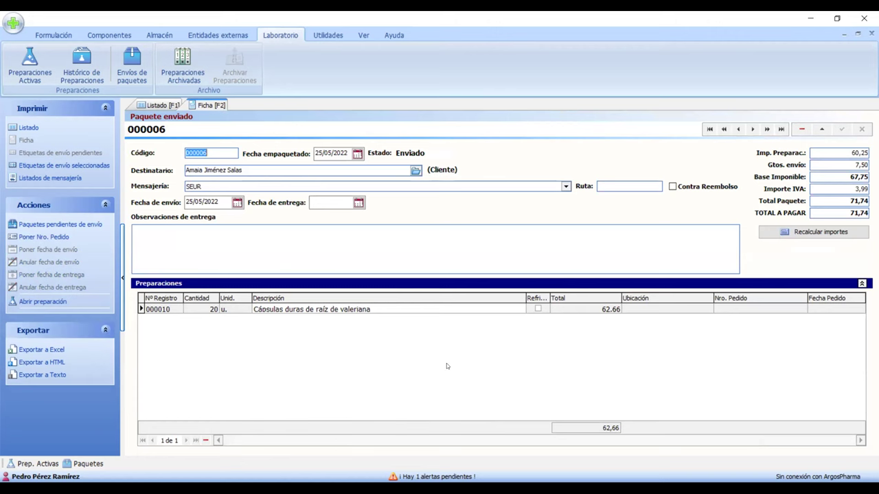
click(155, 104)
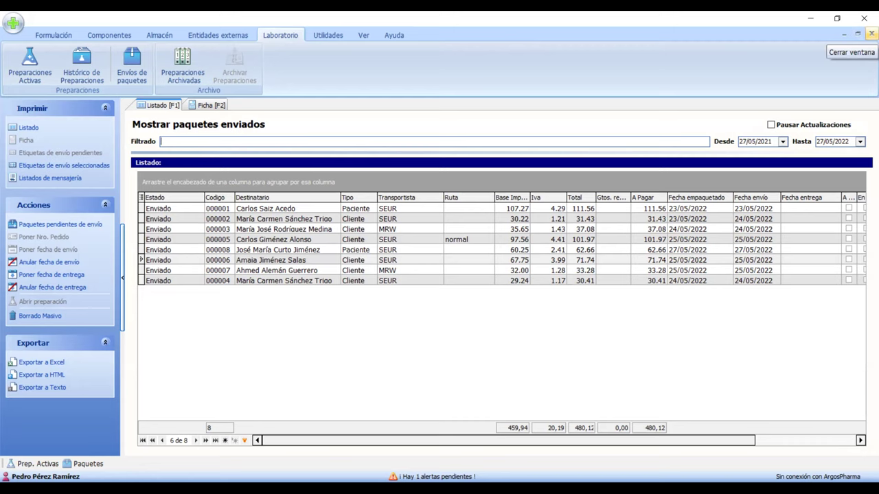
click(871, 33)
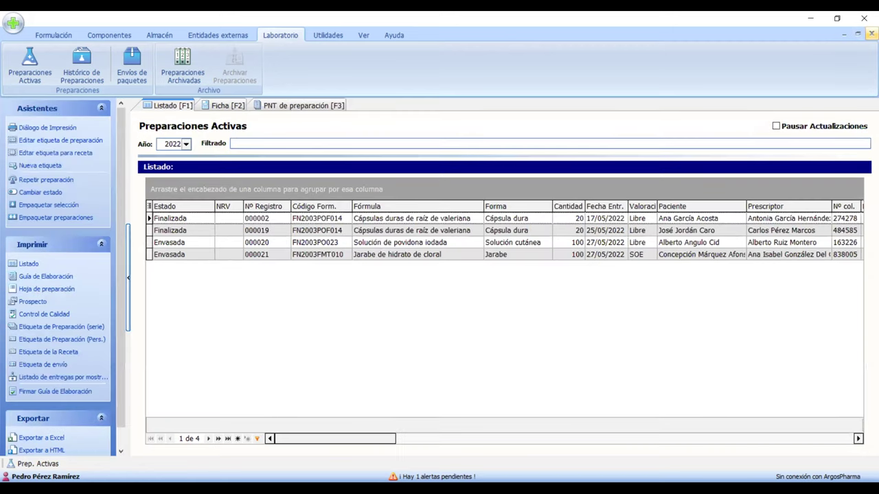
click(870, 34)
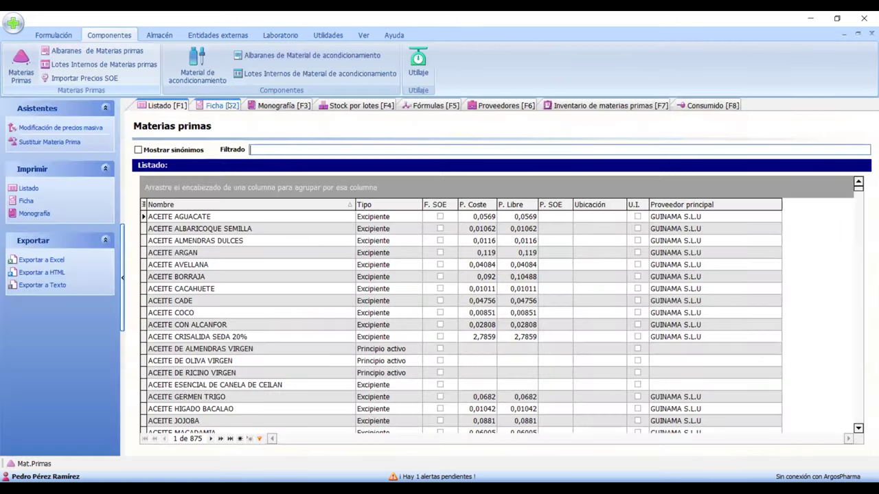
Show the Ficha of the selected raw material in Materias primas, view the list of pending alerts and close it.
click(229, 106)
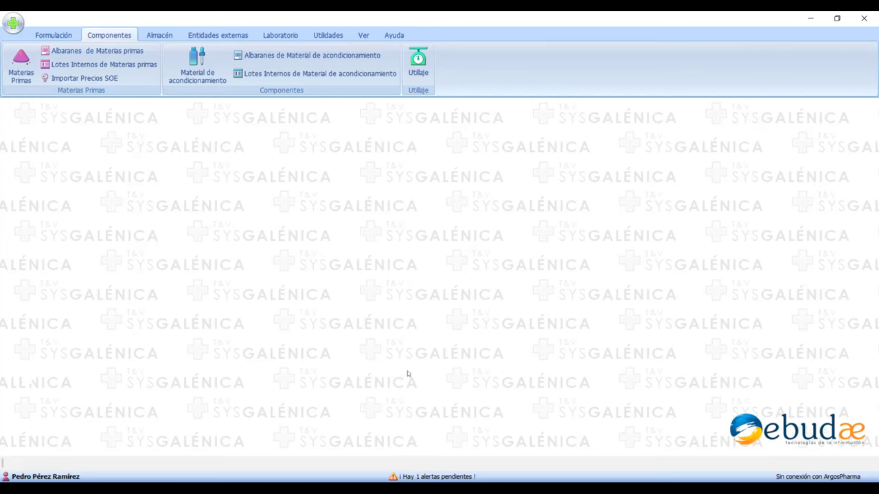
click(414, 452)
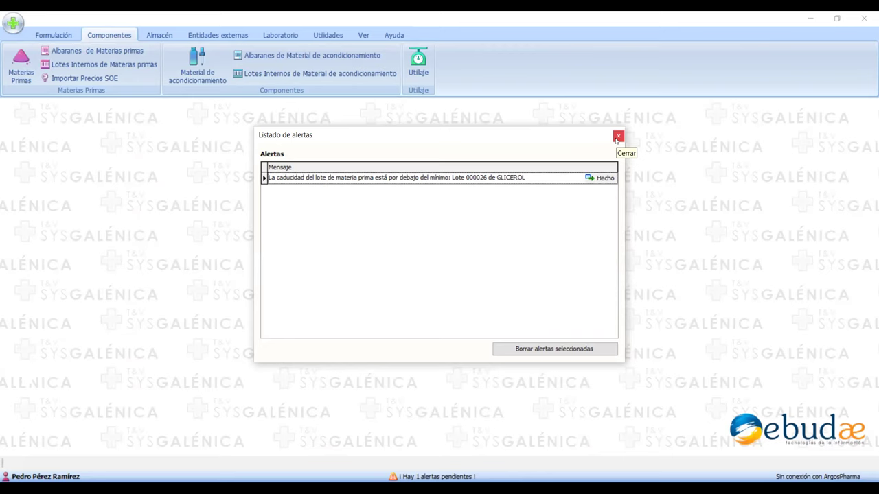
click(617, 138)
click(618, 136)
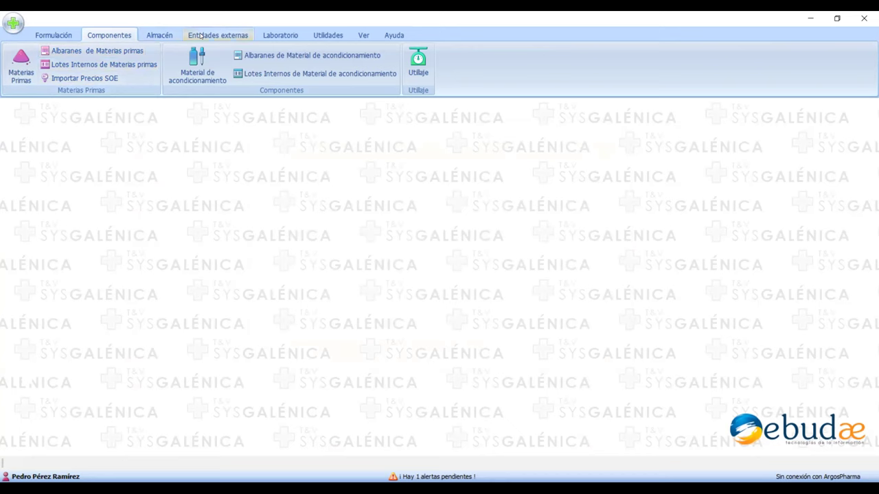
Open the list of active preparations in Laboratorio.
click(280, 36)
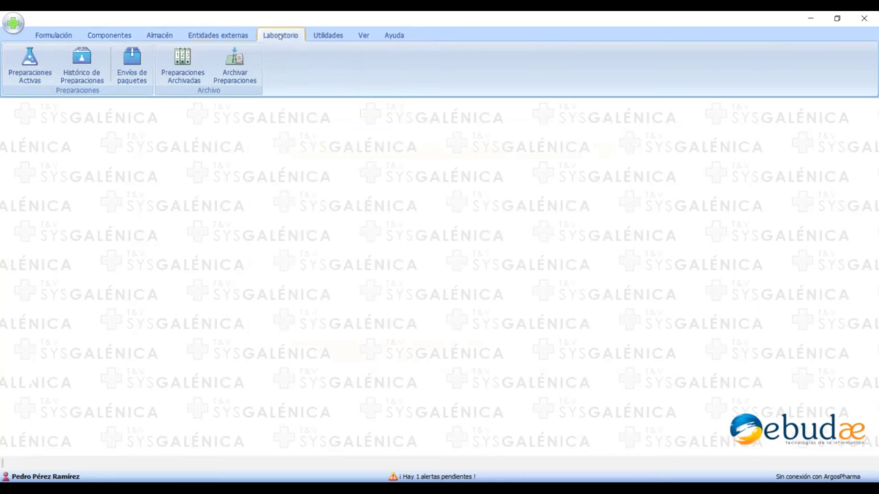
click(39, 61)
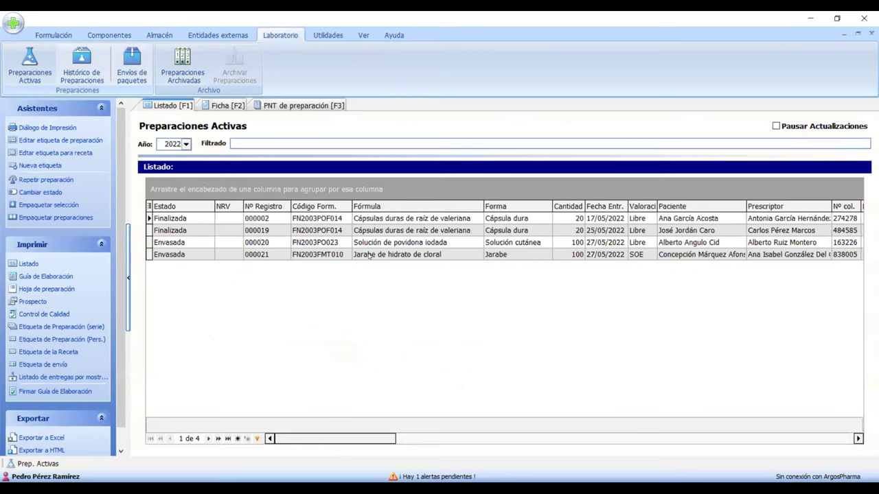
Open preparation 000021, Jarabe de hidrato de cloral, for editing and mark JARABE SIMPLE's lot 000036 as barcode-checked.
double_click(368, 254)
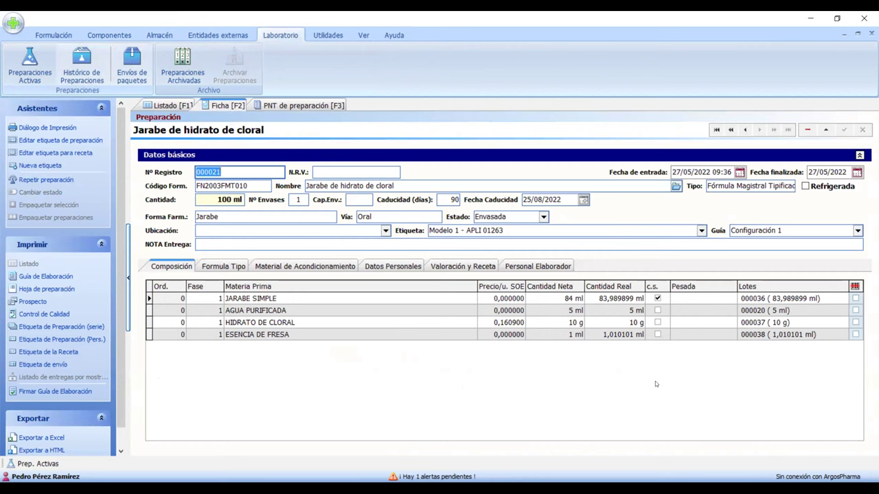
click(825, 130)
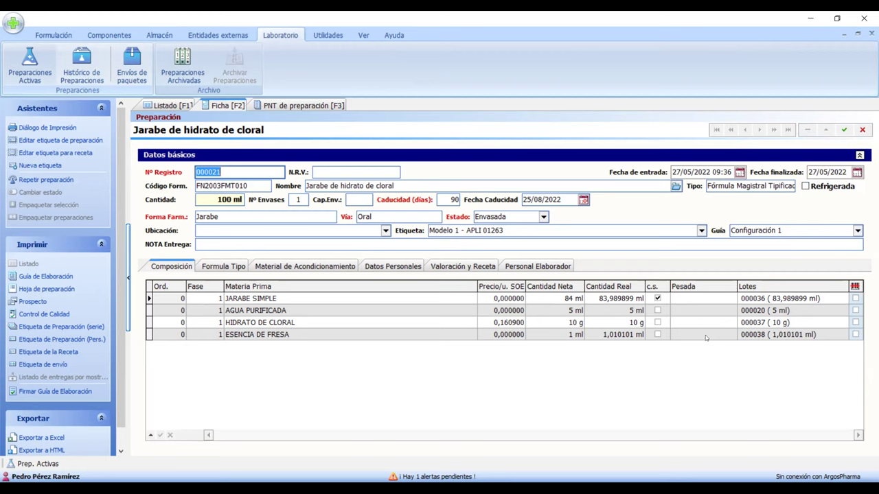
click(707, 298)
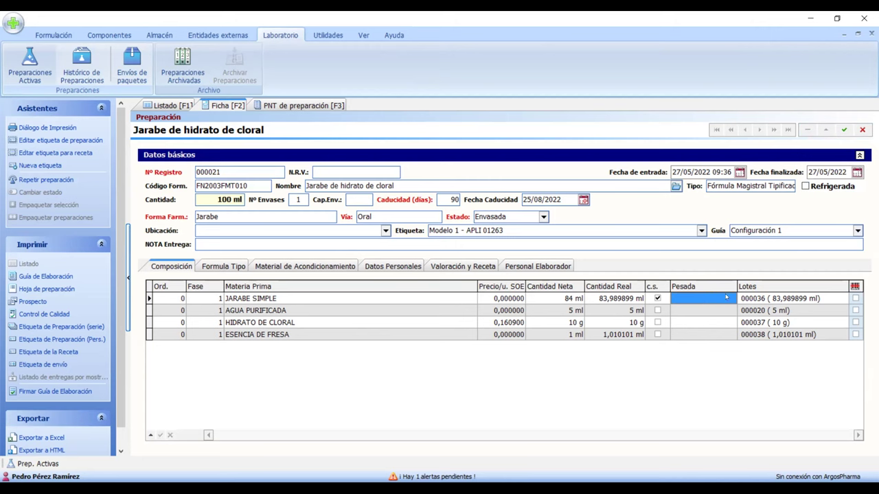
click(854, 299)
click(451, 294)
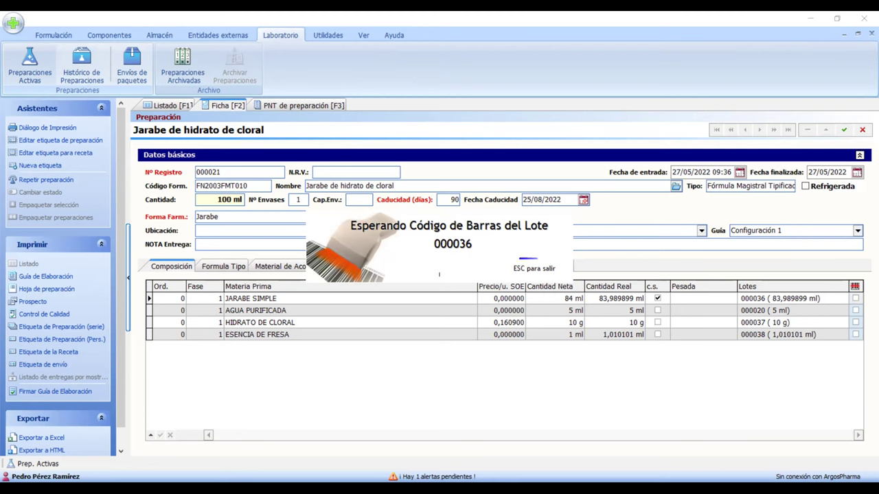
key(Escape)
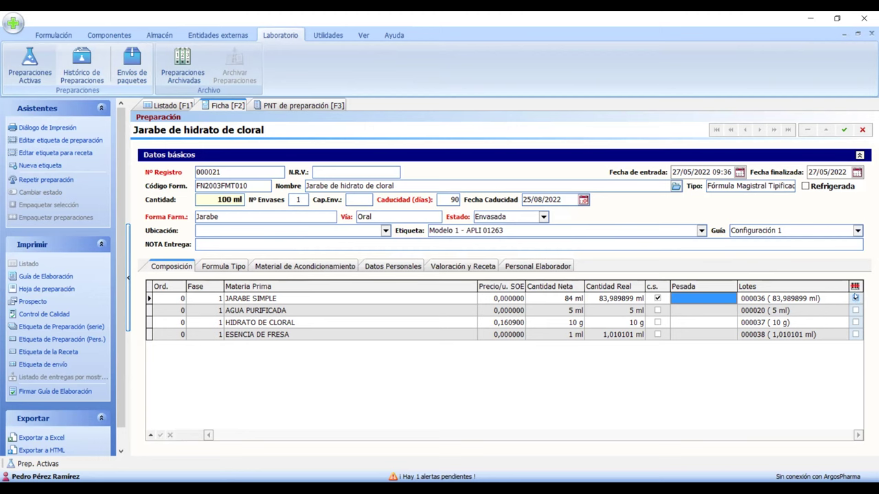
click(856, 298)
Record a Pesada of 84 ml for JARABE SIMPLE in the preparation's composition.
click(704, 296)
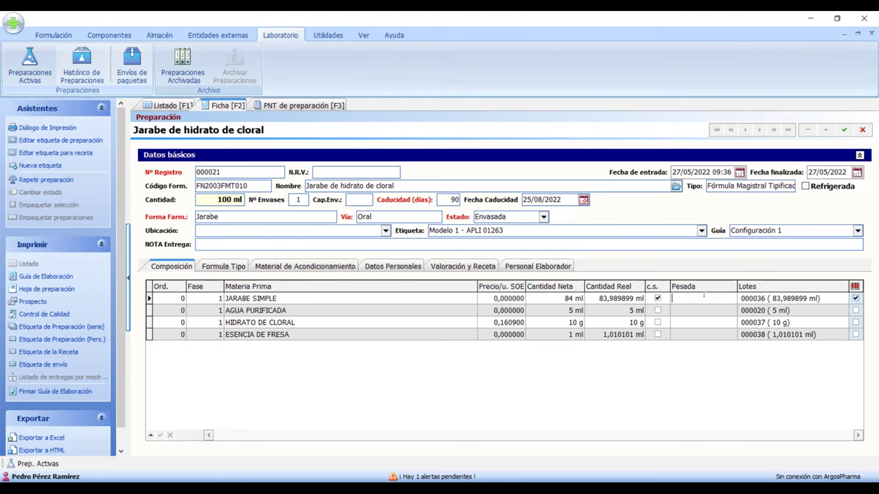
text(84 ml)
key(Return)
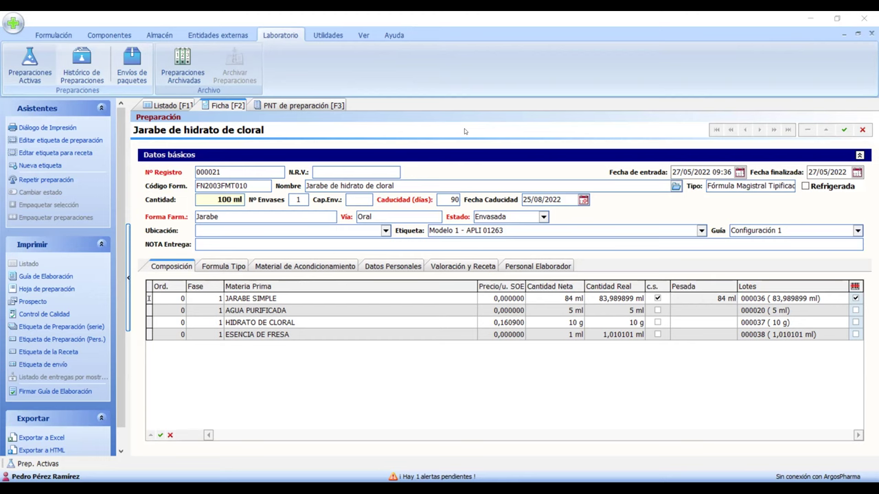
click(544, 87)
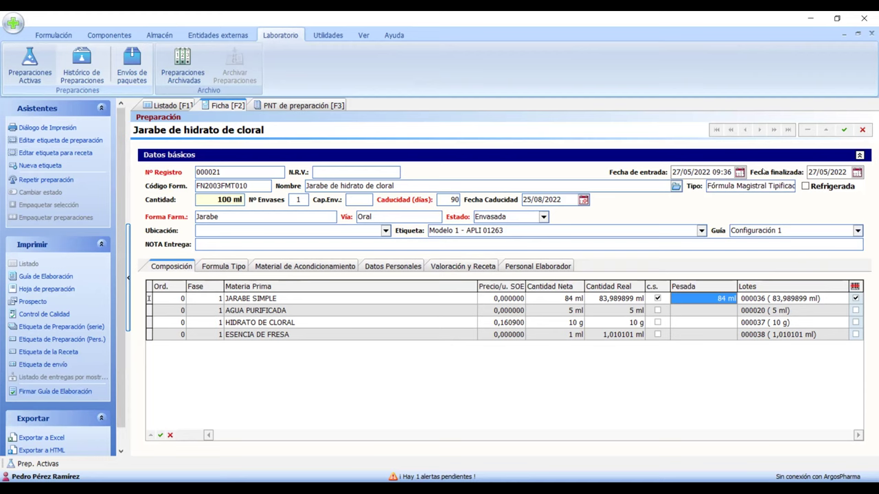
Return to the active preparations list, request the digital signature of preparation 000021's Guía de Elaboración, and decline the confirmation.
key(F1)
click(226, 254)
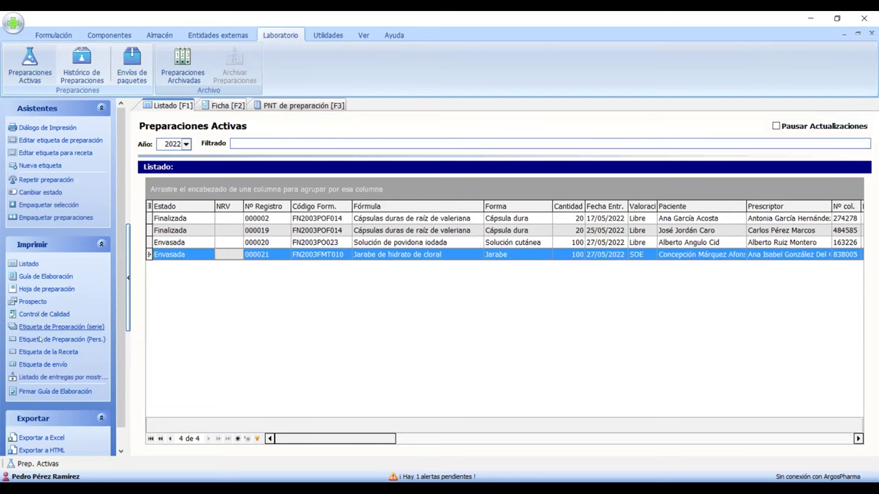
click(47, 392)
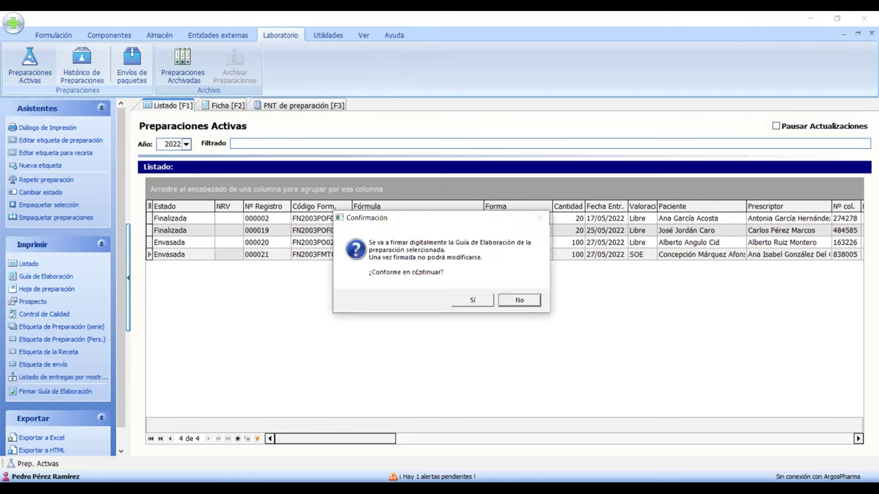
click(520, 299)
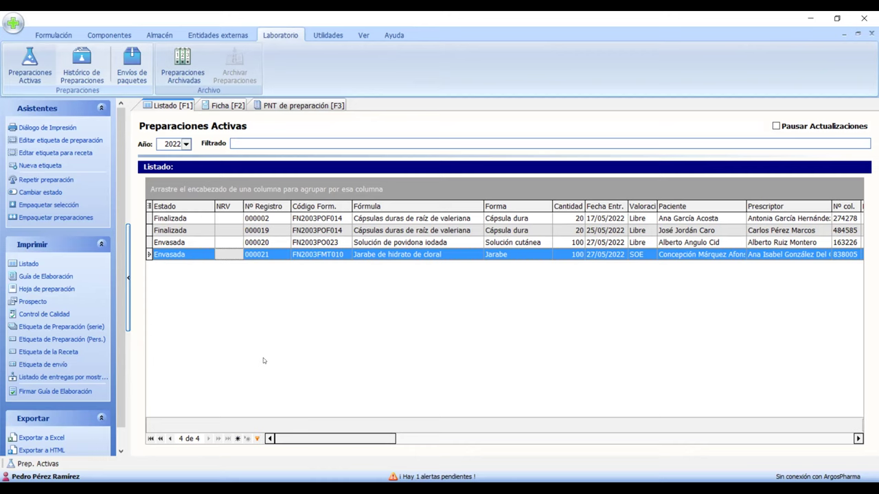
Review the Correo Electrónico notification settings in Configuración General, and close the configuration and the active preparations window.
click(323, 36)
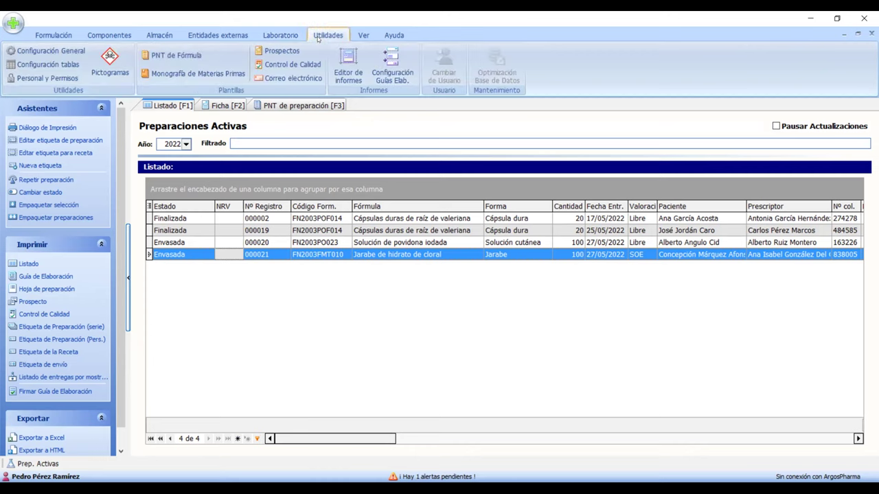
click(82, 53)
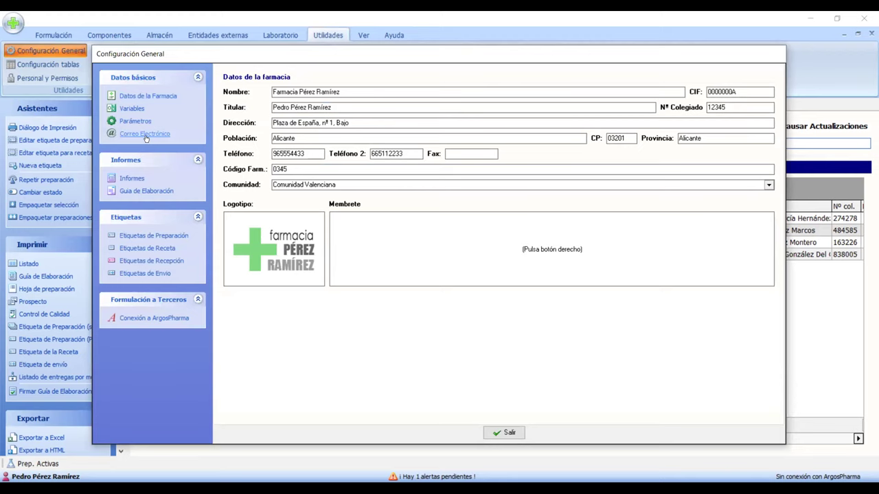
click(145, 136)
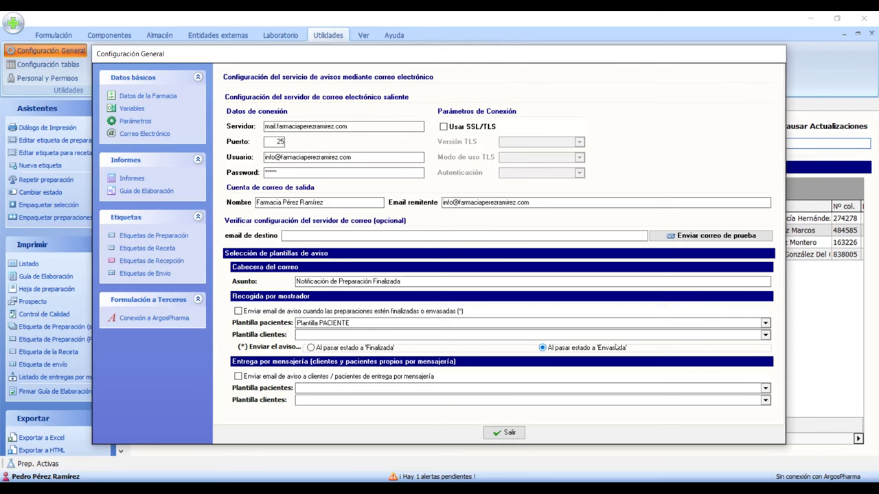
click(509, 433)
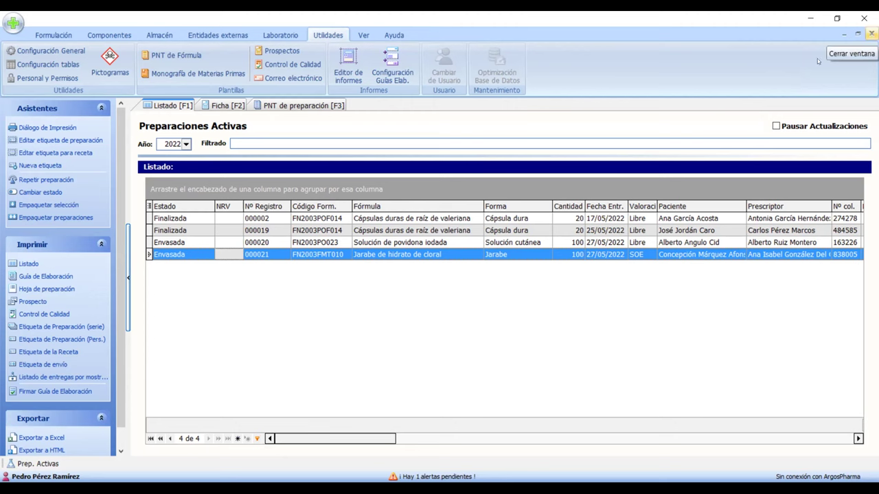
click(870, 34)
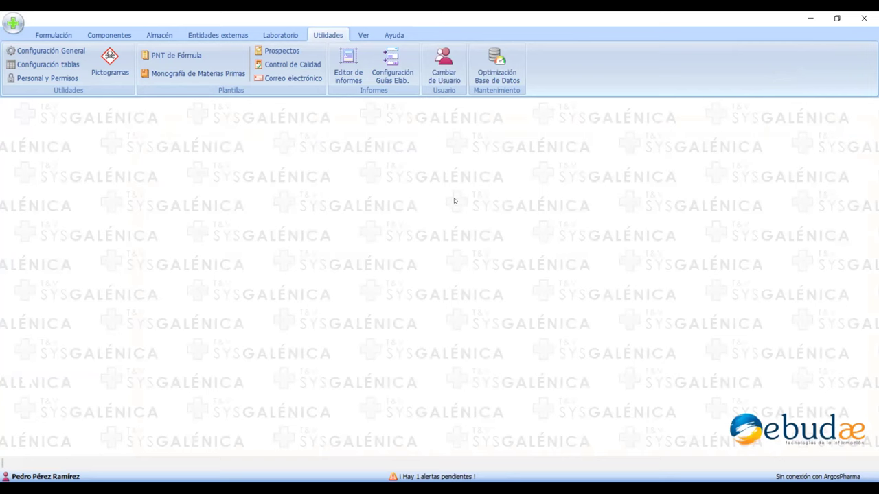
Show the list and the Ficha of Preparaciones Archivadas, return to the list and close the window.
click(271, 36)
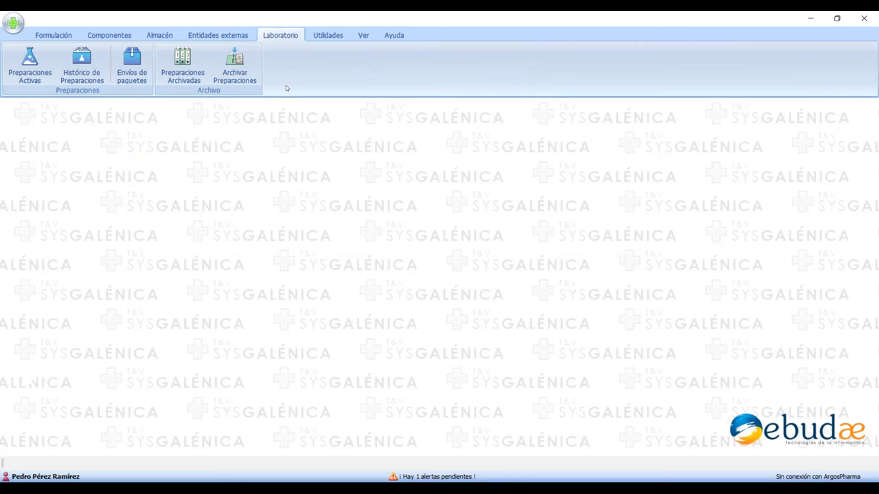
click(180, 66)
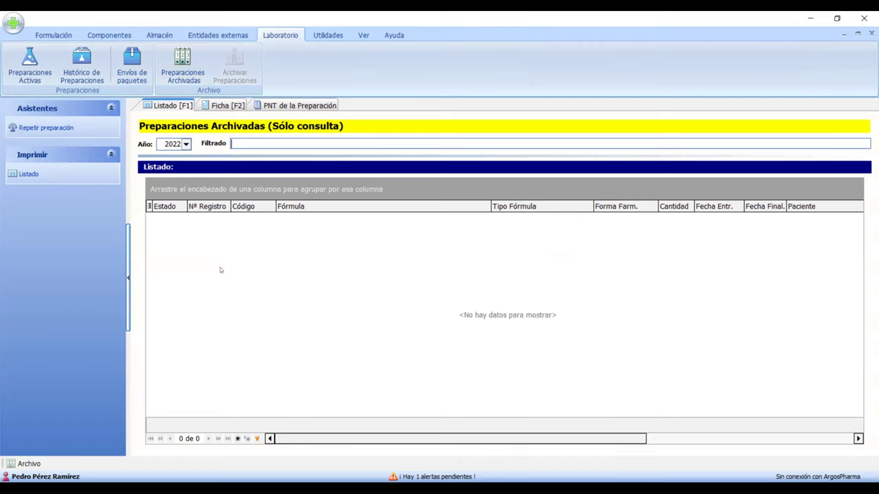
click(221, 106)
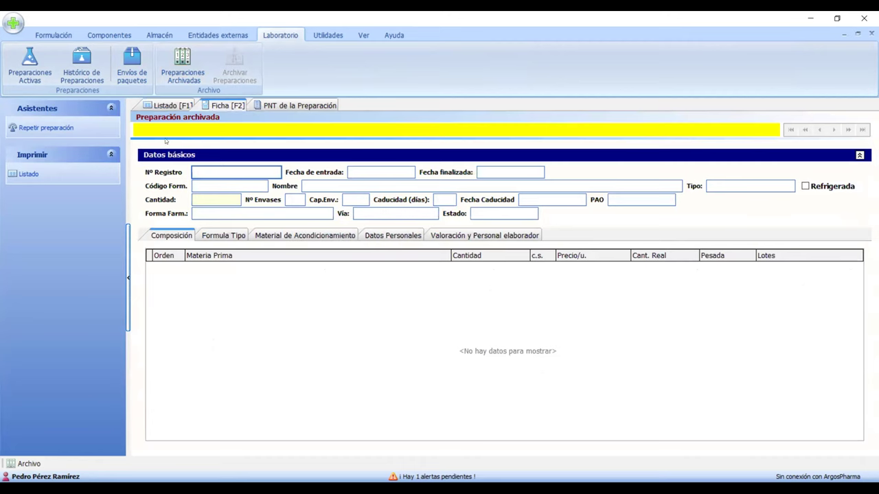
click(172, 106)
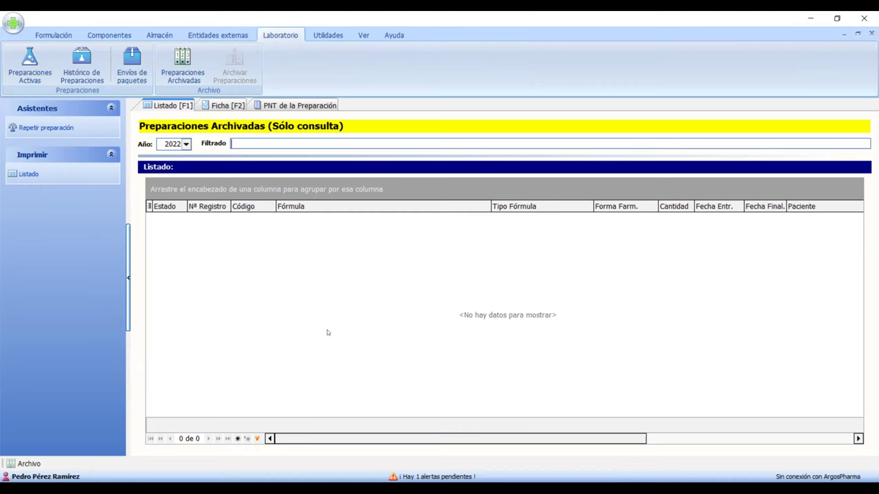
click(871, 33)
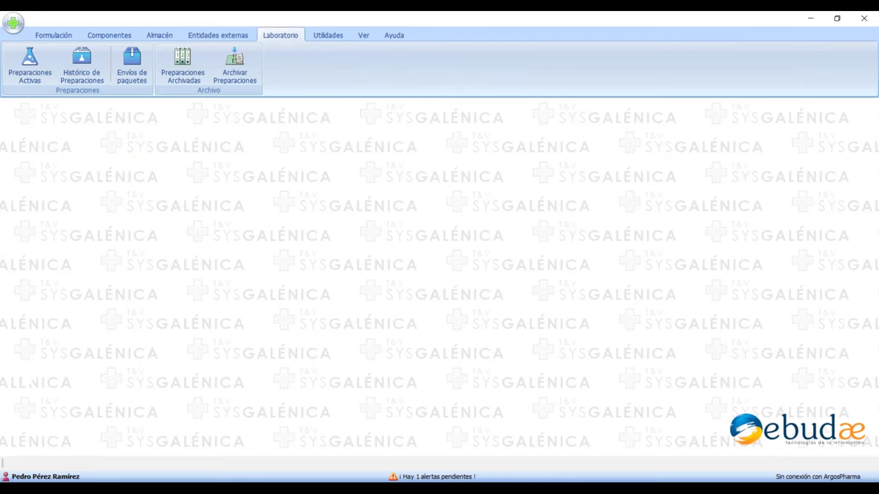
Switch to the web browser, maximize it, and show the T&V SysGalénica evaluation version download page.
key(alt+Tab)
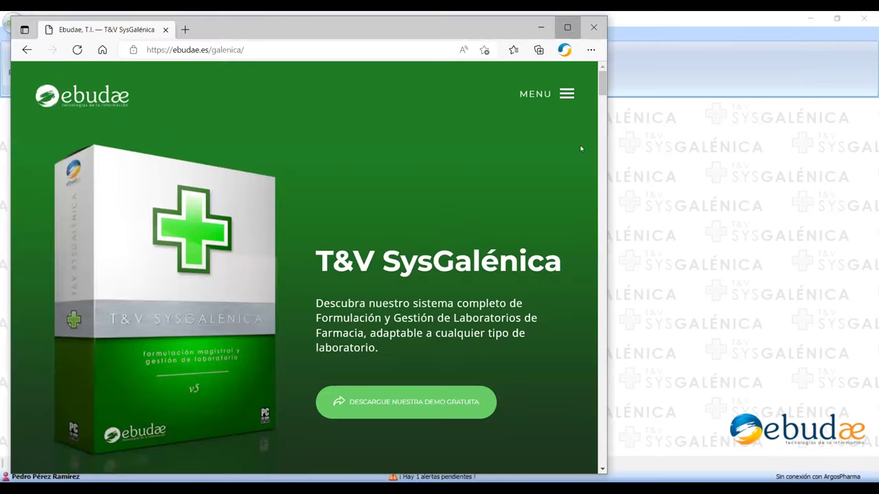
click(567, 27)
click(563, 381)
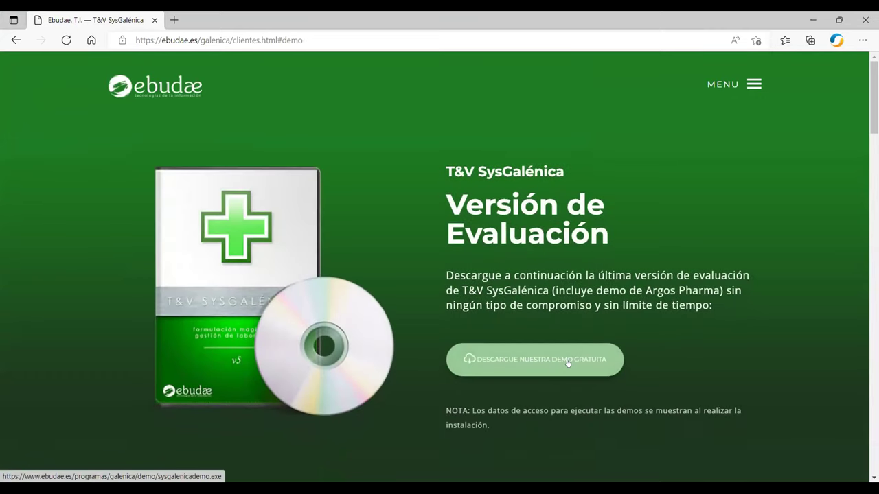
scroll(567, 359, down, 1)
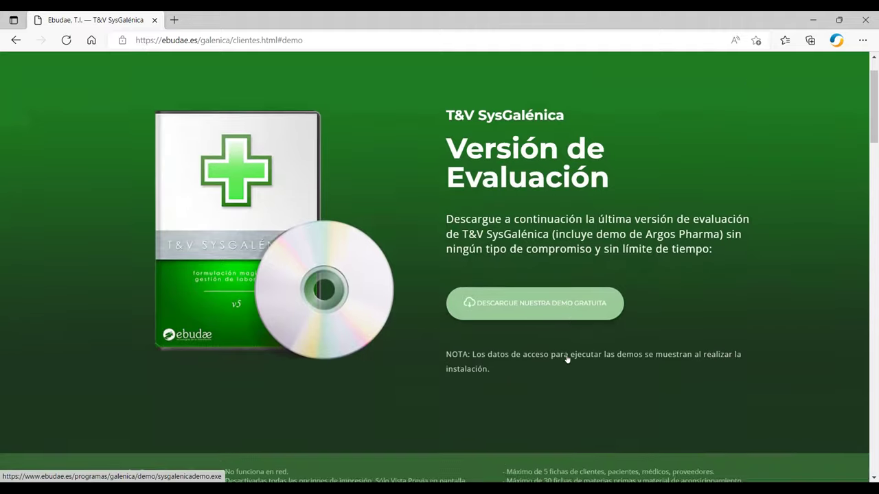
scroll(563, 309, up, 1)
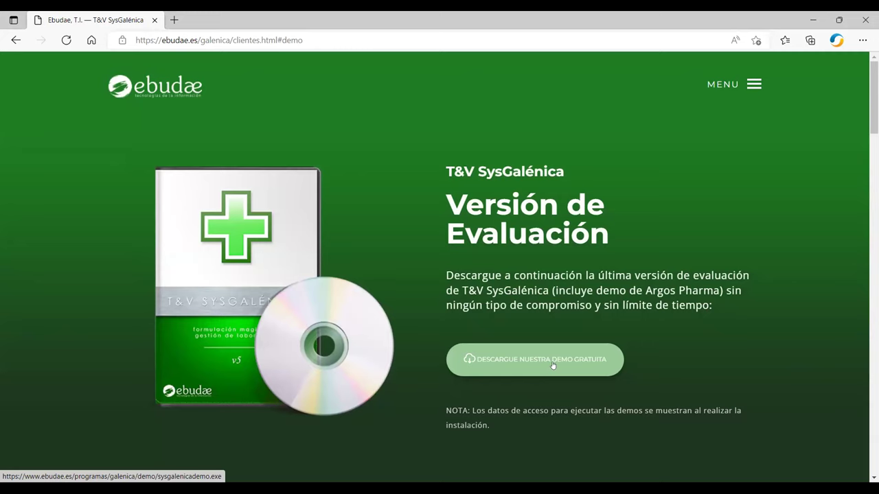
Open the Ayuda Online from the site's Documentos y Ayuda section, look through its topics, and return to T&V SysGalénica.
click(743, 82)
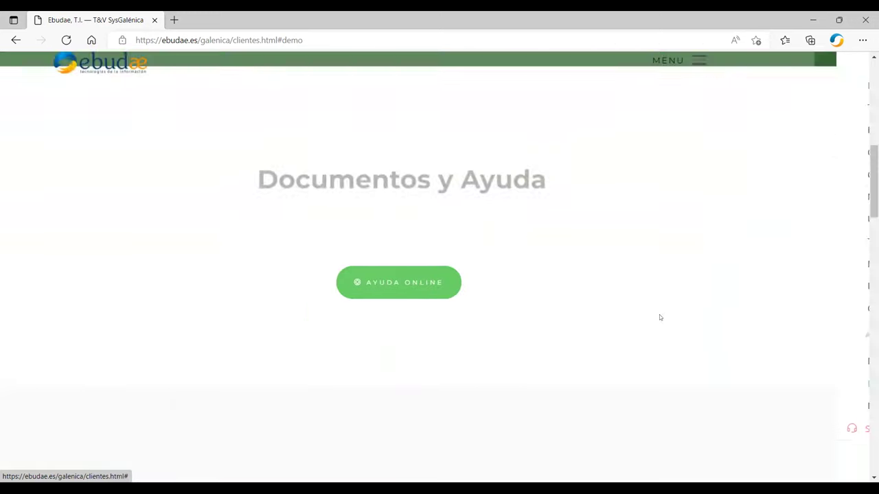
click(471, 271)
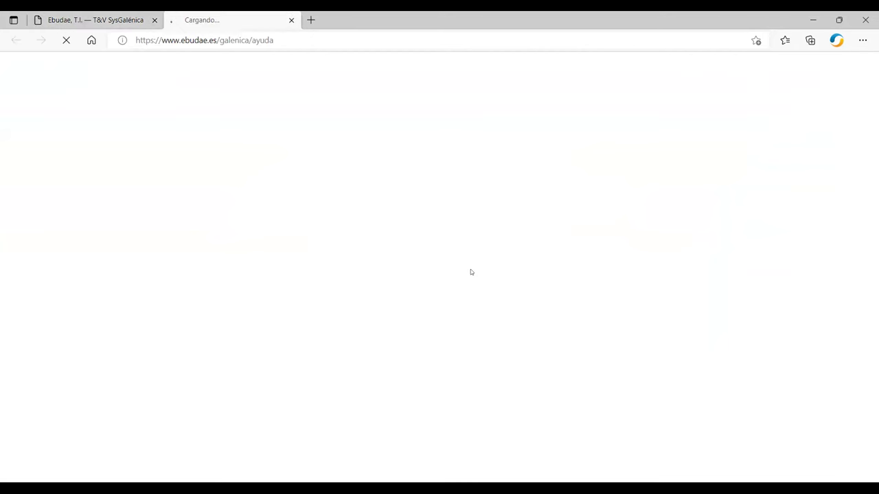
scroll(462, 264, down, 2)
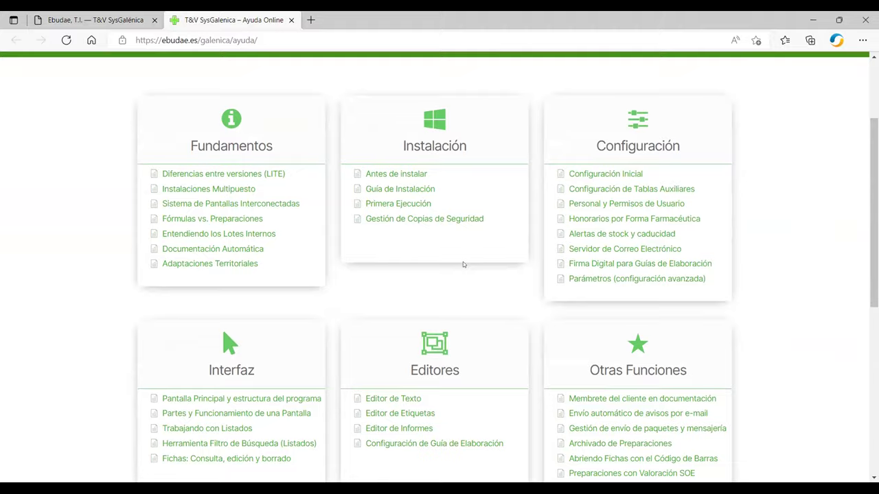
scroll(463, 264, down, 3)
scroll(463, 264, up, 2)
scroll(462, 264, up, 1)
click(813, 23)
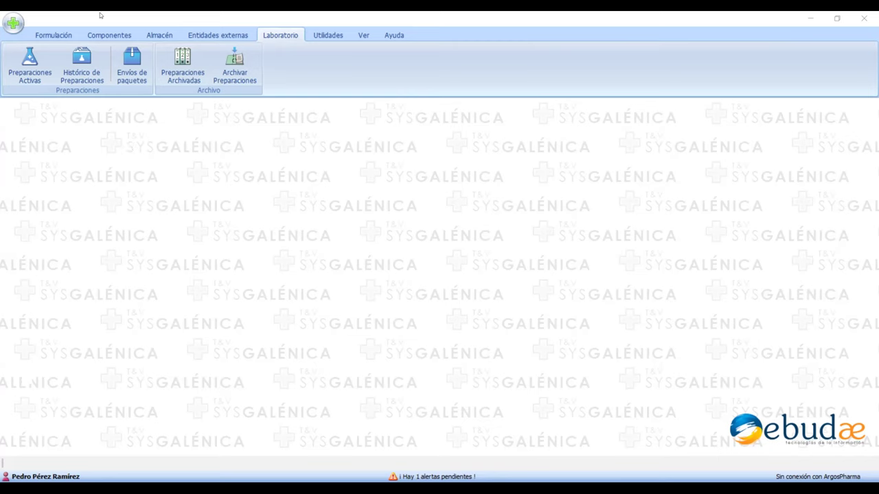
Open the Ficha of ACEITE AGUACATE in Materias Primas and view the Tipo por defecto options without changing the type.
click(110, 33)
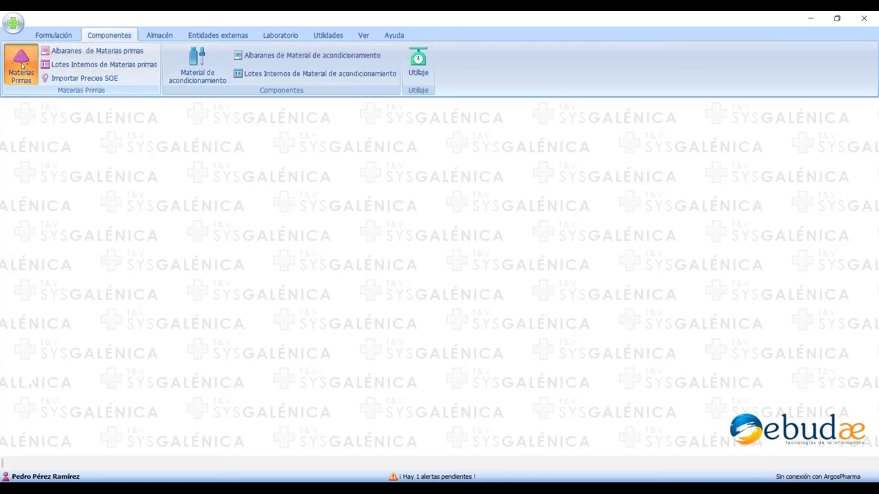
click(21, 65)
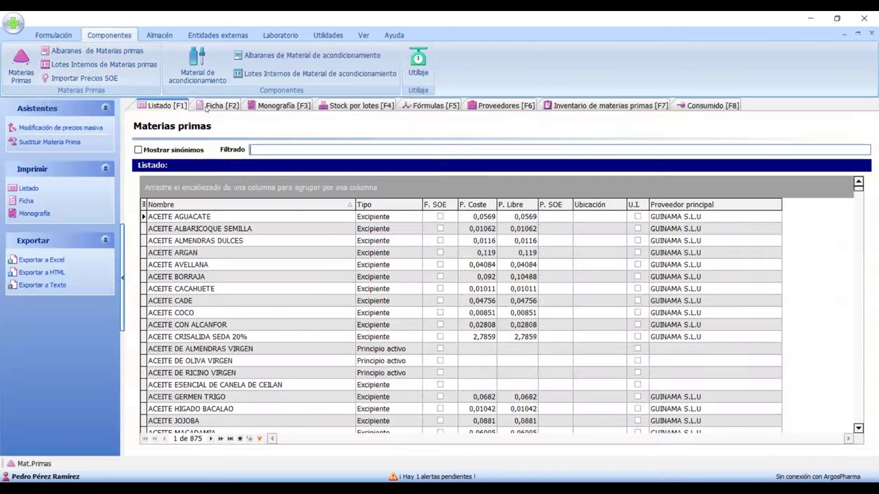
click(214, 105)
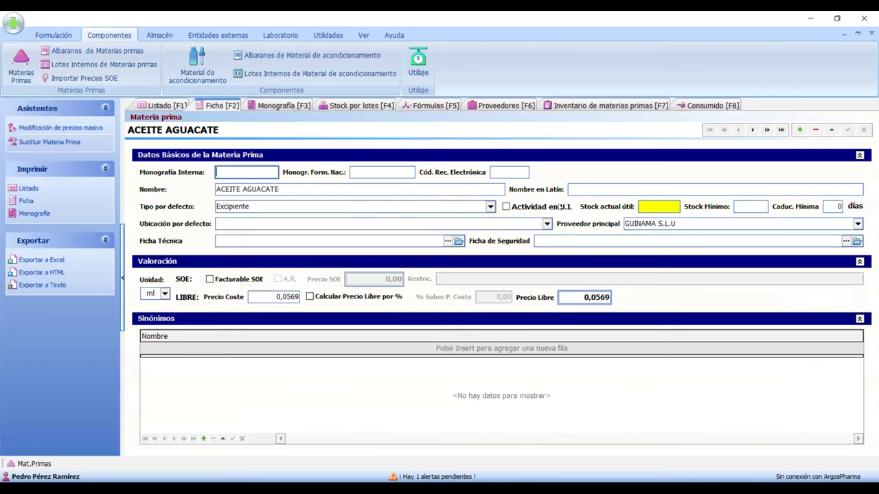
click(492, 207)
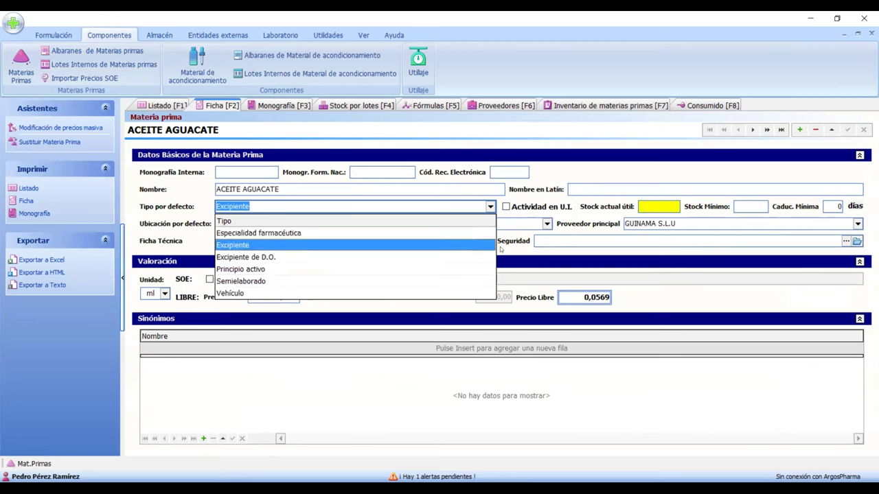
click(488, 208)
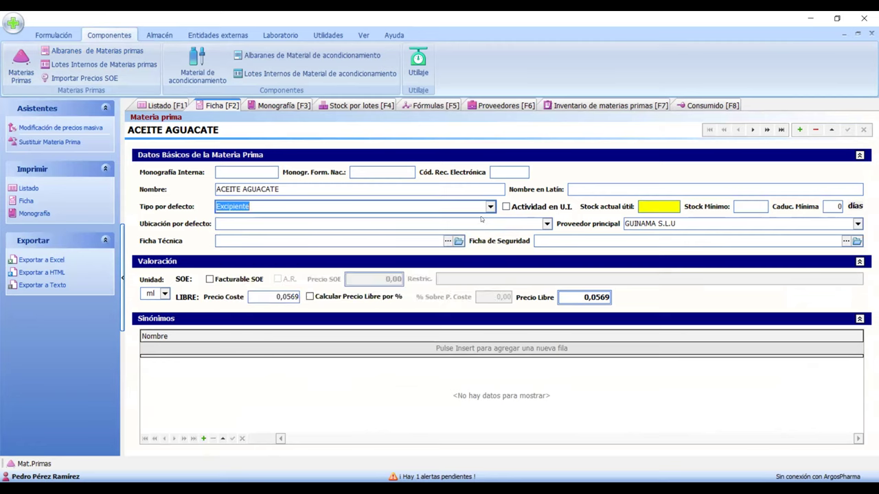